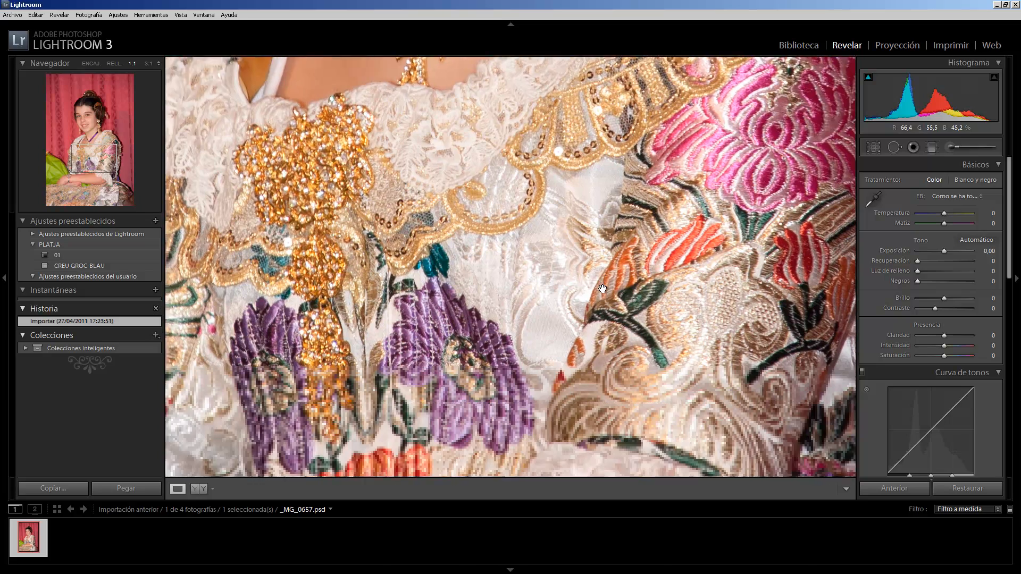
- Examine the dress and the face of the portrait at 1:1 magnification, then return to the full photo
drag(598, 374, 584, 247)
drag(606, 322, 610, 380)
drag(580, 212, 596, 378)
drag(553, 160, 569, 332)
drag(520, 115, 538, 356)
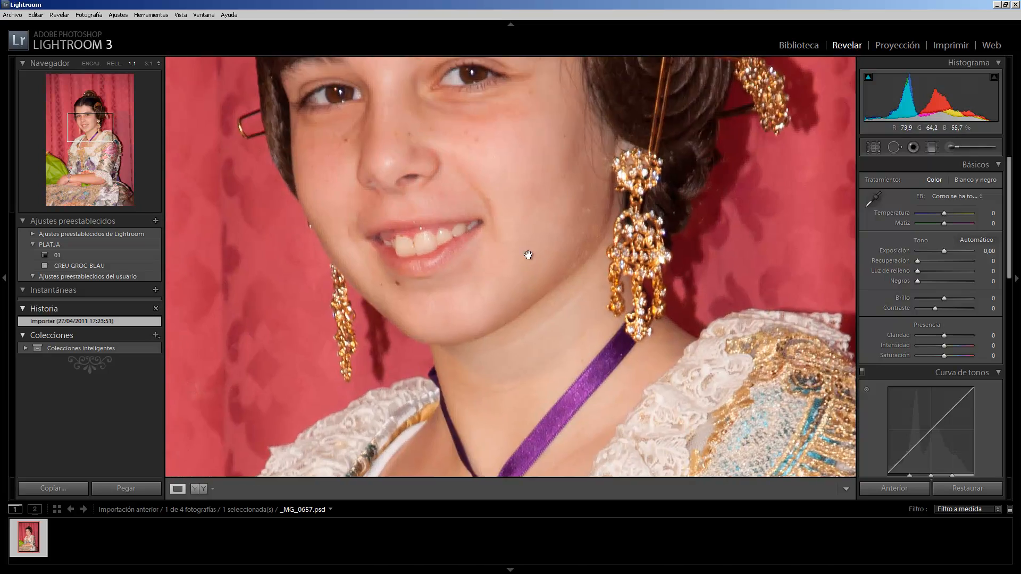
drag(529, 248, 529, 346)
drag(528, 286, 524, 323)
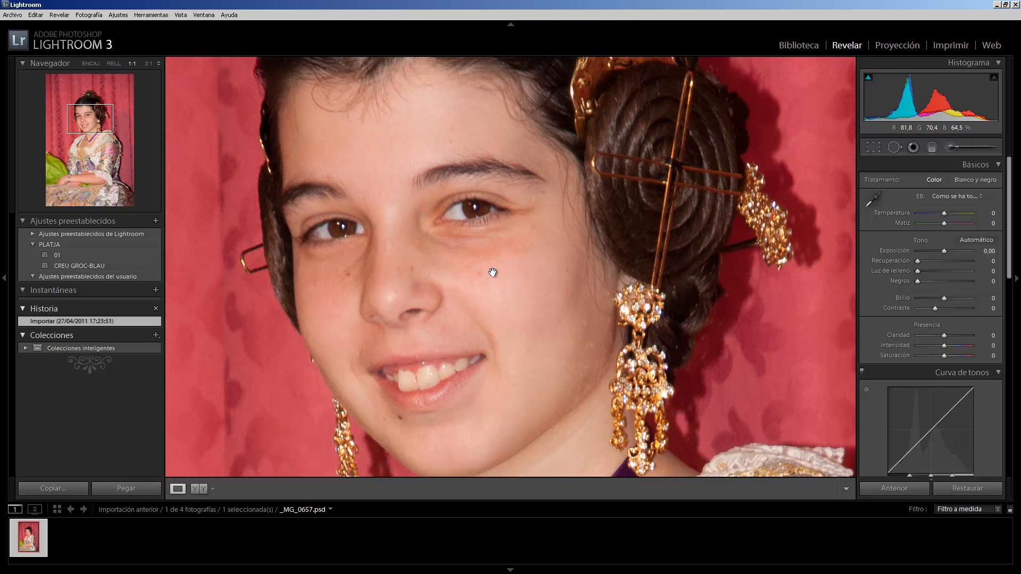
click(481, 352)
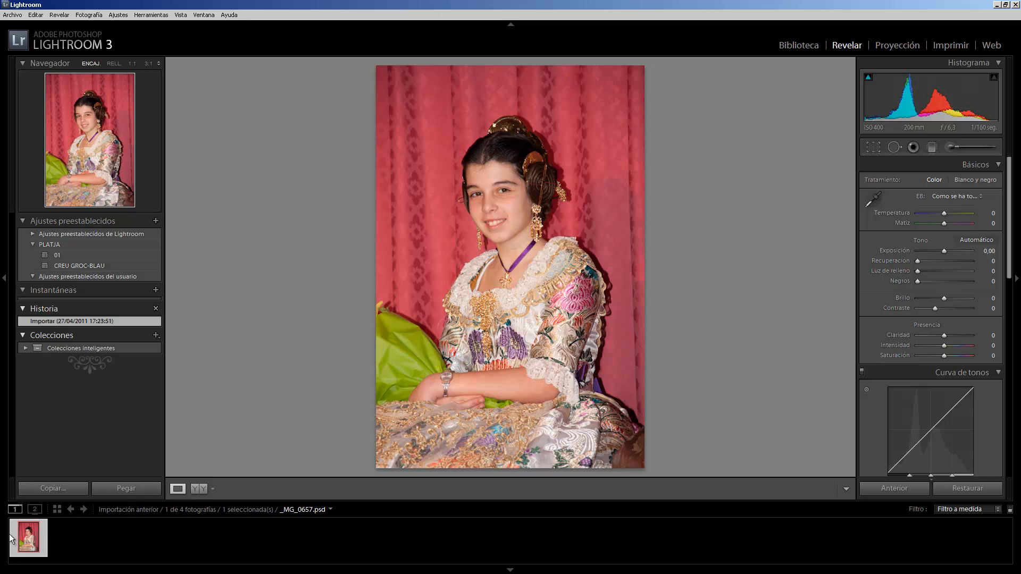
- Open the photo _MG_0657.psd in Photoshop for editing
right_click(27, 548)
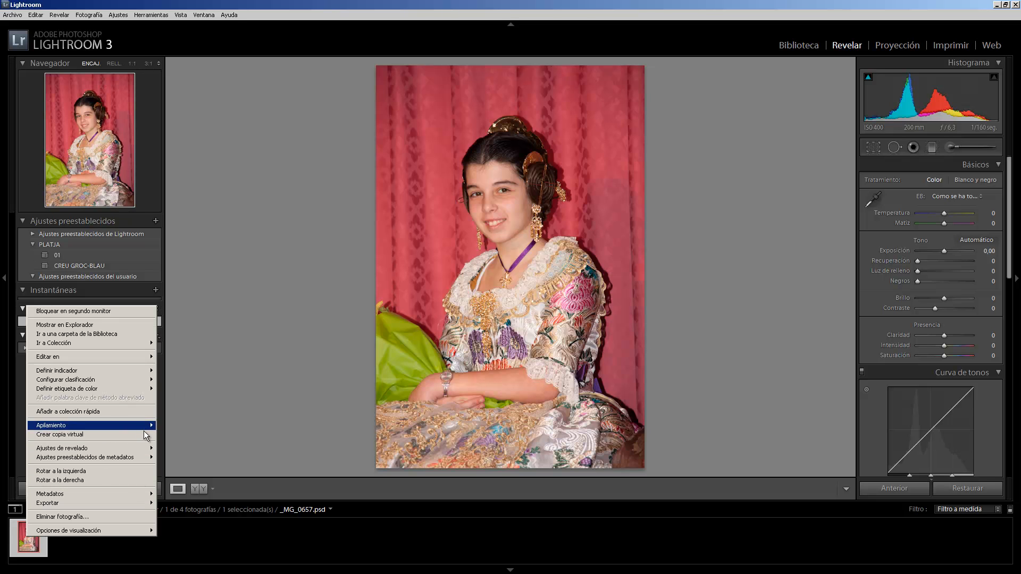
mouse_move(123, 357)
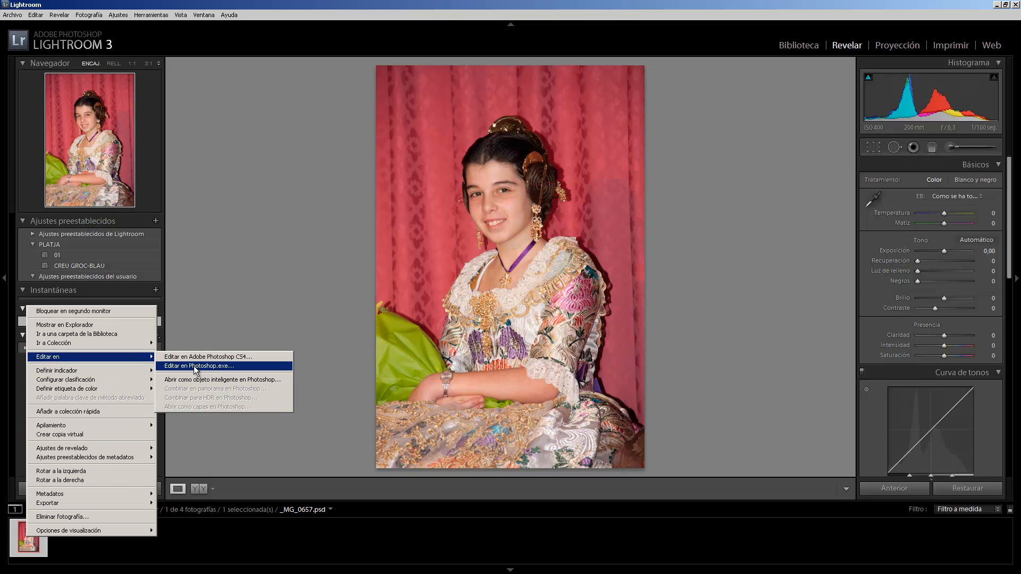
click(213, 366)
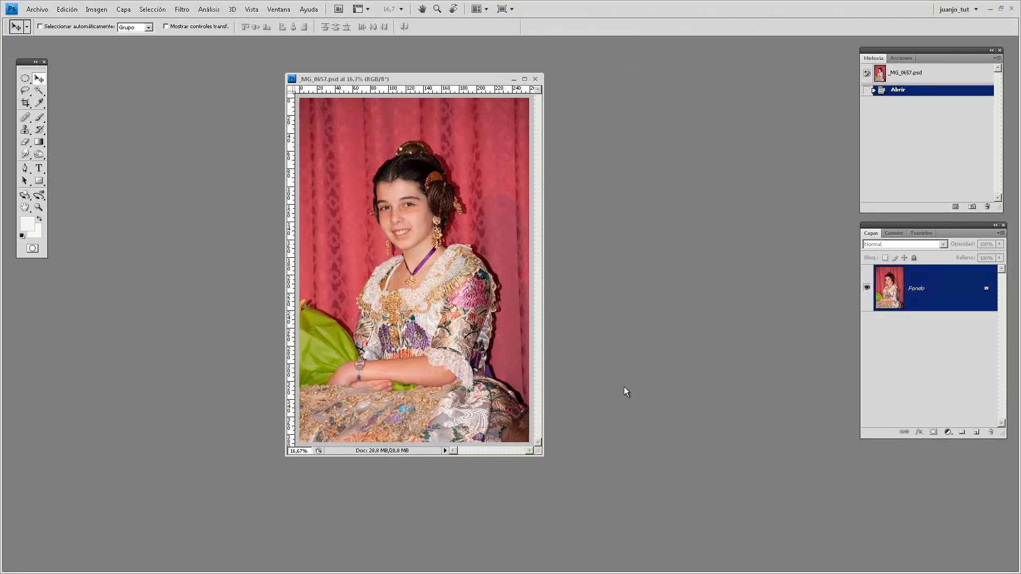
- Enlarge the document window and reposition it around a closer view of the face
drag(541, 452, 631, 522)
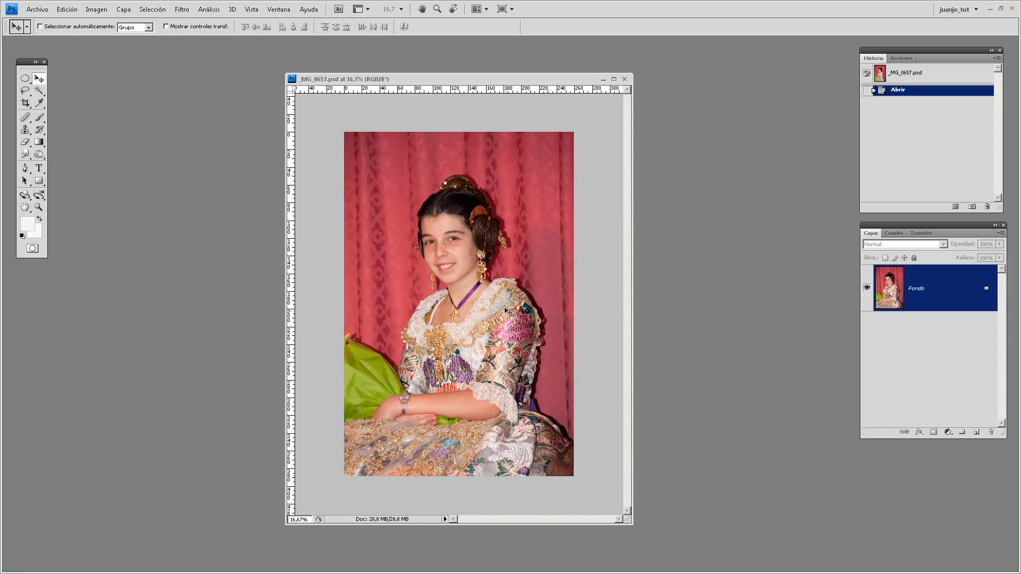
drag(402, 213, 506, 286)
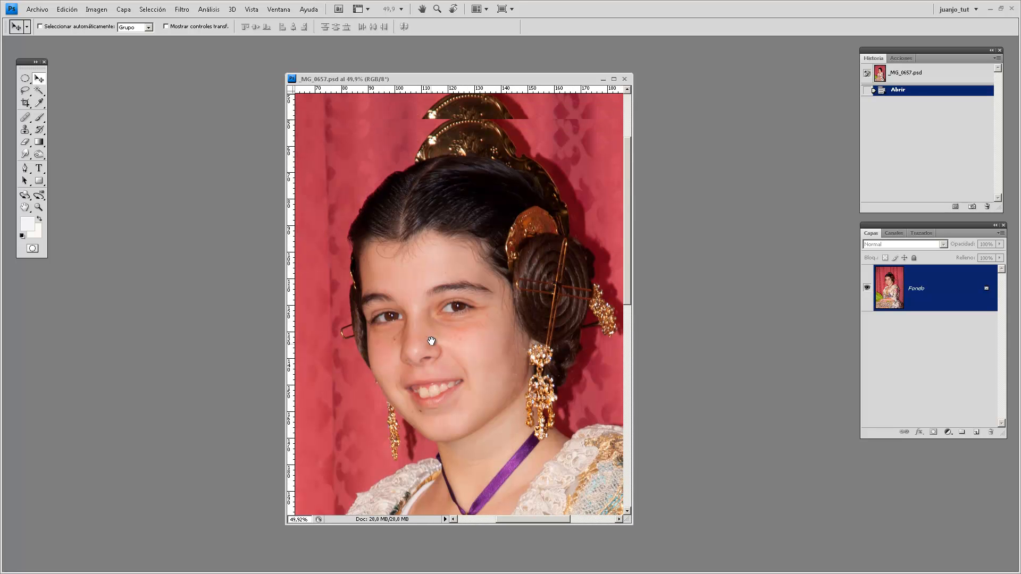
drag(627, 518, 778, 552)
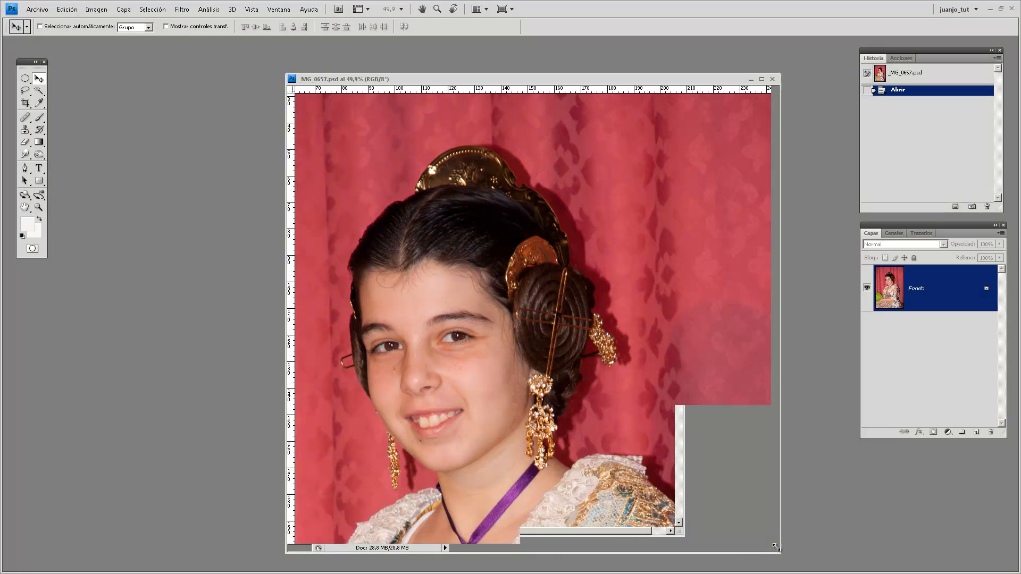
drag(540, 81, 490, 80)
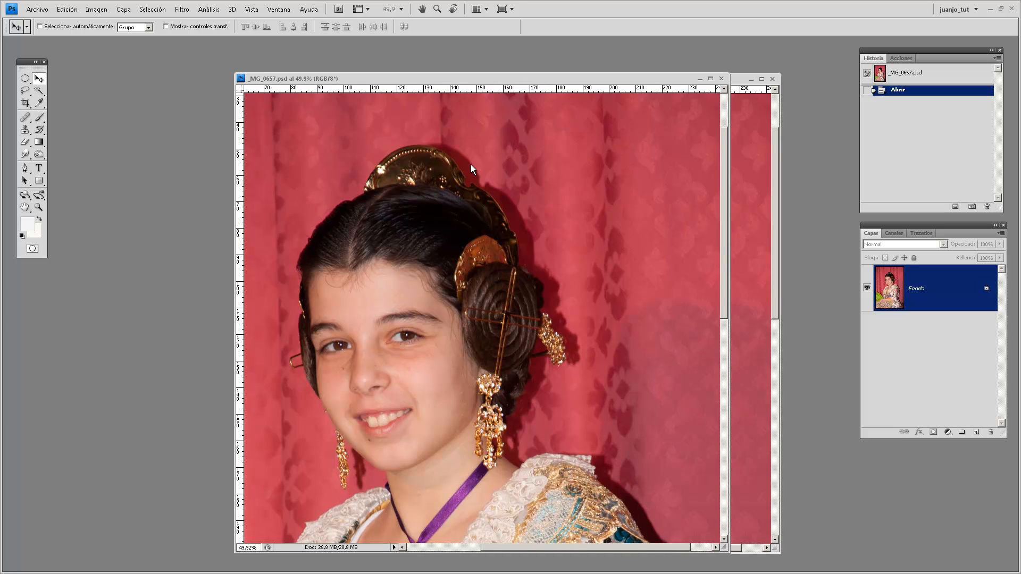
- Examine the skin of the face and neck and the embroidered shoulder of the dress at about 84% magnification
drag(425, 334, 490, 284)
drag(335, 181, 617, 390)
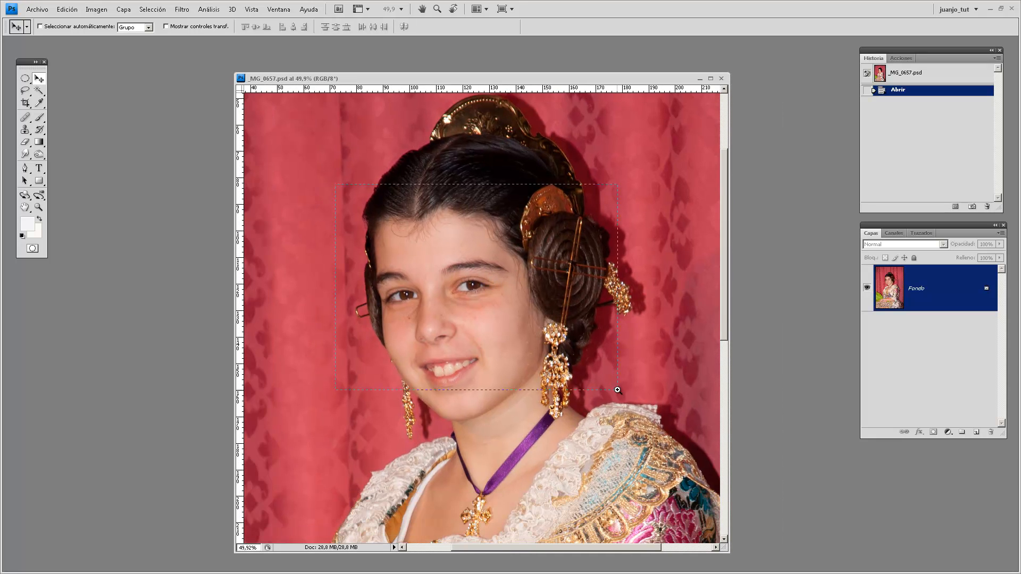
drag(528, 456, 508, 397)
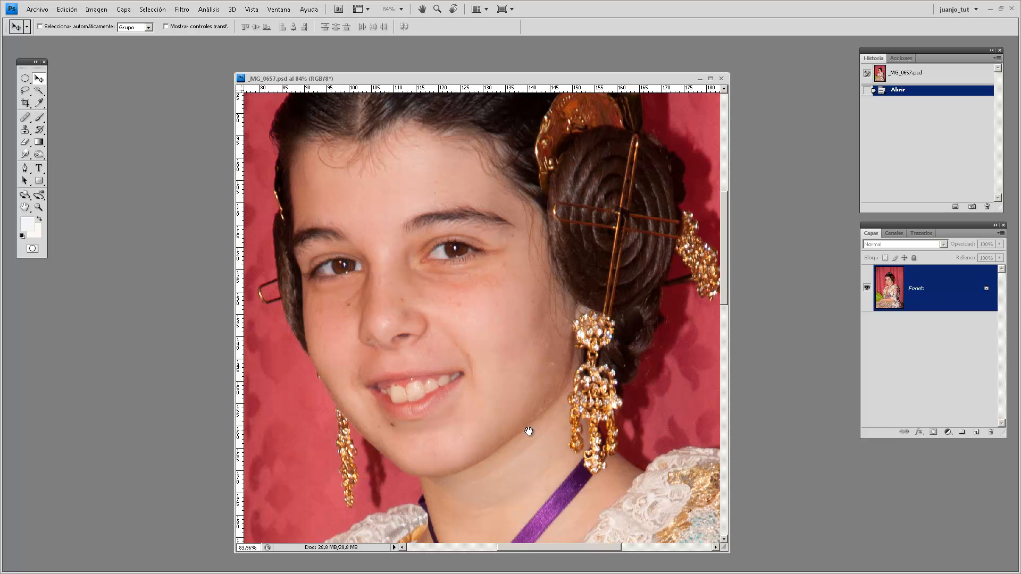
drag(571, 471, 517, 358)
drag(666, 511, 619, 454)
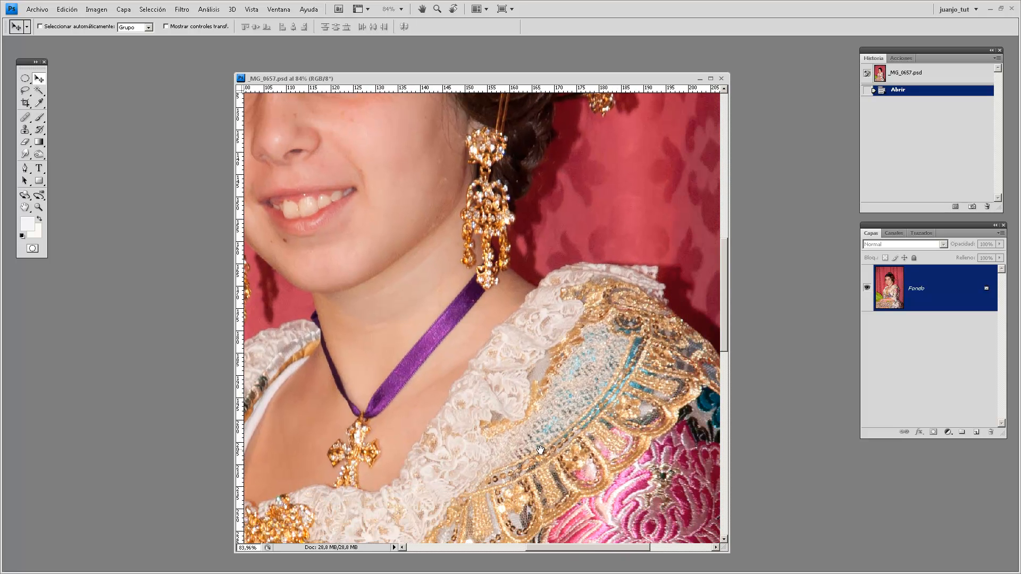
drag(509, 389, 594, 469)
drag(468, 317, 500, 380)
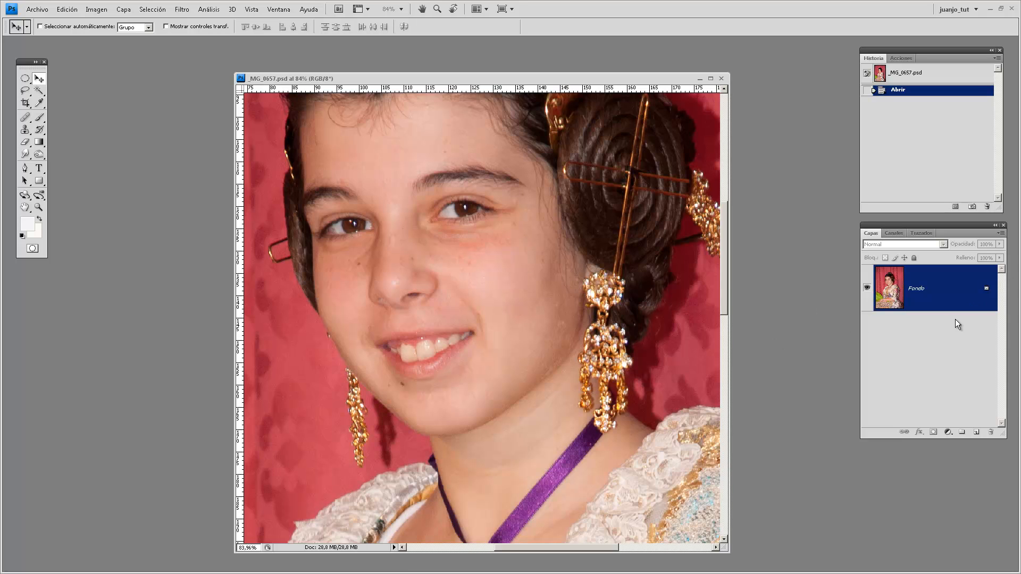
- Duplicate the background photo three times onto separate layers
key(ctrl+j)
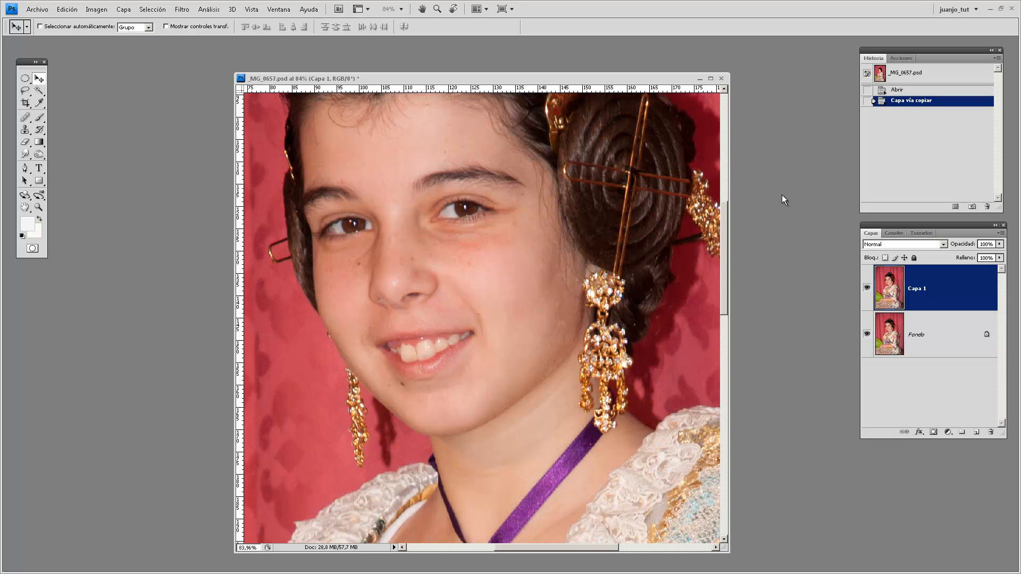
key(ctrl+j)
key(ctrl+j)
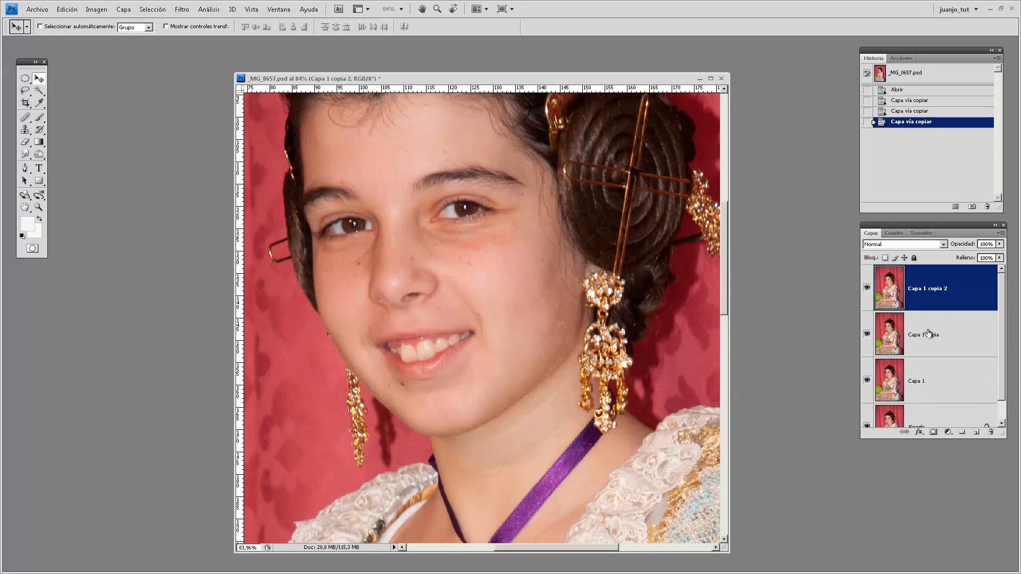
- Rename the middle copy of the photo COLOR and the uppermost copy TEXTURA
double_click(926, 340)
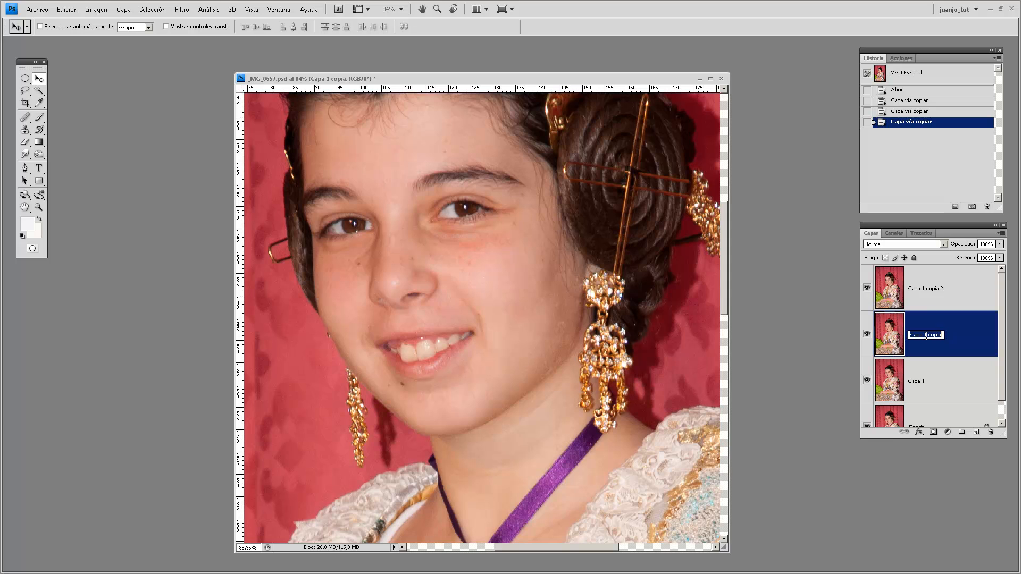
text(COLOR)
click(914, 293)
double_click(920, 290)
text(TEXTURA)
key(Return)
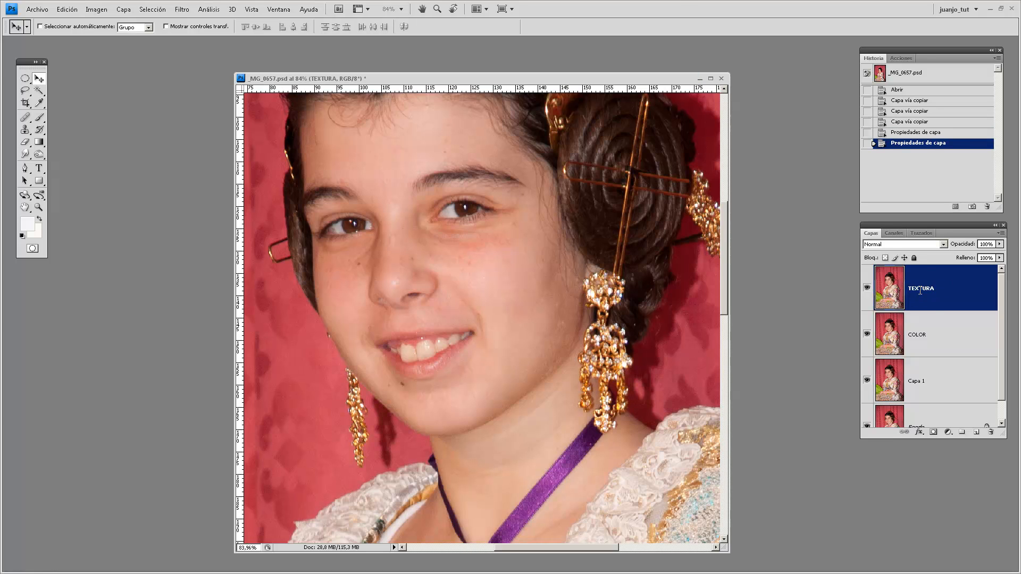
- Hide the TEXTURA layer and apply a Gaussian blur with a radius of 5 pixels to the COLOR layer
click(867, 288)
click(945, 340)
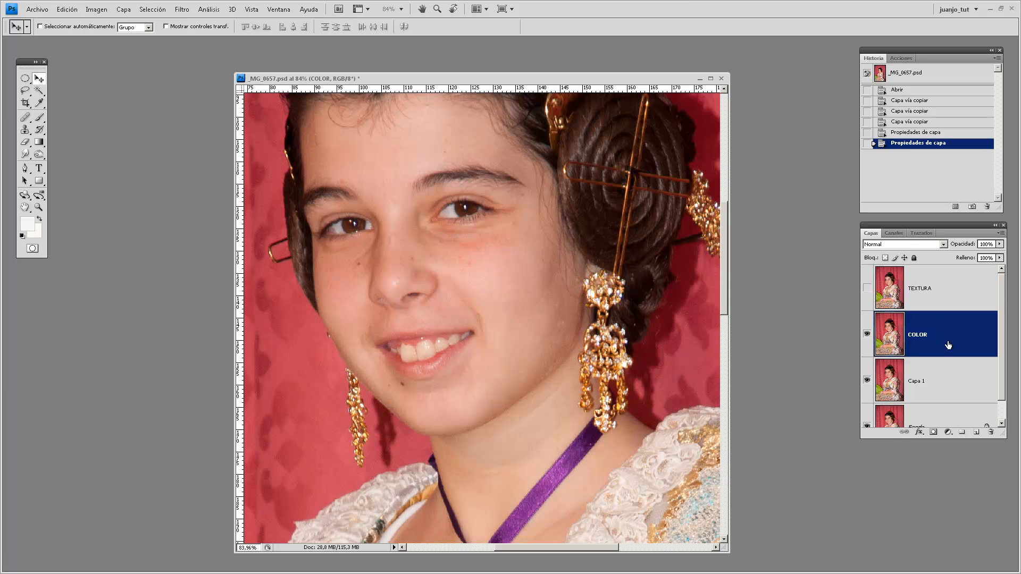
click(181, 9)
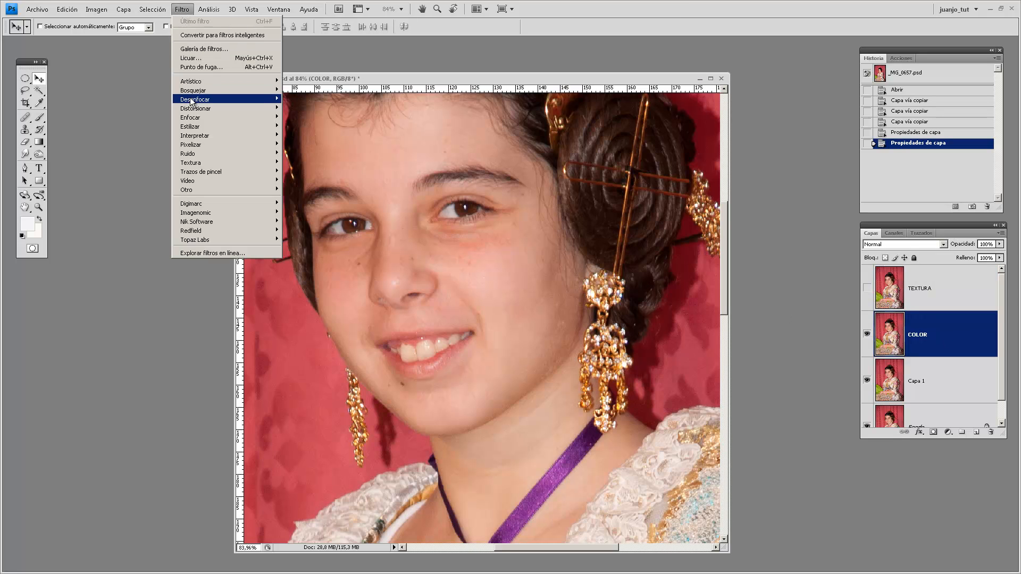
mouse_move(197, 101)
click(319, 162)
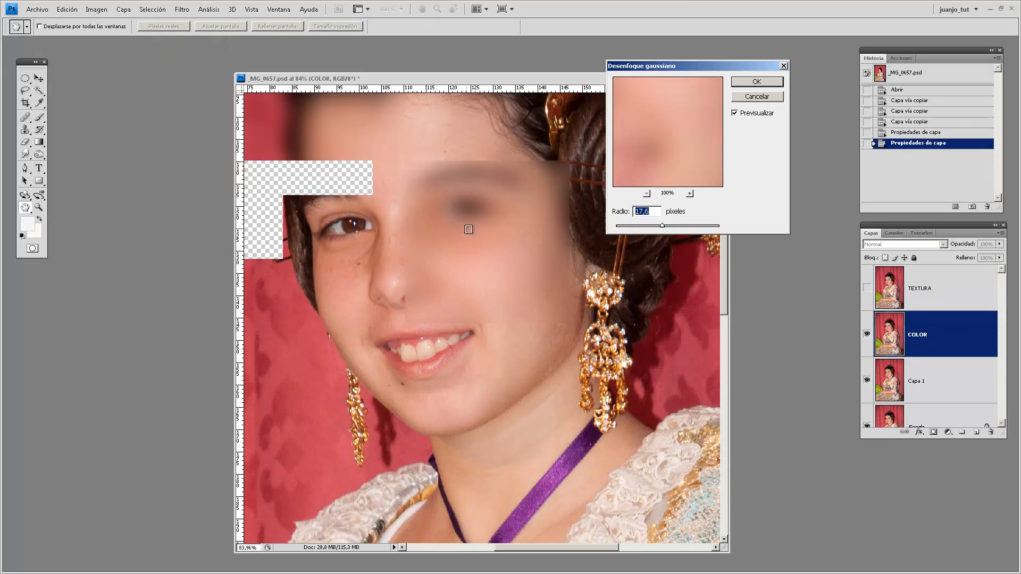
text(3)
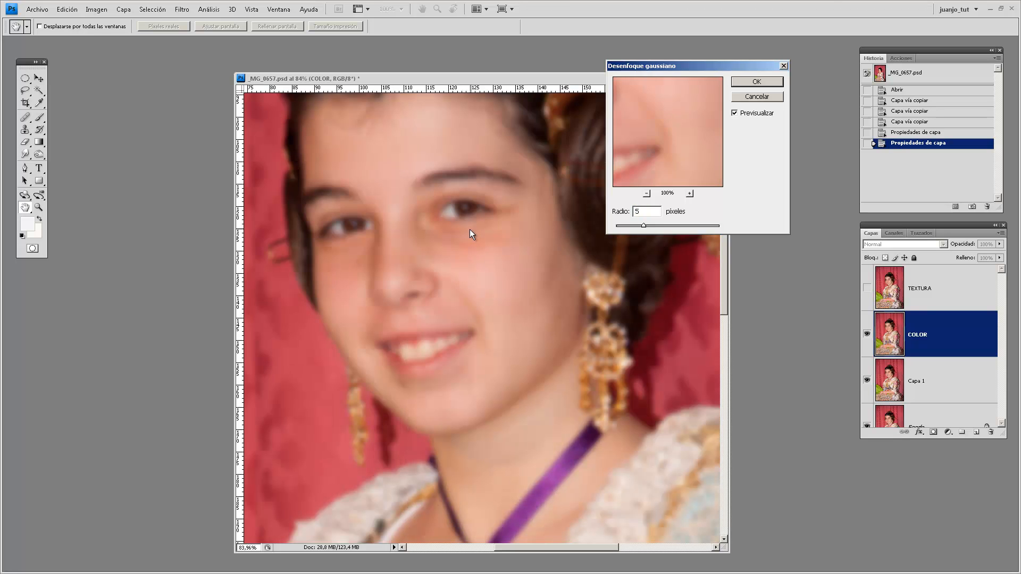
key(Return)
- Show the TEXTURA layer again and start Apply Image on it with COLOR as the source layer
click(866, 287)
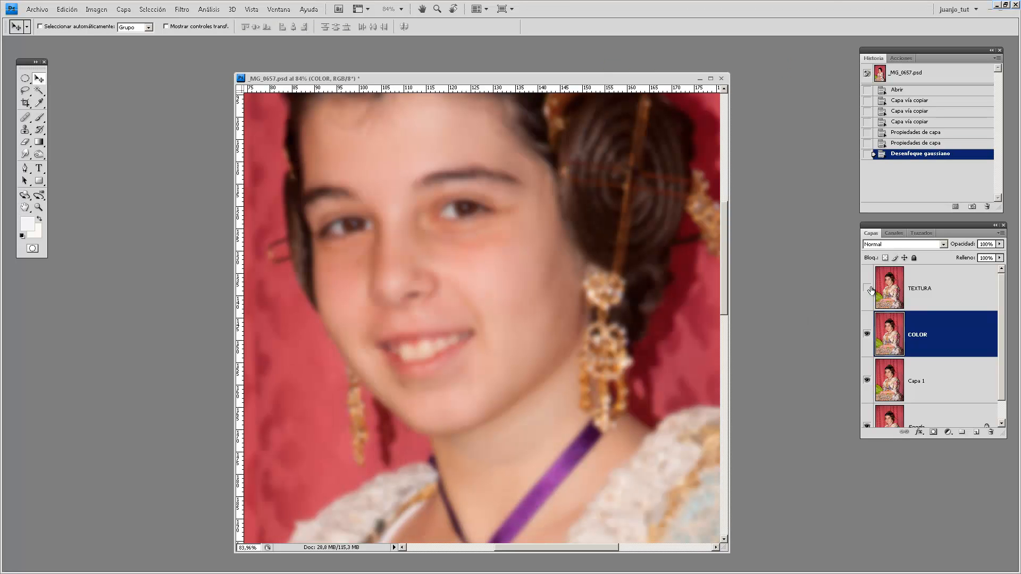
click(916, 291)
click(96, 9)
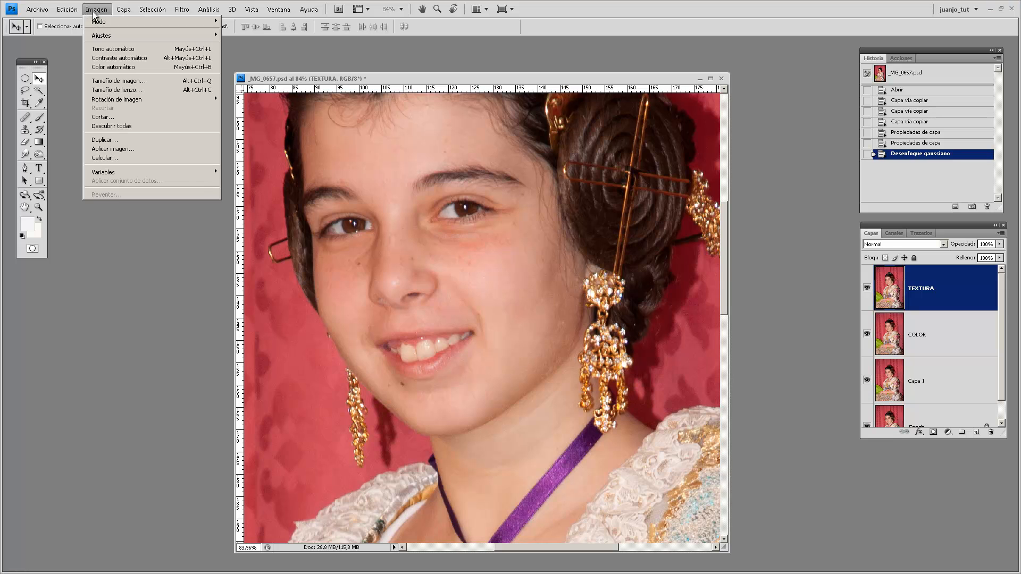
click(177, 148)
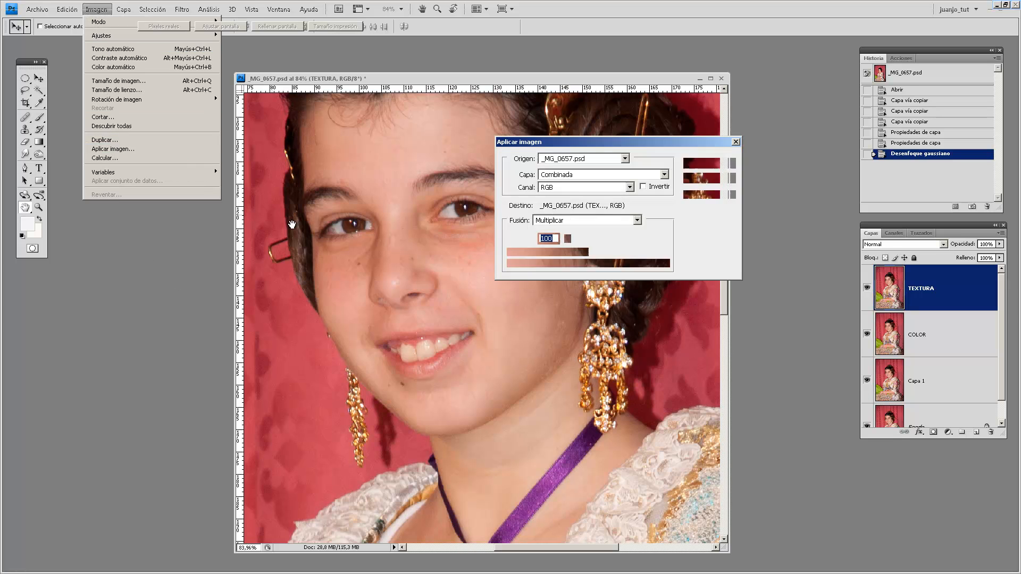
click(606, 184)
click(607, 176)
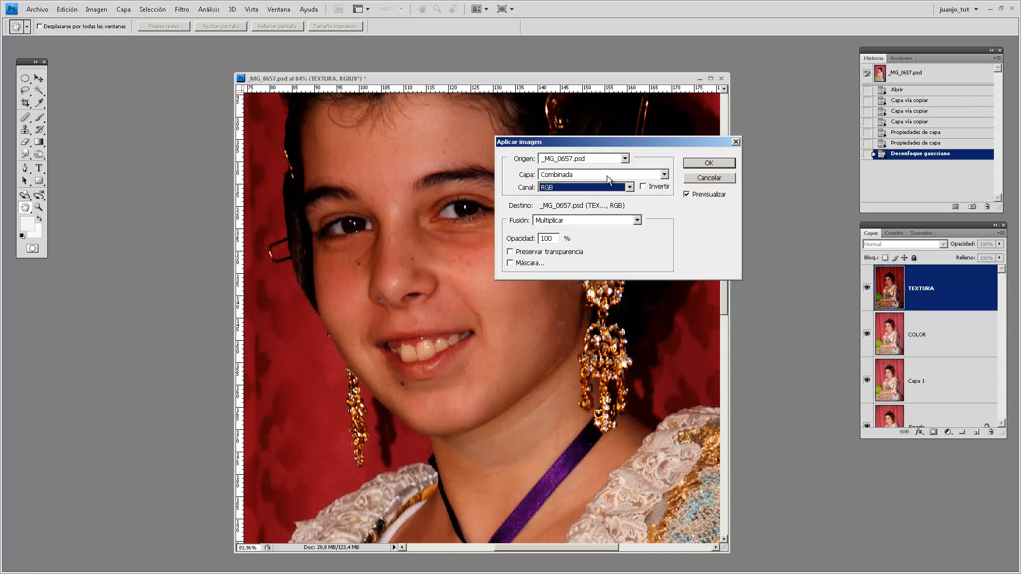
click(608, 175)
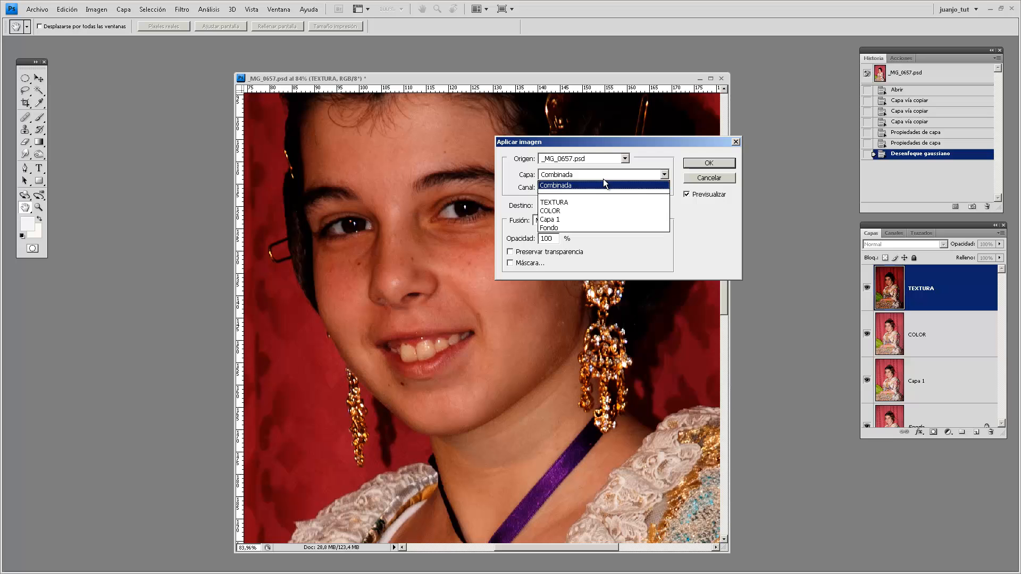
click(585, 211)
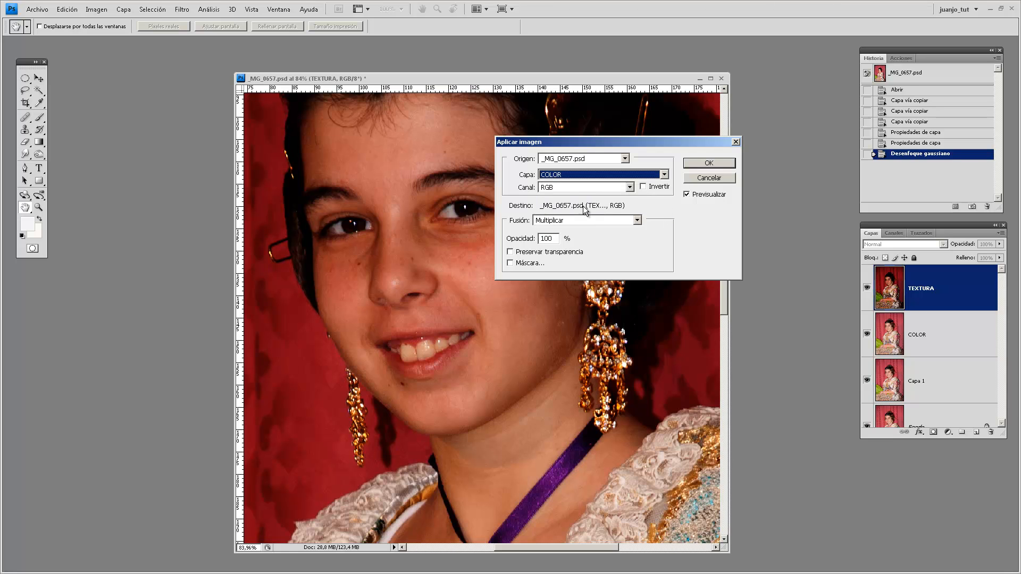
- Invert the source channel and apply the image with Añadir blending, 100% opacity, scale 2 and offset 0
click(643, 186)
click(636, 220)
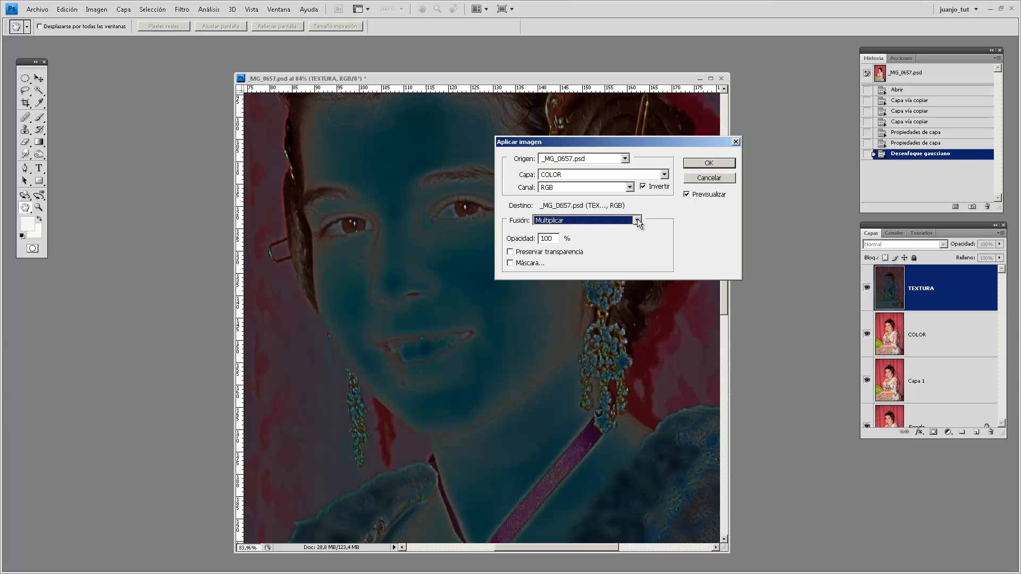
click(598, 419)
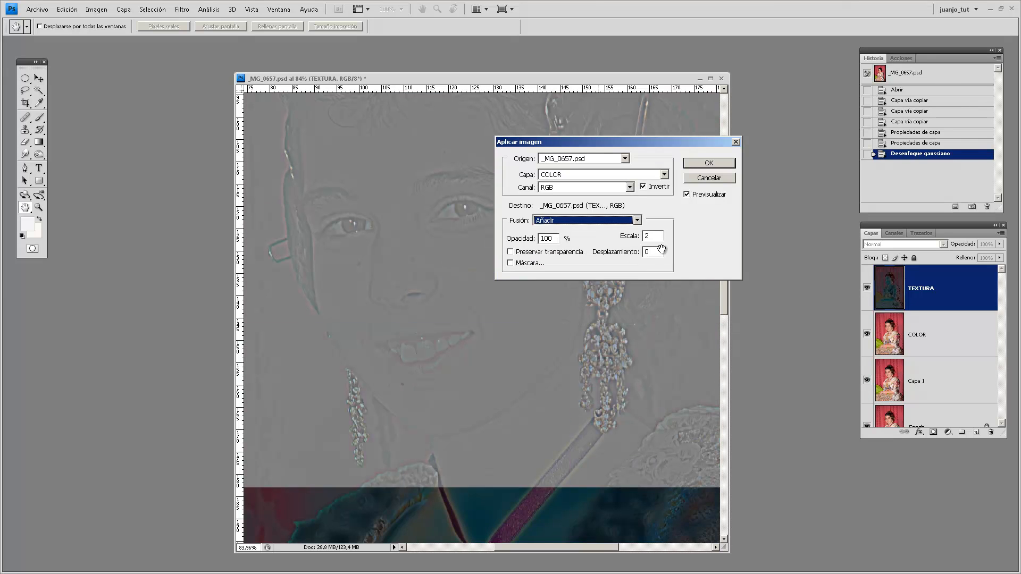
click(710, 164)
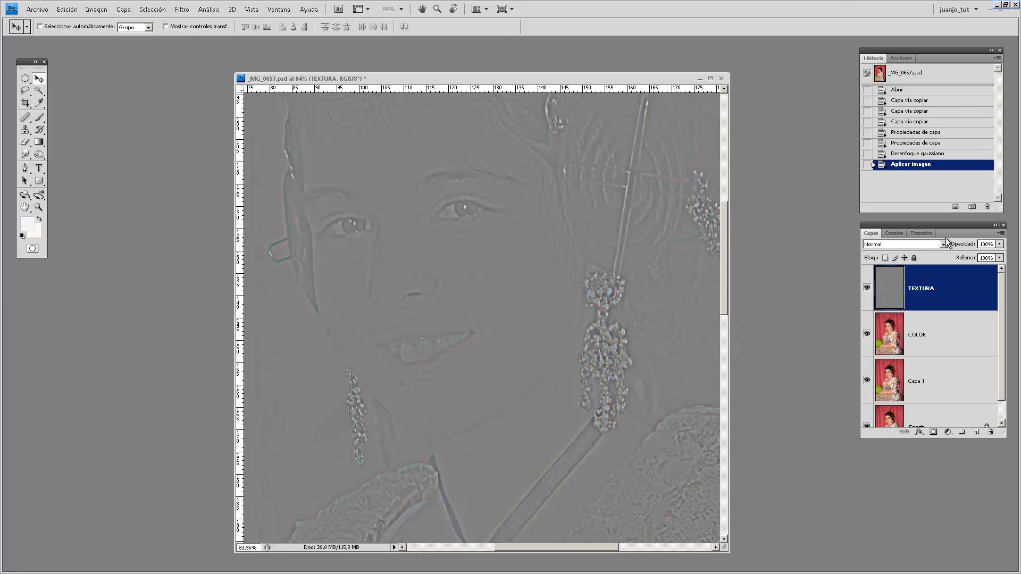
- Set the TEXTURA layer's blending mode to Luz lineal
click(943, 244)
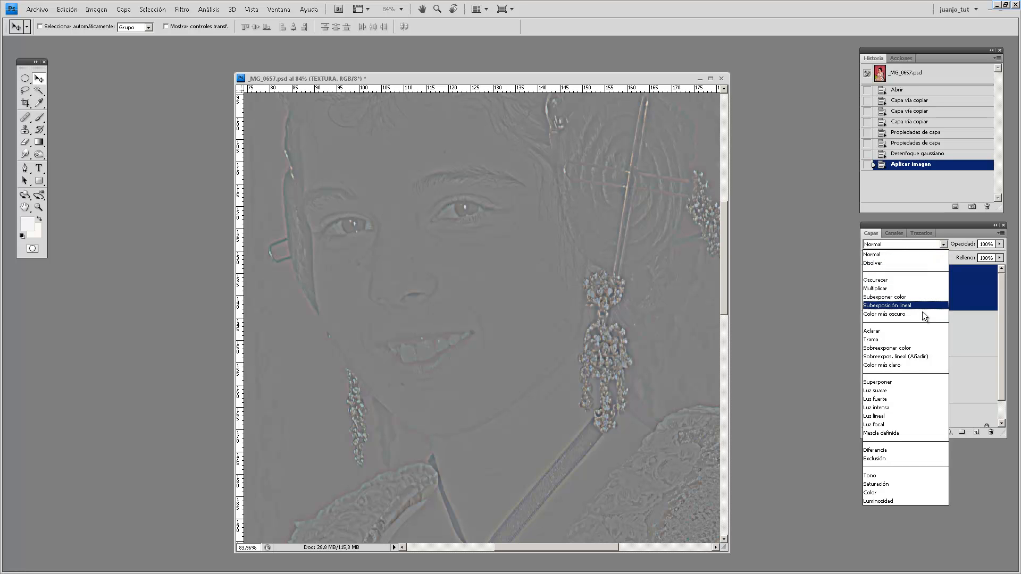
click(920, 416)
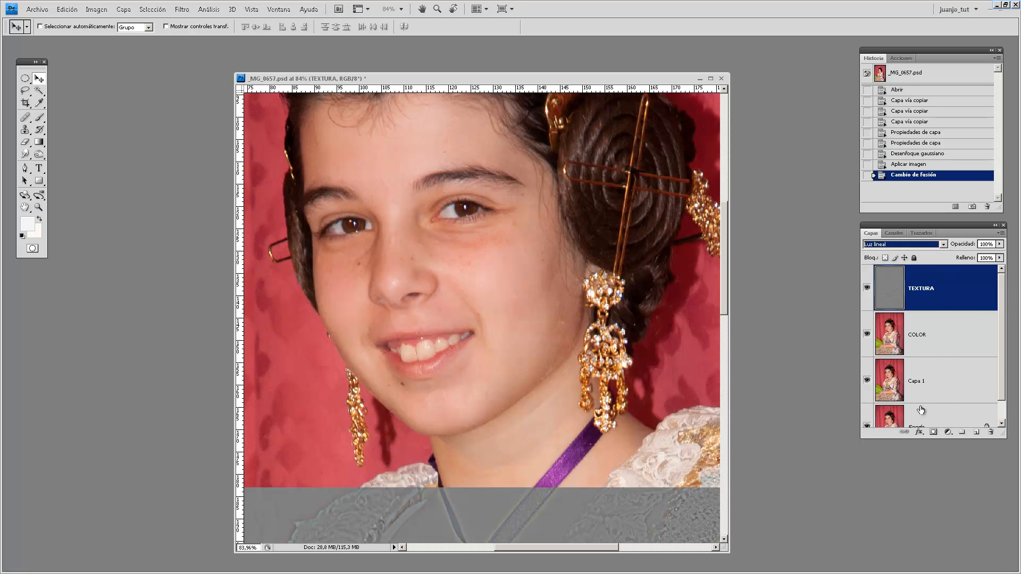
- Group the TEXTURA, COLOR and Capa 1 layers and enlarge the layer list
shift+click(964, 366)
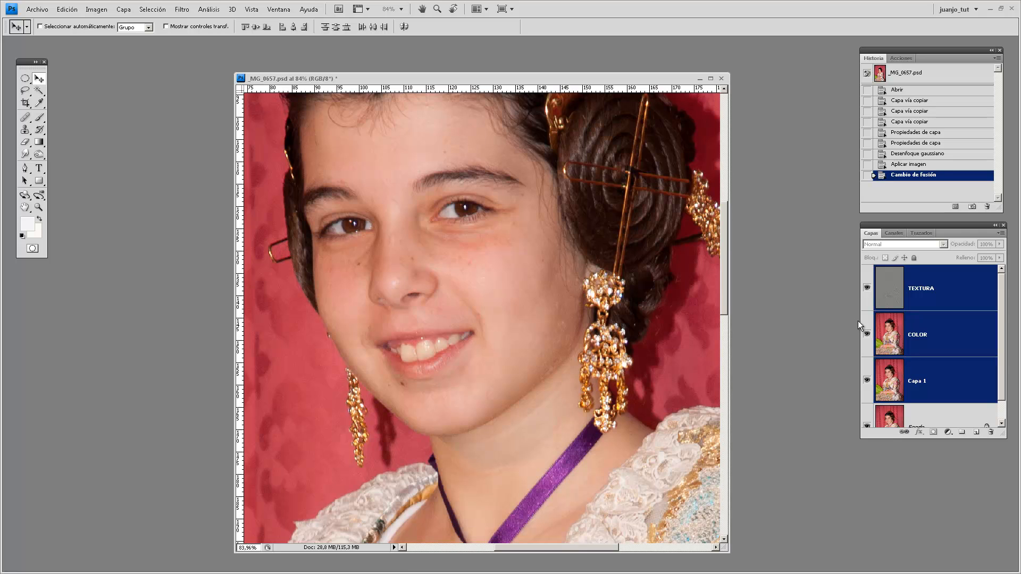
drag(860, 321, 841, 320)
drag(1003, 438, 966, 489)
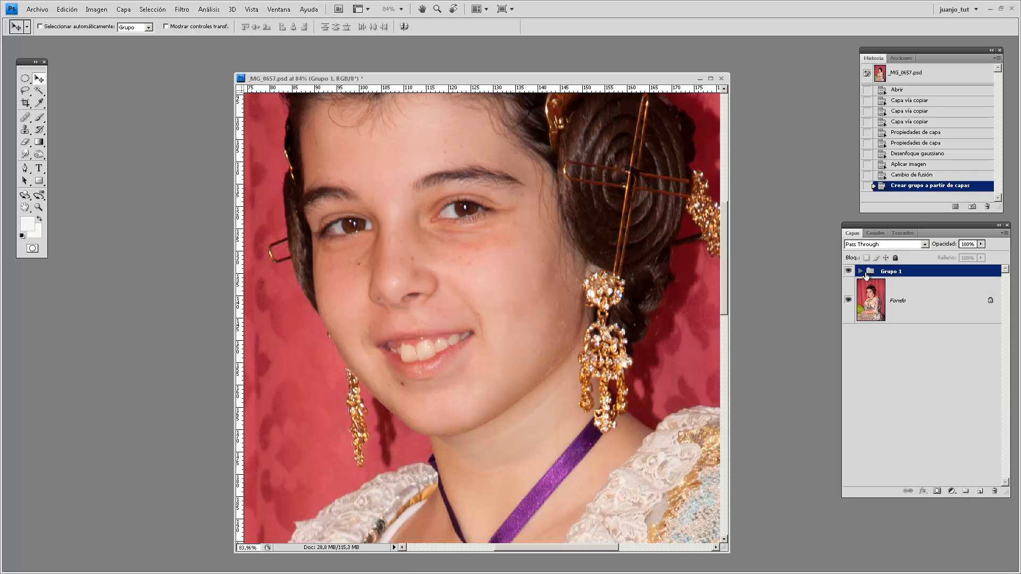
- Rename the new layer group as FRECUENCIAS
double_click(890, 272)
text(FRECUENCIAS)
key(Return)
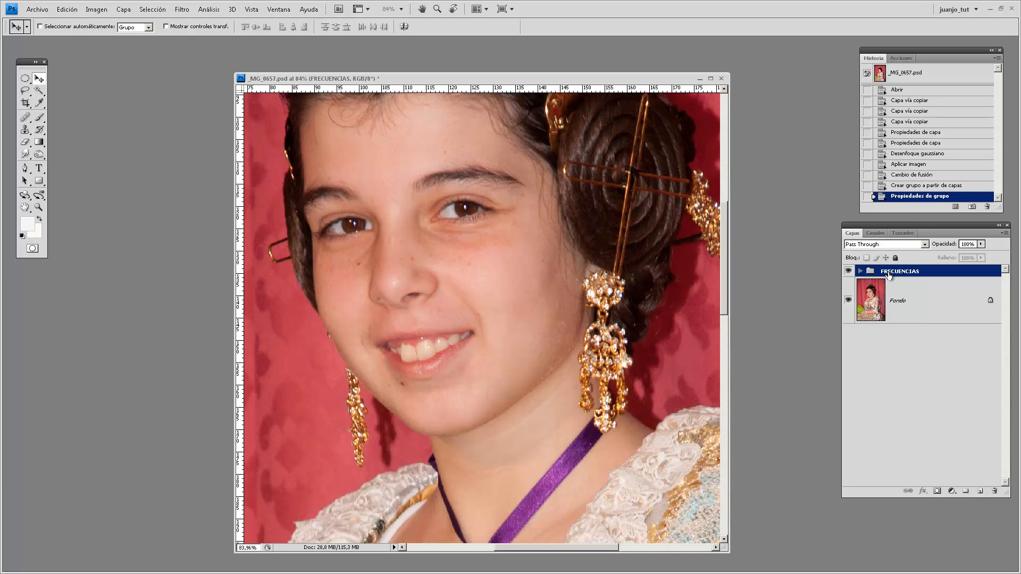
- Hide the TEXTURA layer inside the FRECUENCIAS group and duplicate the COLOR layer
click(860, 272)
click(848, 300)
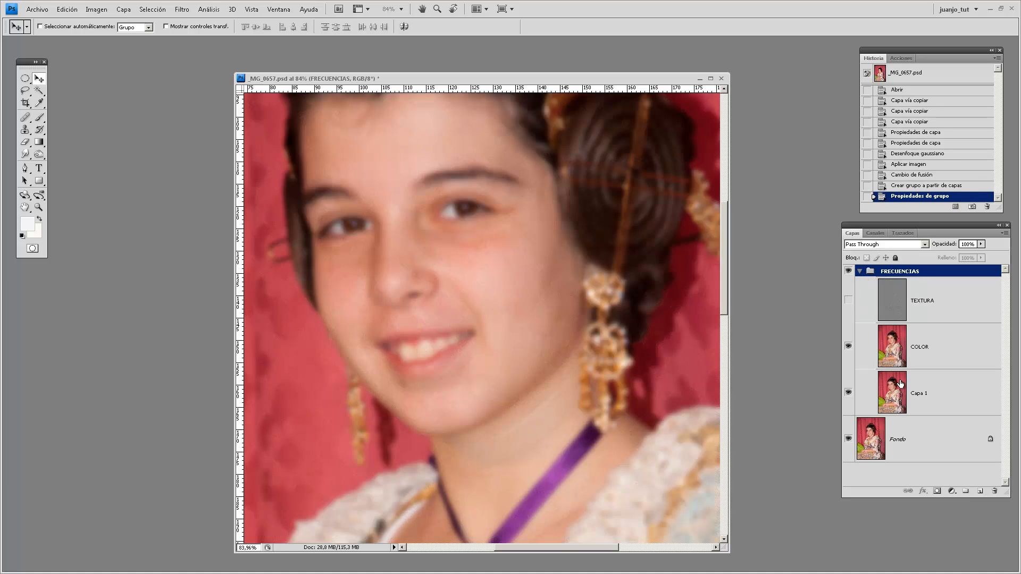
click(896, 352)
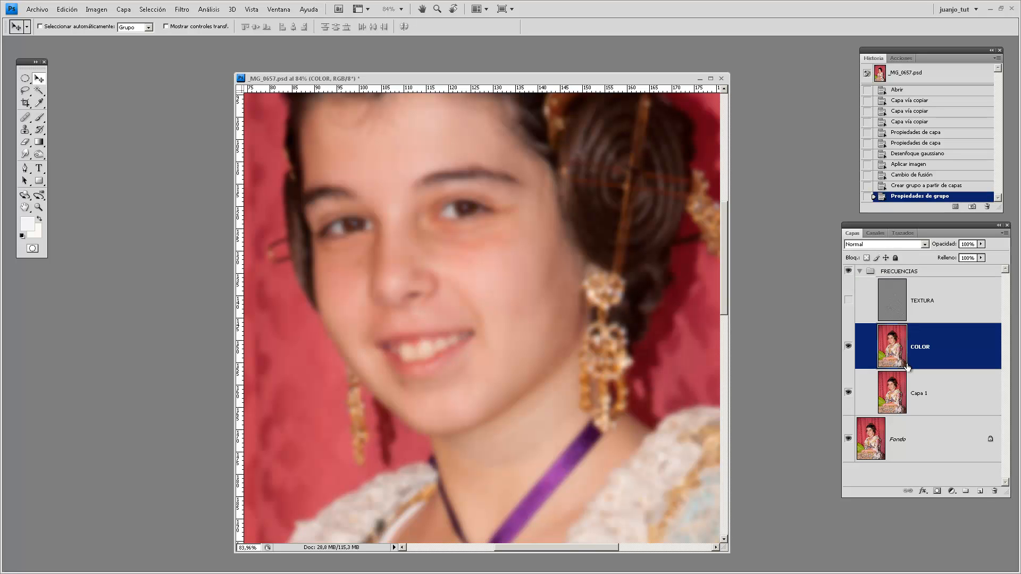
key(ctrl+j)
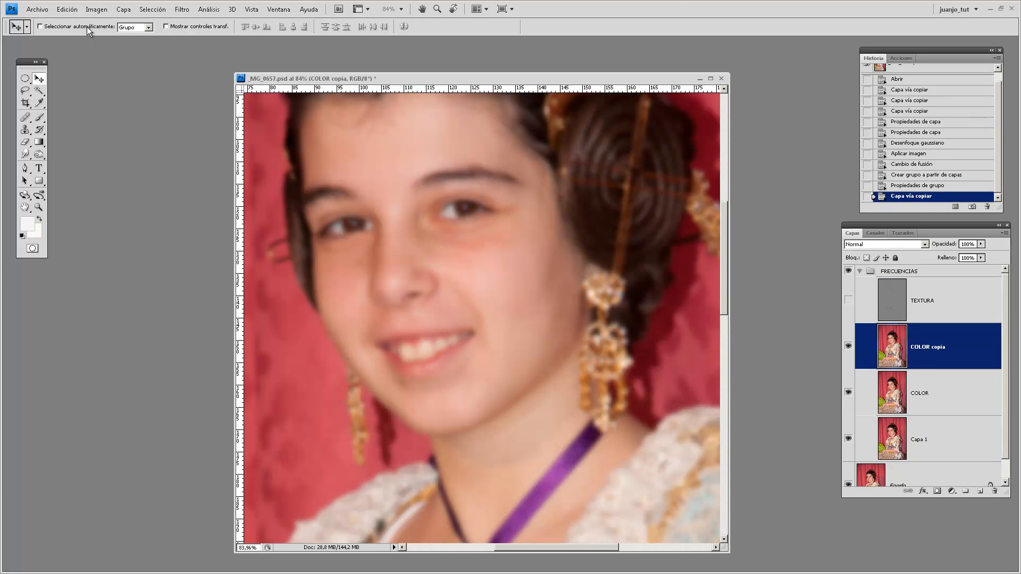
- Apply a Gaussian blur with a radius of 7.4 pixels to the COLOR copia layer
click(182, 9)
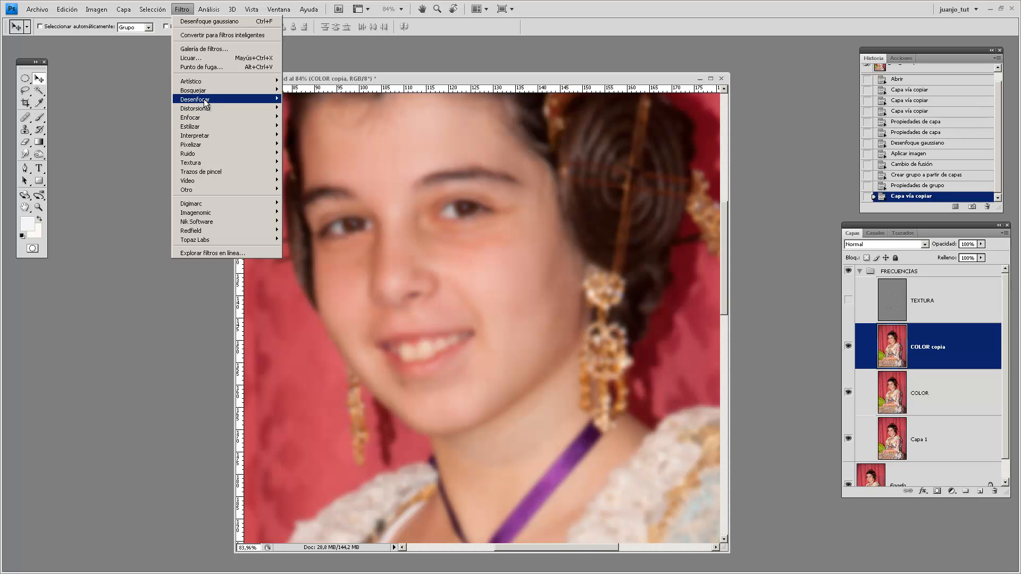
mouse_move(222, 100)
click(320, 162)
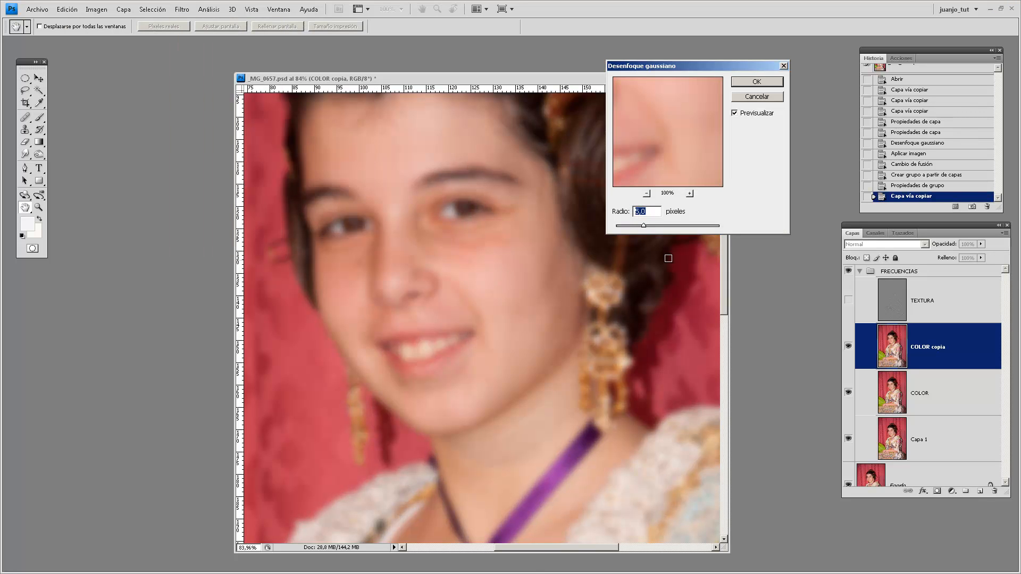
drag(644, 226, 651, 226)
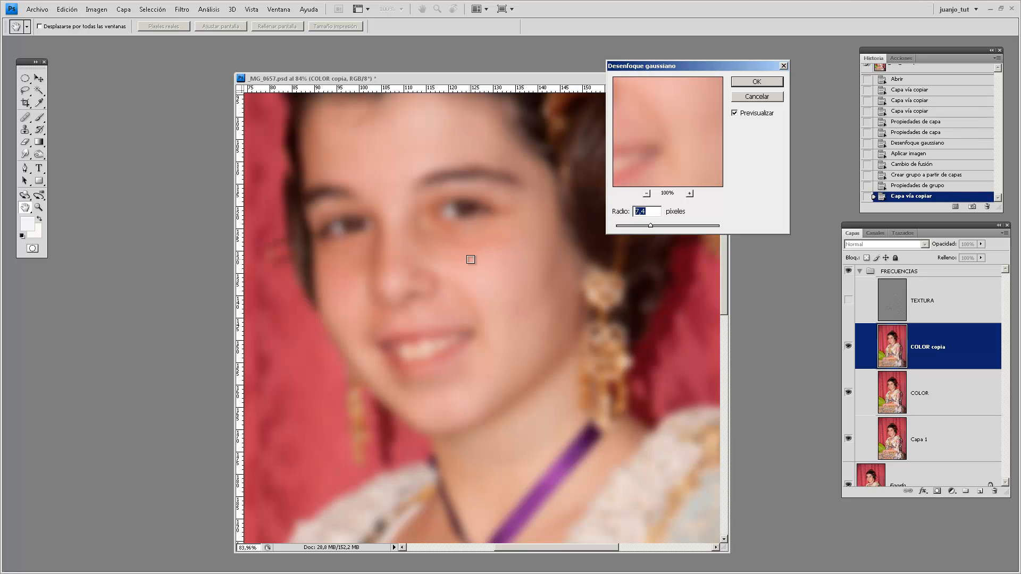
click(756, 82)
- Add a layer mask to COLOR copia and fill it with black
click(937, 491)
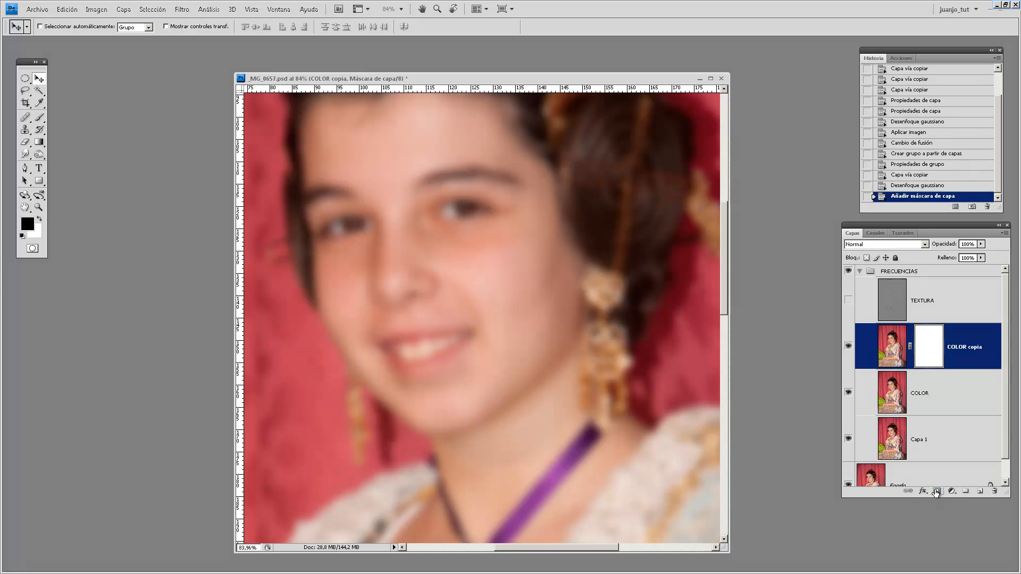
key(alt+space)
key(Escape)
key(alt+BackSpace)
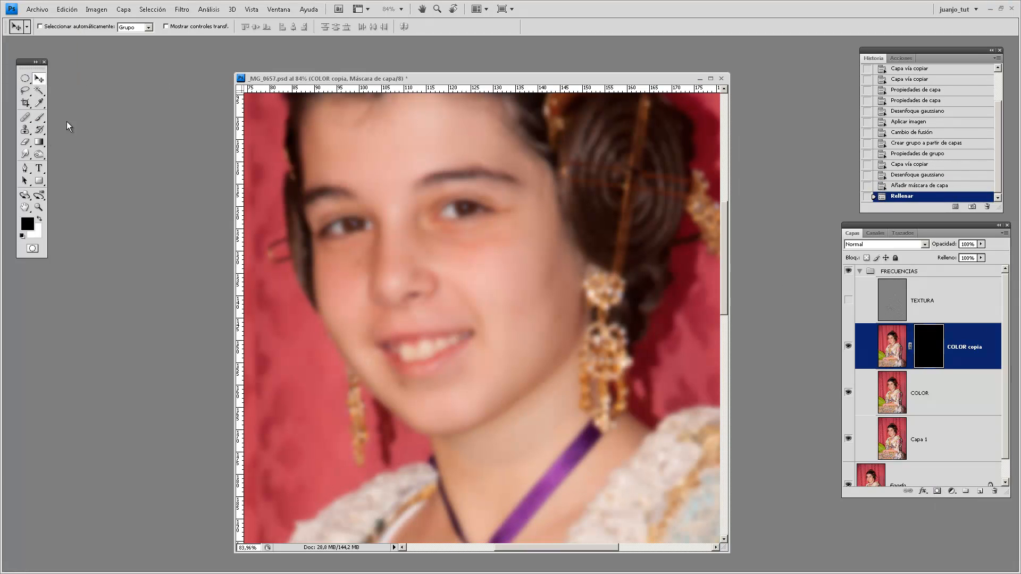
- Set up a 91 px brush with 0% hardness and make white the foreground colour for painting on the mask
click(42, 117)
click(73, 27)
drag(74, 57, 63, 57)
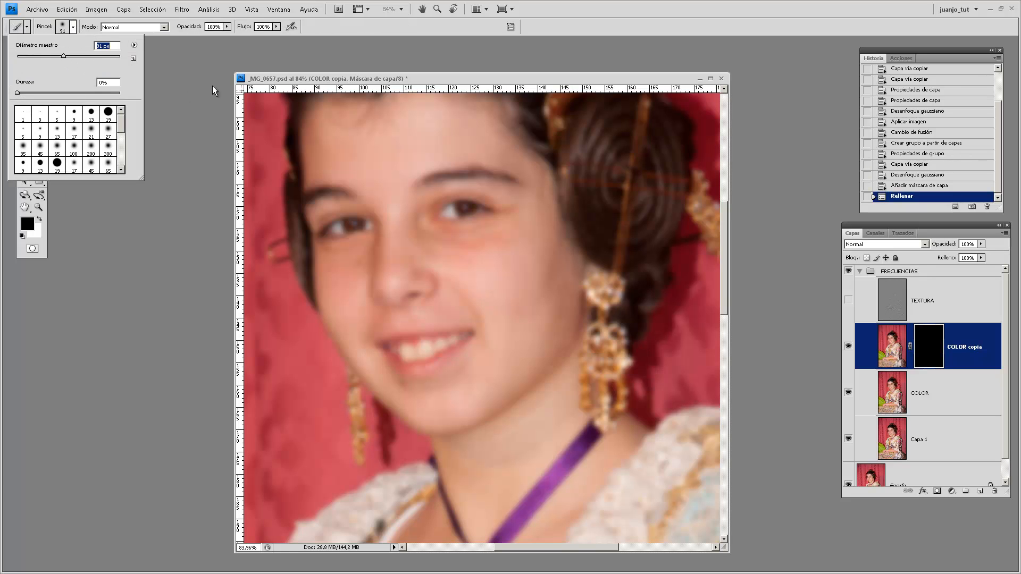
click(258, 80)
drag(397, 194, 403, 221)
drag(293, 125, 548, 266)
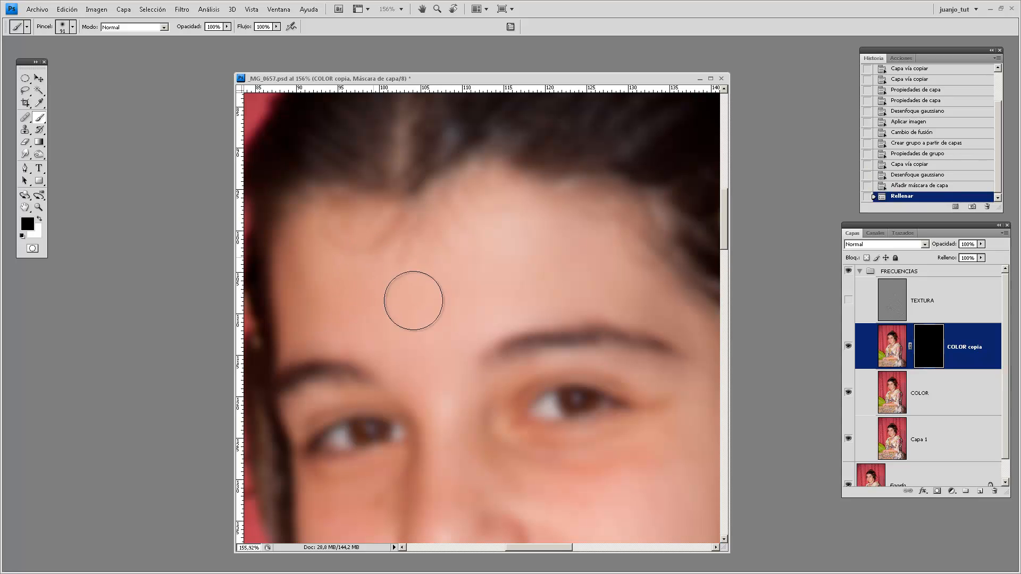
click(400, 294)
click(40, 218)
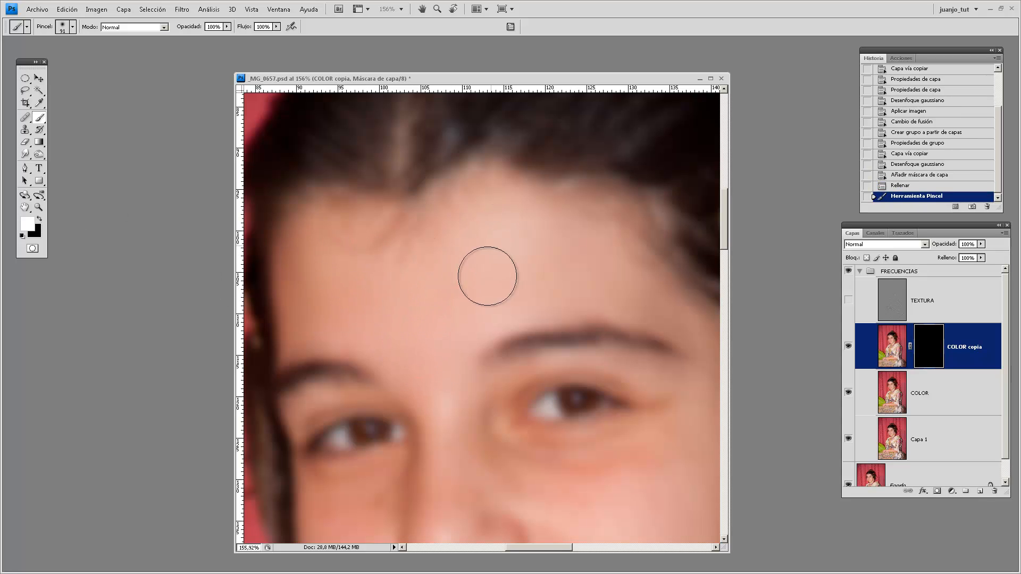
- Paint white on the COLOR copia mask over the forehead and the skin around the nose and cheeks
mouse_move(429, 339)
mouse_down()
mouse_move(472, 427)
mouse_move(416, 337)
mouse_move(372, 301)
mouse_up()
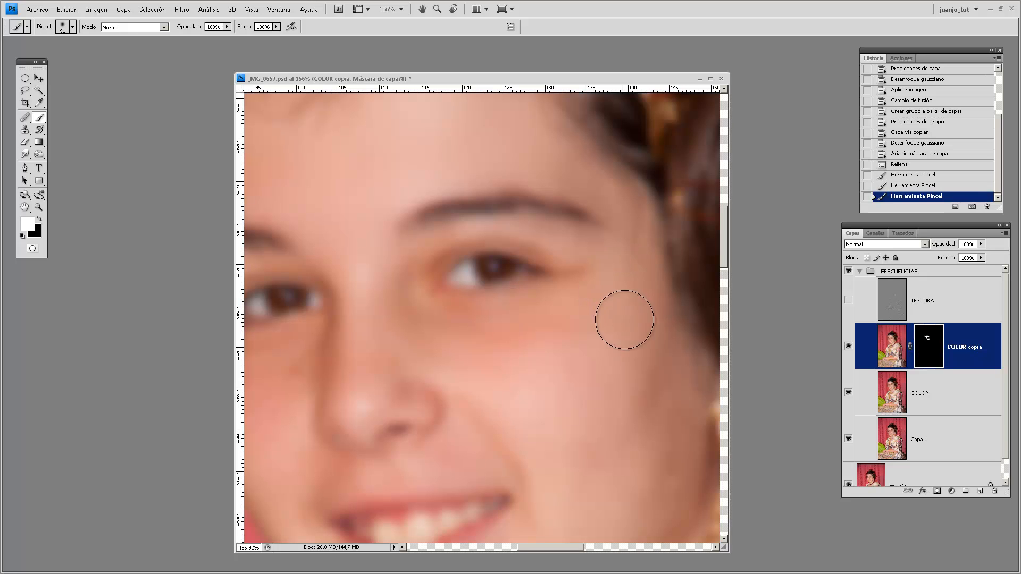
drag(535, 462, 450, 378)
mouse_move(369, 374)
mouse_down()
mouse_move(359, 323)
mouse_move(472, 306)
mouse_up()
key(space)
mouse_move(416, 290)
mouse_down()
mouse_move(369, 308)
mouse_move(405, 406)
mouse_move(335, 289)
mouse_move(290, 254)
mouse_up()
key(space)
- Paint white on the mask around the mouth, chin and cheek, using smaller brush tips of 37 and 67 px
drag(386, 372, 364, 371)
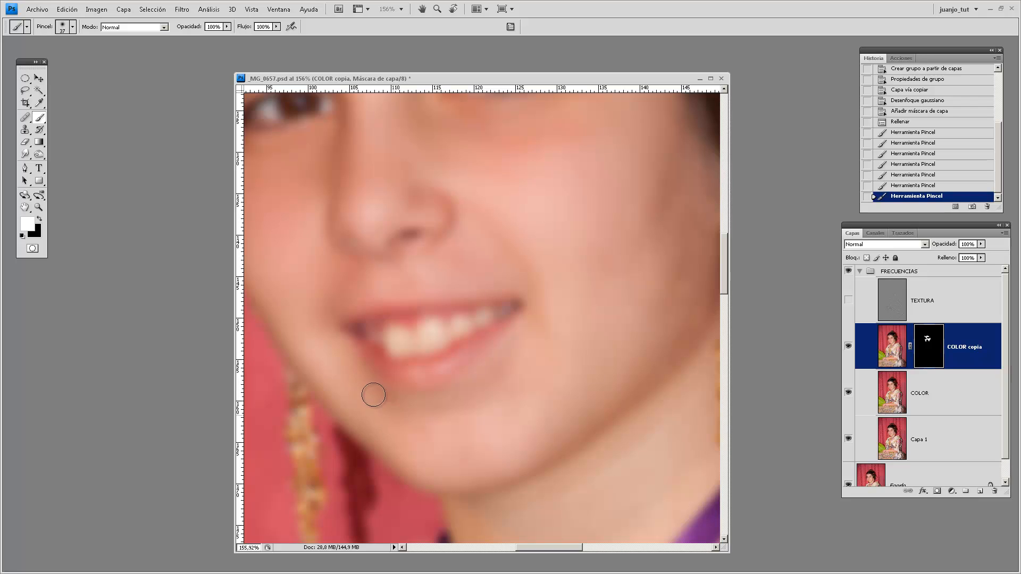
drag(380, 419, 388, 422)
mouse_move(400, 426)
mouse_down()
mouse_move(542, 419)
mouse_move(530, 378)
mouse_move(527, 418)
mouse_up()
key(space)
drag(485, 417, 341, 469)
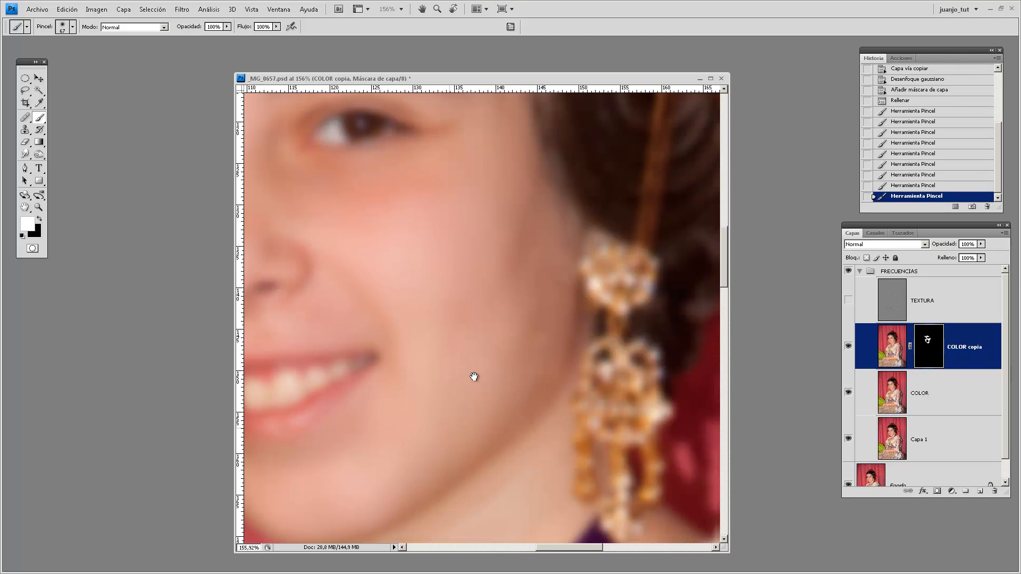
mouse_move(480, 276)
mouse_down()
mouse_move(429, 233)
mouse_move(437, 214)
mouse_move(466, 324)
mouse_up()
- Paint white on the COLOR copia mask along the jaw and over the neck and upper chest
key(space)
drag(467, 372, 474, 208)
mouse_move(524, 339)
mouse_down()
mouse_move(518, 318)
mouse_move(405, 422)
mouse_move(455, 437)
mouse_move(396, 464)
mouse_up()
key(space)
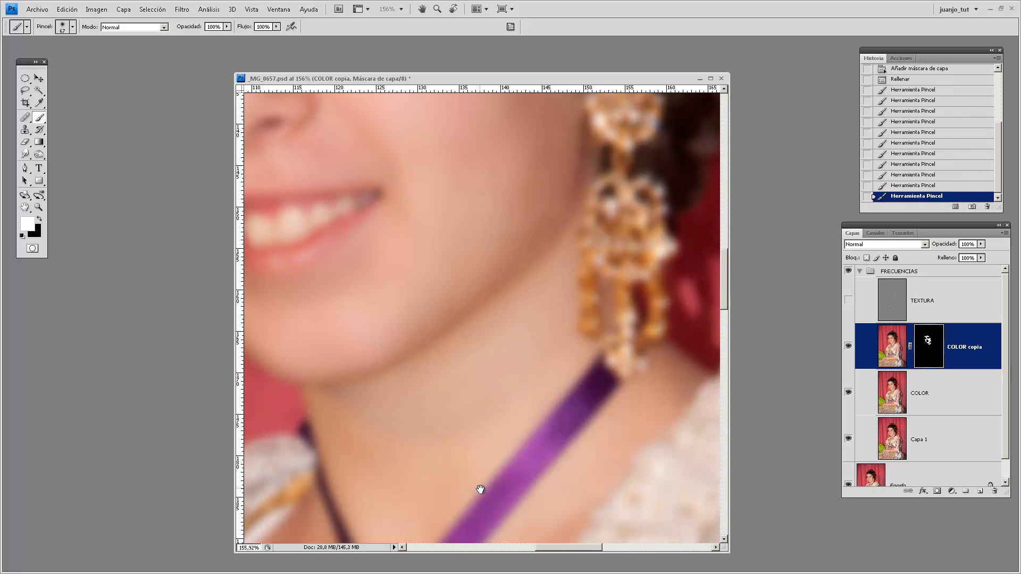
drag(481, 489, 500, 265)
drag(355, 397, 296, 391)
- Enlarge the brush to 112 px and paint white on the mask over the arm near the lace sleeve
key(space)
mouse_move(322, 427)
mouse_down()
mouse_move(427, 331)
mouse_move(367, 384)
mouse_up()
key(space)
mouse_move(370, 458)
mouse_down()
mouse_move(485, 269)
mouse_move(535, 219)
mouse_up()
mouse_move(451, 409)
mouse_down()
mouse_move(509, 406)
mouse_move(383, 244)
mouse_move(511, 329)
mouse_move(508, 238)
mouse_up()
drag(566, 359, 604, 362)
key(space)
mouse_move(580, 395)
mouse_down()
mouse_move(502, 356)
mouse_move(484, 301)
mouse_up()
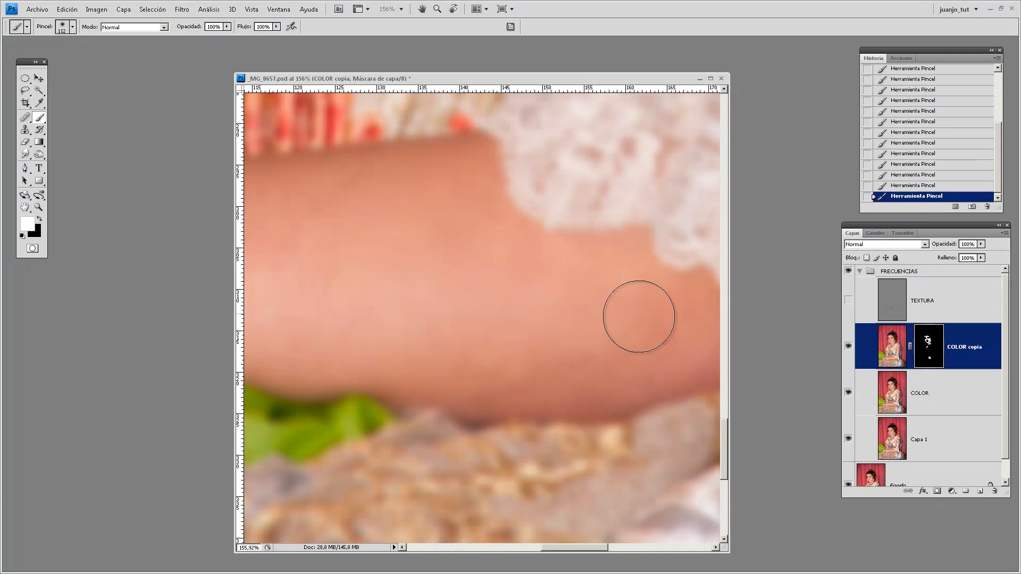
- Paint white on the mask over the rest of the forearm, working along it towards the hand and watch
key(space)
mouse_move(353, 306)
mouse_down()
mouse_move(530, 323)
mouse_move(542, 335)
mouse_up()
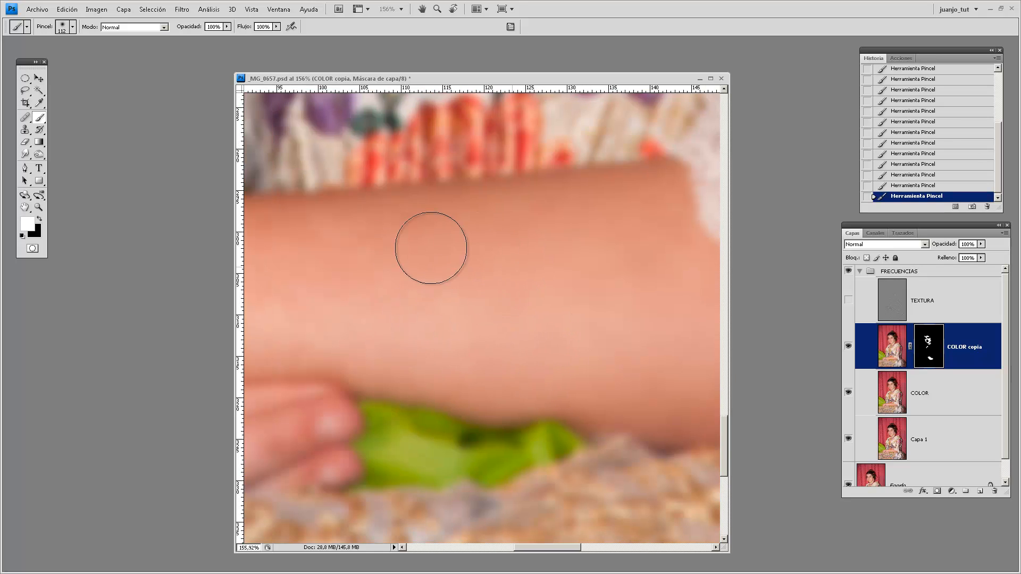
key(space)
drag(358, 333, 605, 359)
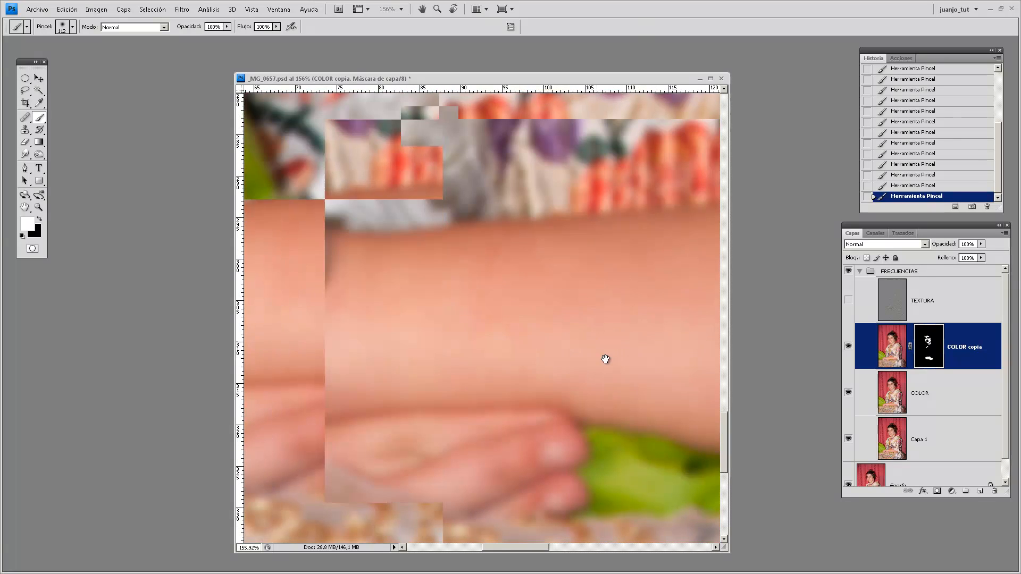
drag(564, 287, 573, 296)
key(space)
drag(433, 371, 622, 341)
drag(487, 367, 580, 367)
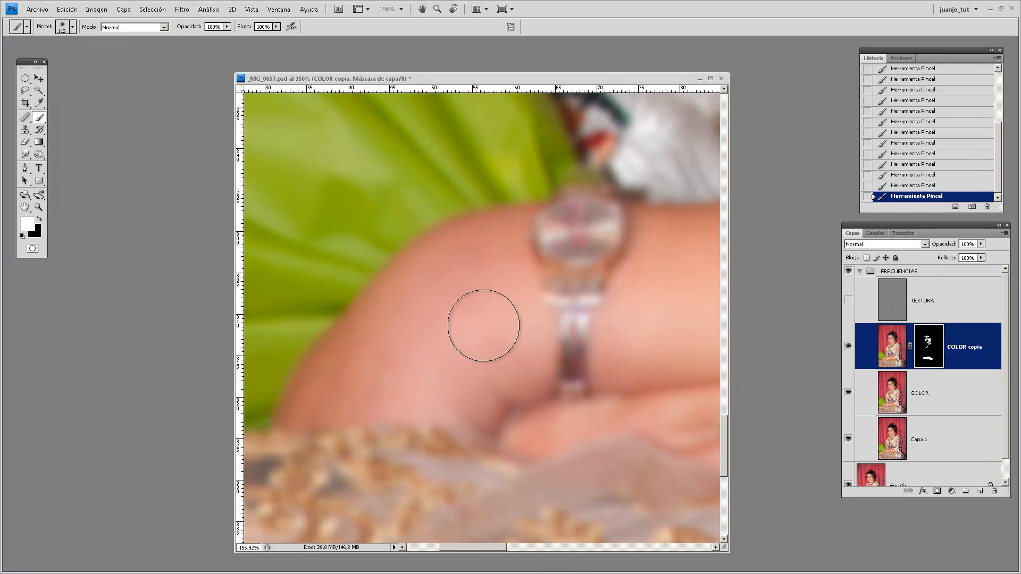
- Show and select the TEXTURA layer, then compare the arm with COLOR copia hidden and shown
click(847, 302)
click(896, 314)
key(space)
drag(610, 346, 415, 375)
drag(634, 373, 422, 387)
mouse_move(619, 368)
mouse_down()
mouse_move(432, 373)
mouse_move(512, 366)
mouse_up()
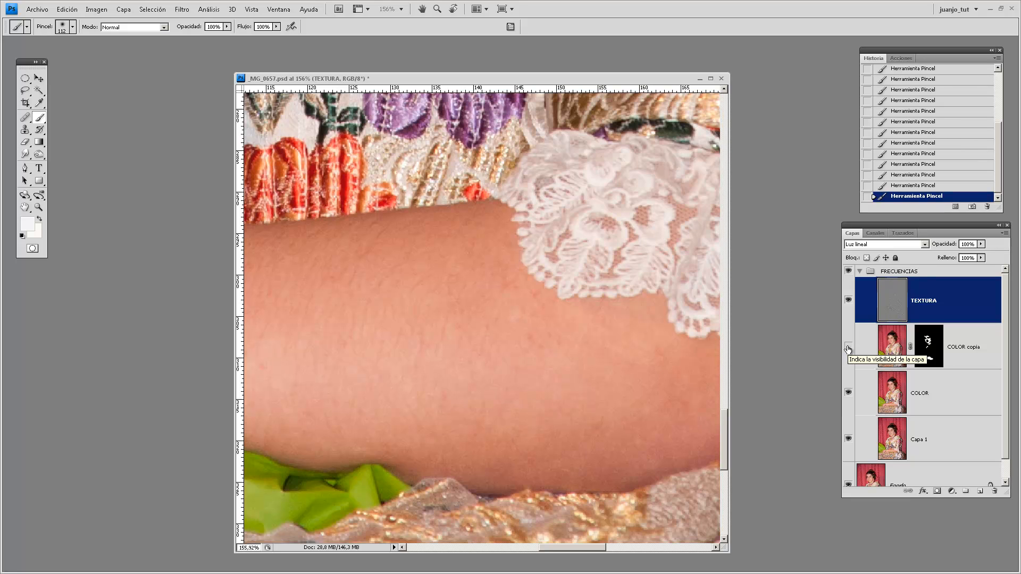
click(849, 349)
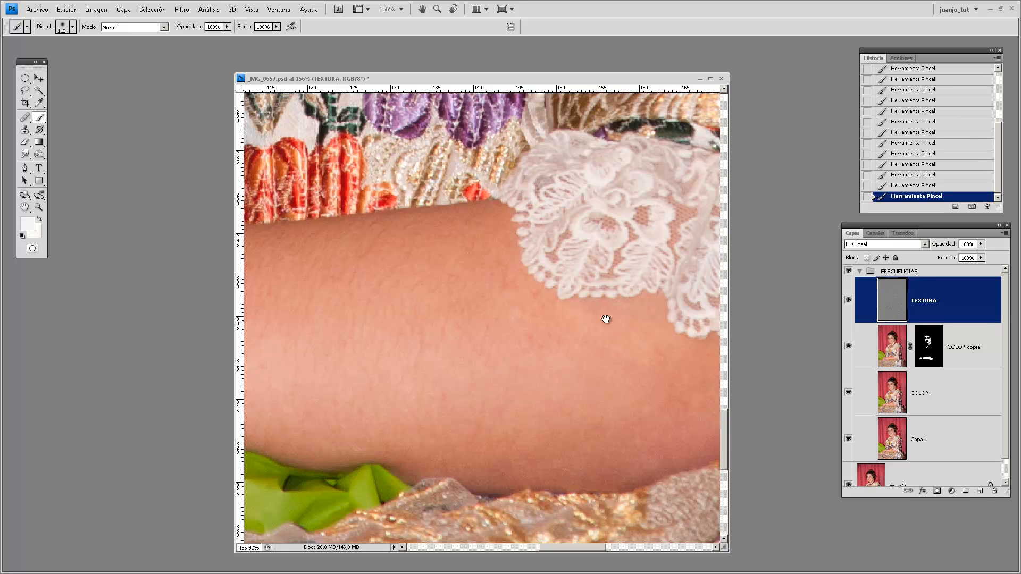
- Switch to the Healing Brush with a 20 px tip for retouching the face on the TEXTURA layer
drag(577, 297, 604, 432)
drag(489, 255, 530, 399)
drag(489, 212, 543, 402)
drag(500, 256, 560, 396)
drag(518, 274, 489, 398)
drag(499, 242, 519, 383)
drag(505, 266, 527, 418)
drag(517, 328, 547, 417)
drag(496, 310, 529, 420)
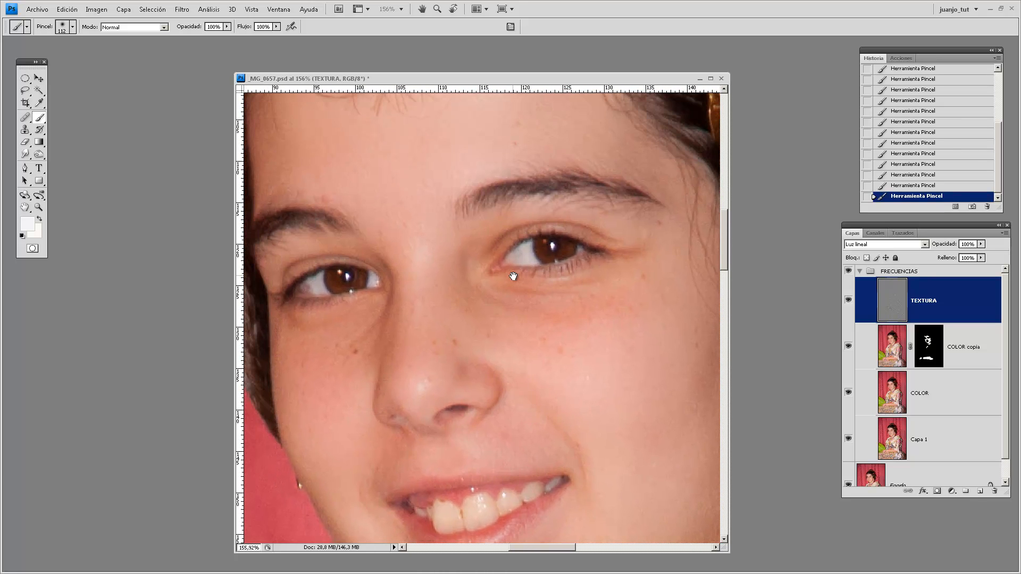
drag(515, 276, 504, 367)
key(j)
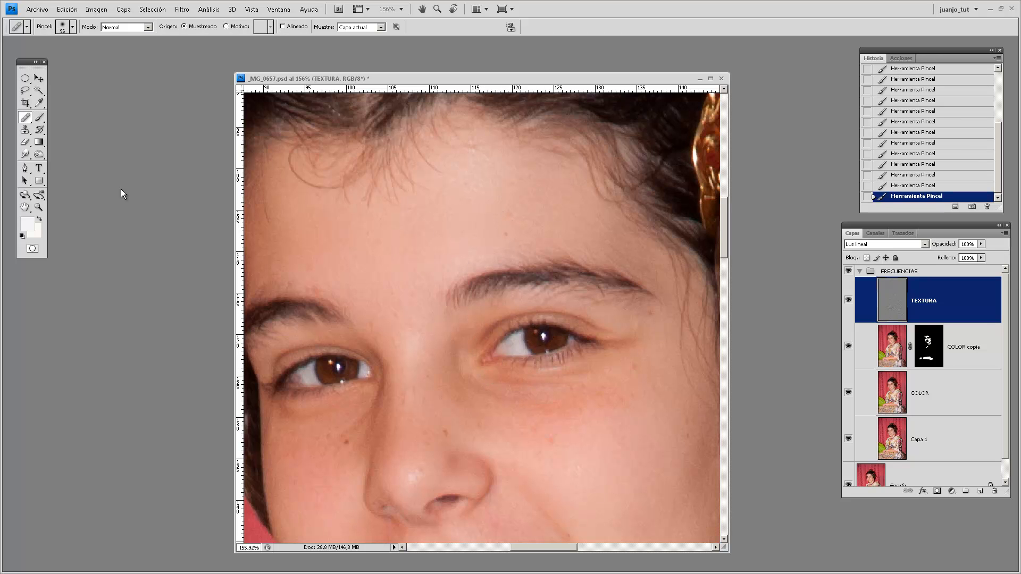
key(bracketleft)
key(bracketleft)
key(bracketleft)
key(bracketleft)
key(bracketleft)
key(bracketleft)
key(bracketleft)
drag(347, 269, 392, 271)
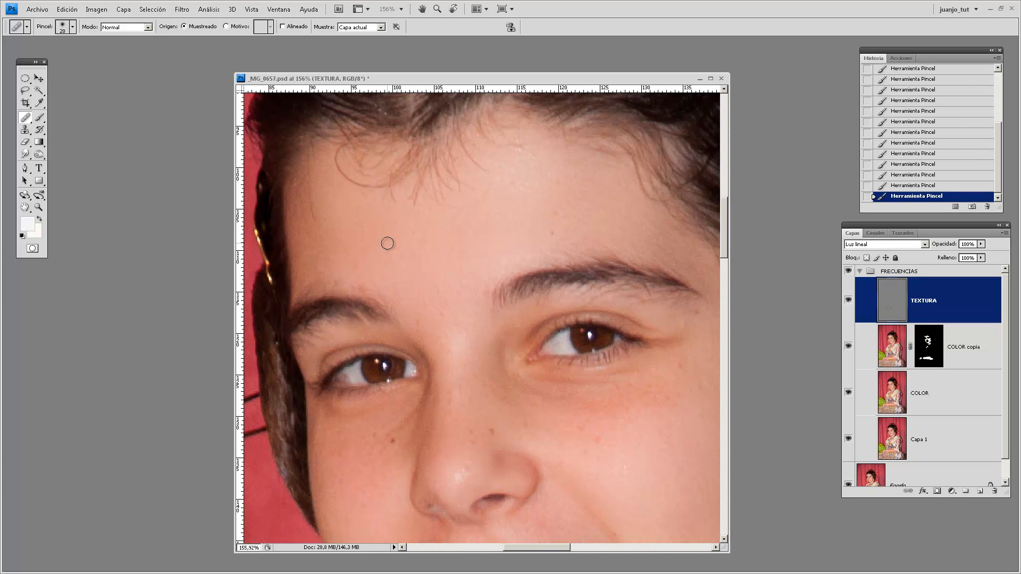
- Heal the small blemishes on the forehead above and between the eyebrows on the TEXTURA layer
click(360, 288)
click(347, 283)
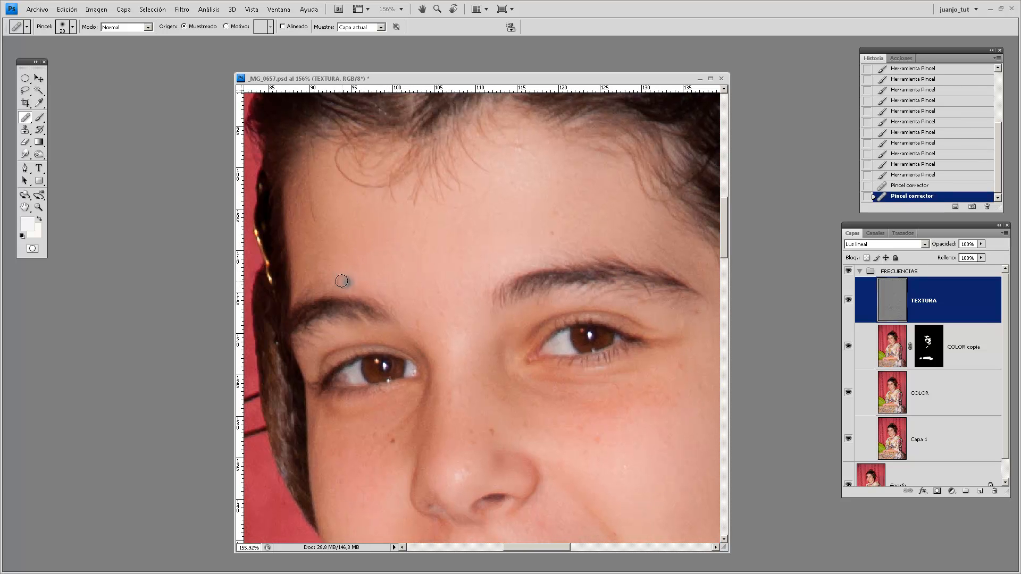
click(389, 277)
click(421, 310)
click(425, 315)
click(431, 304)
click(436, 305)
click(445, 305)
click(448, 311)
click(451, 328)
click(457, 338)
click(455, 293)
click(465, 277)
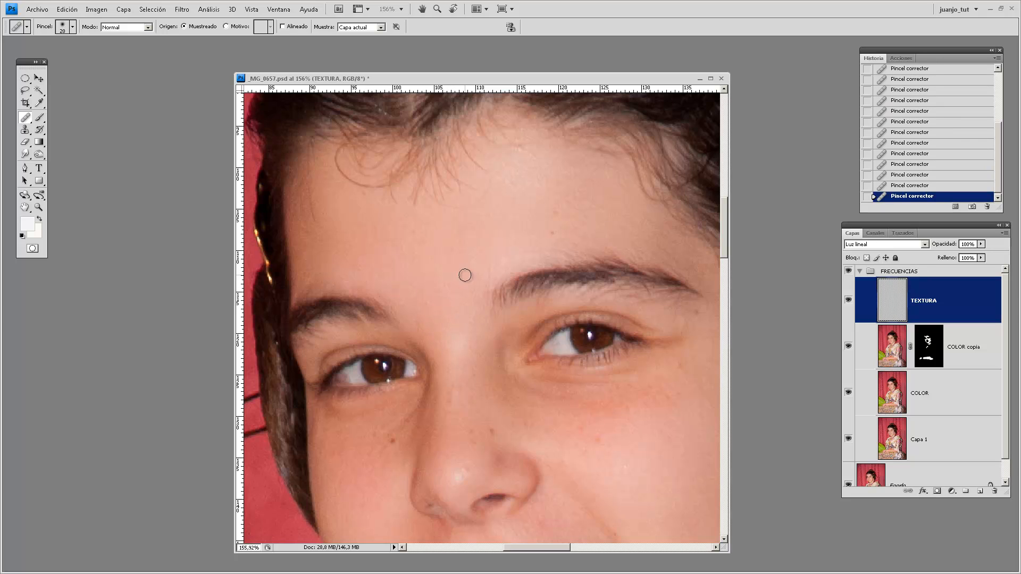
click(492, 261)
- Heal the spots and fine lines around the eye and cheek on the earring side, using a 29 px tip
drag(588, 273, 398, 246)
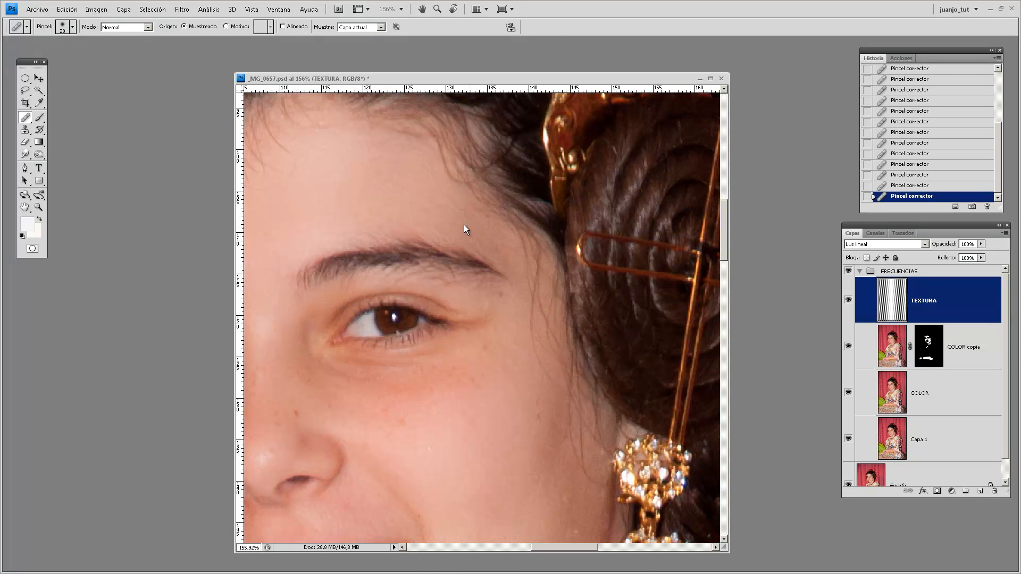
drag(426, 366, 472, 348)
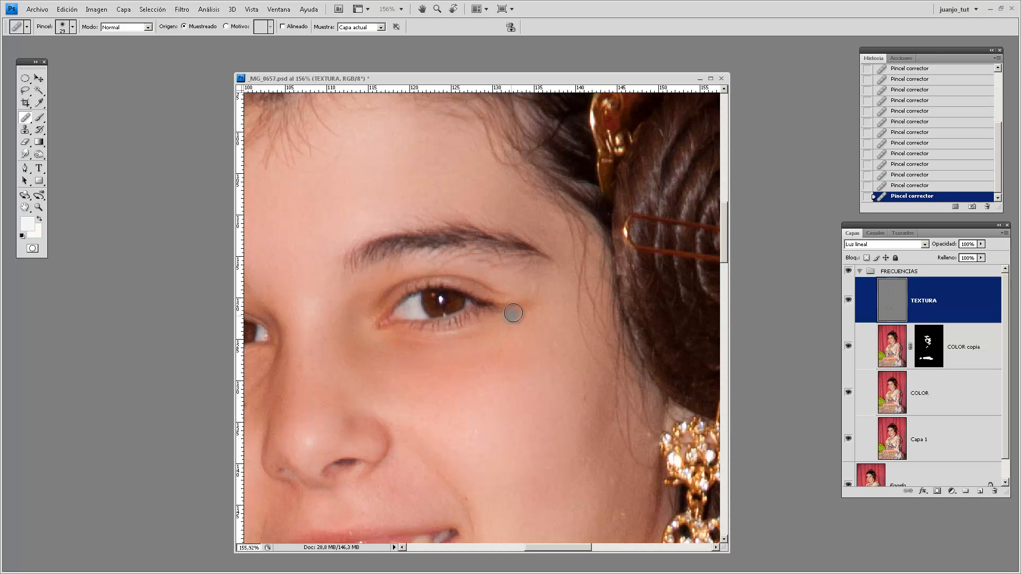
drag(537, 424, 520, 325)
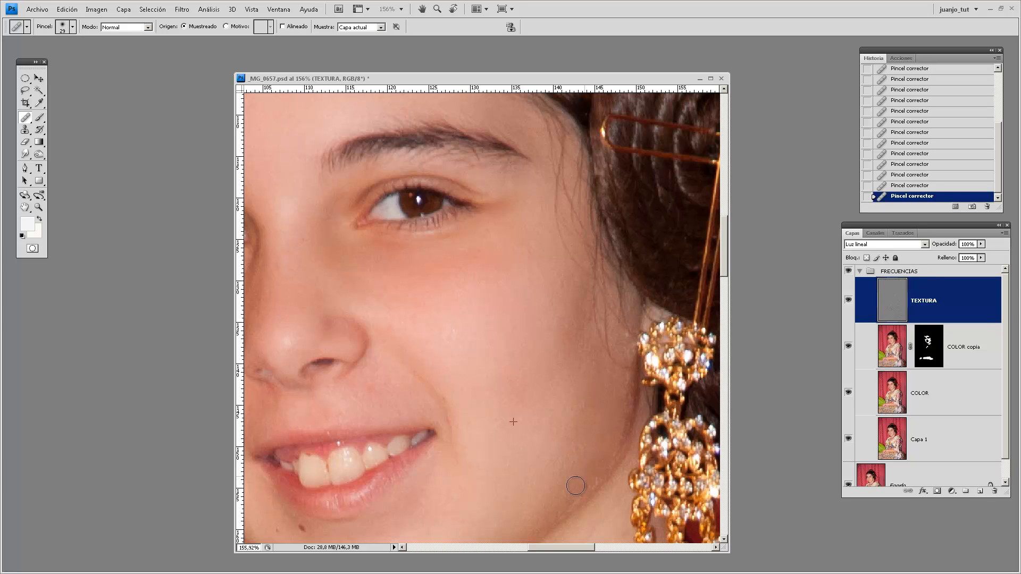
scroll(567, 357, down, 3)
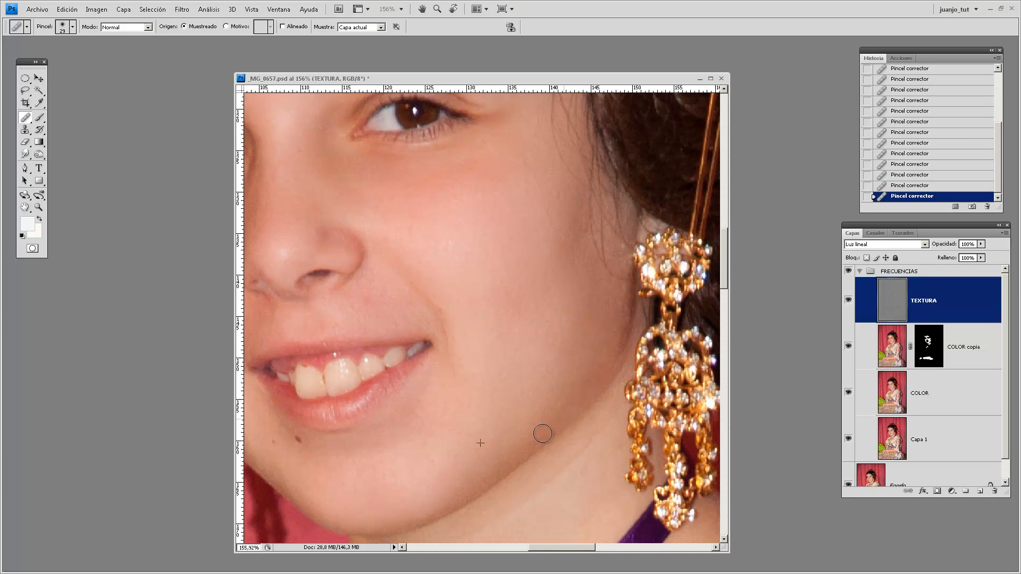
- Reduce the Healing Brush to 23 px and remove the moles and spots below the lower lip and on the chin
key(bracketleft)
drag(404, 355, 636, 348)
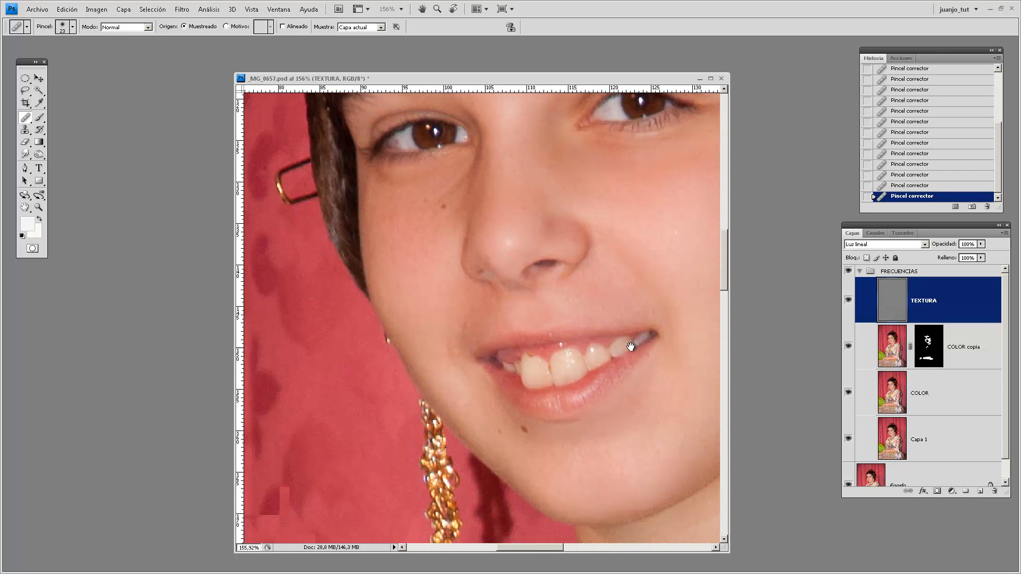
click(519, 426)
alt+click(534, 429)
drag(526, 425, 572, 435)
alt+click(557, 444)
click(496, 431)
click(535, 471)
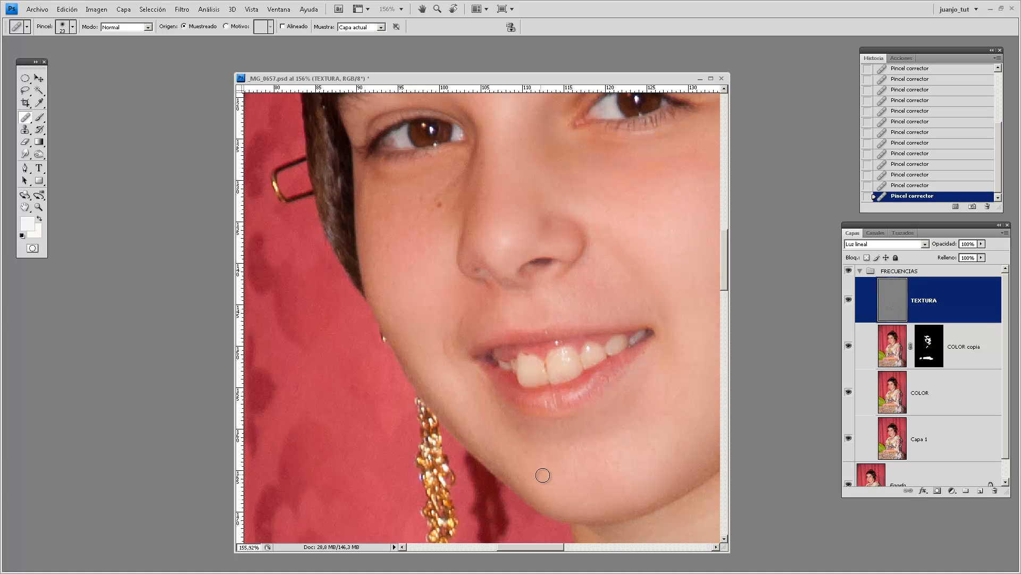
- Heal the mole and spots on the cheek beneath the other eye and view the face at 100%
drag(468, 386, 506, 421)
mouse_move(425, 194)
mouse_down()
mouse_move(468, 167)
mouse_move(452, 210)
mouse_move(470, 122)
mouse_move(471, 148)
mouse_move(456, 167)
mouse_move(409, 179)
mouse_up()
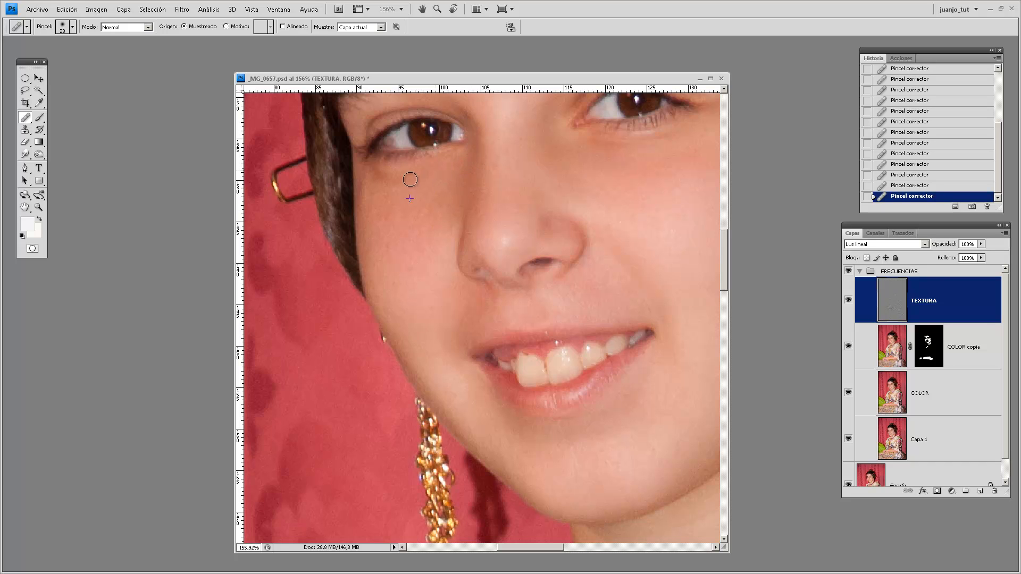
click(419, 249)
click(387, 194)
click(420, 184)
alt+click(584, 348)
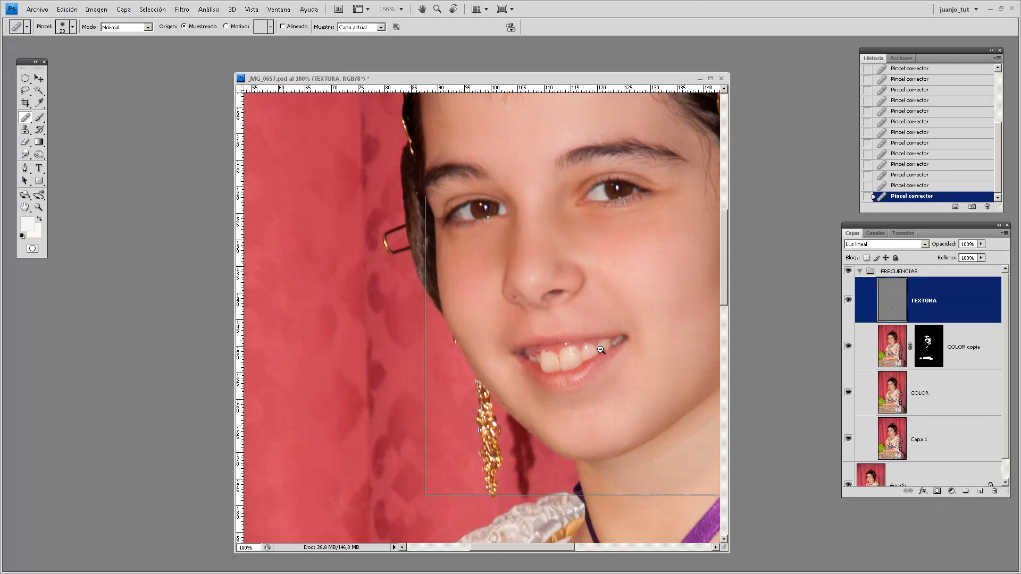
- Collapse the FRECUENCIAS group, compare the portrait with and without it, and merge the group into a single layer
alt+click(612, 367)
alt+click(635, 382)
drag(635, 382, 470, 352)
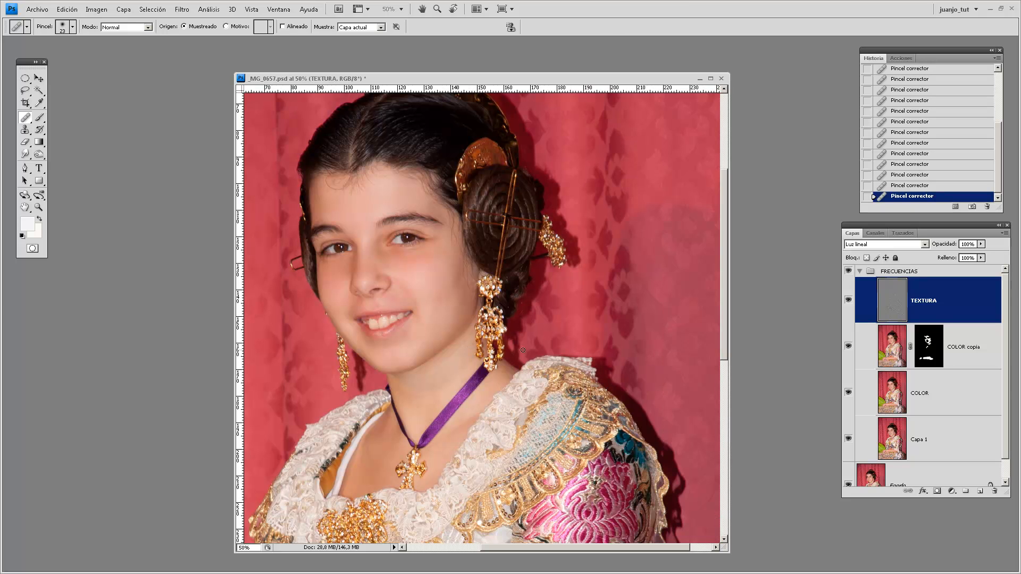
click(860, 271)
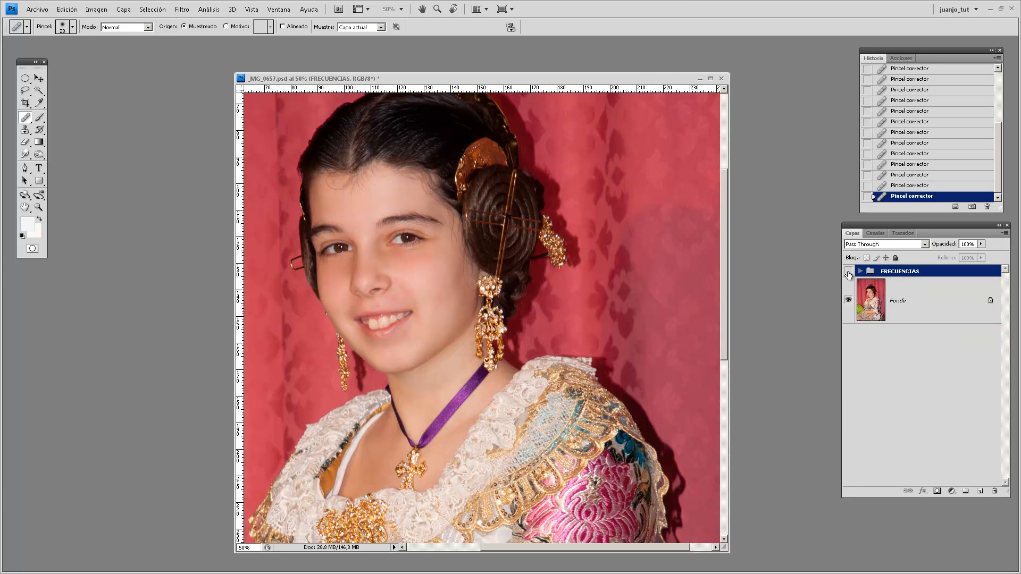
click(849, 272)
click(848, 272)
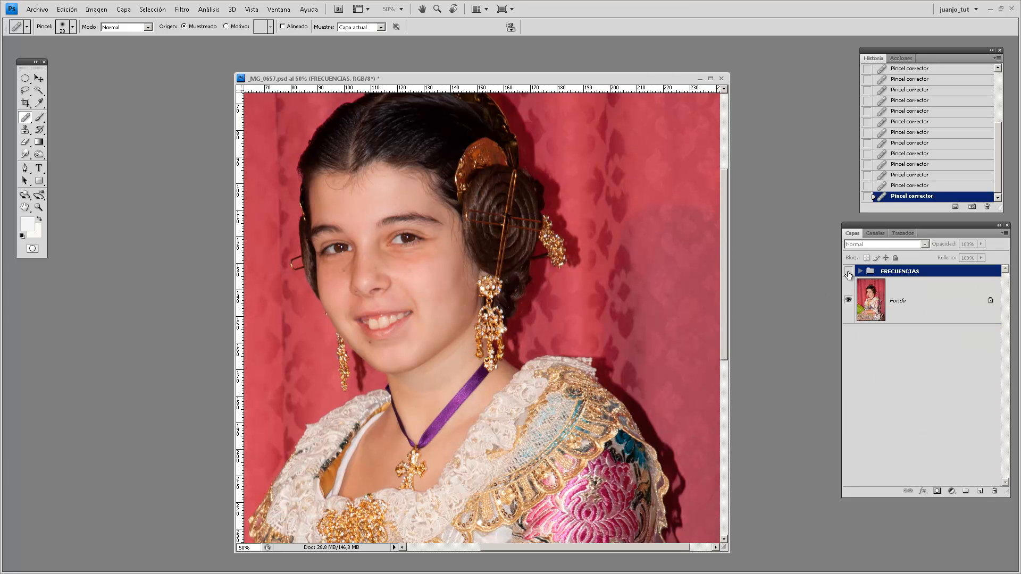
click(848, 272)
drag(487, 458, 579, 362)
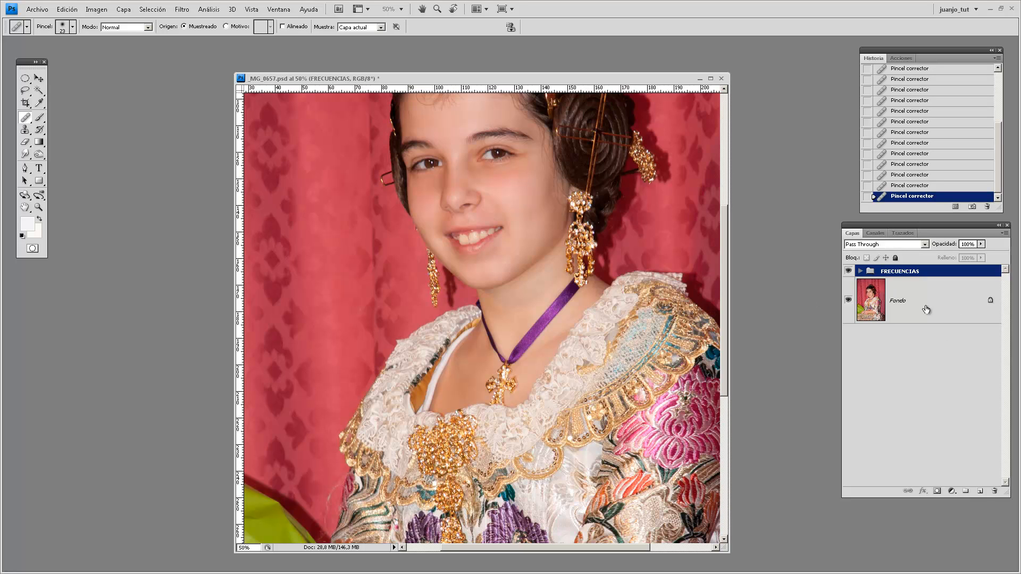
key(ctrl+e)
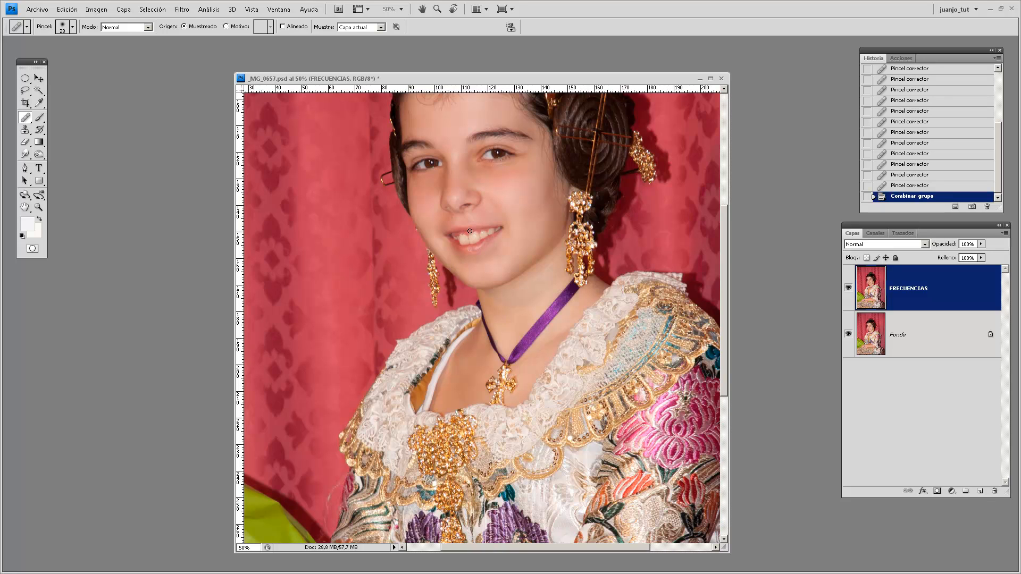
- Open the Color Efex Pro 3.0 Complete filter on the FRECUENCIAS layer and choose the Tonal Contrast effect
click(183, 10)
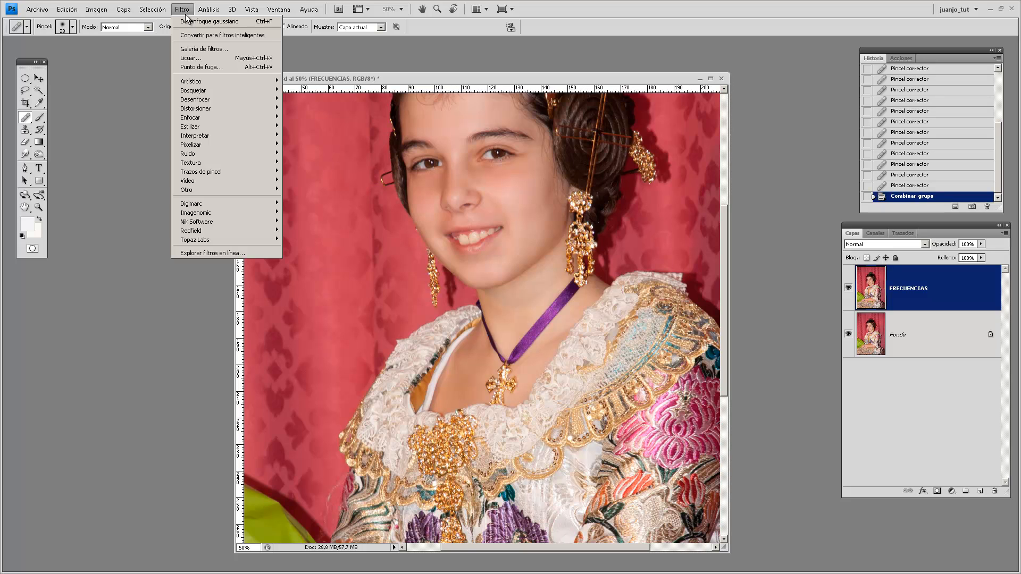
mouse_move(217, 231)
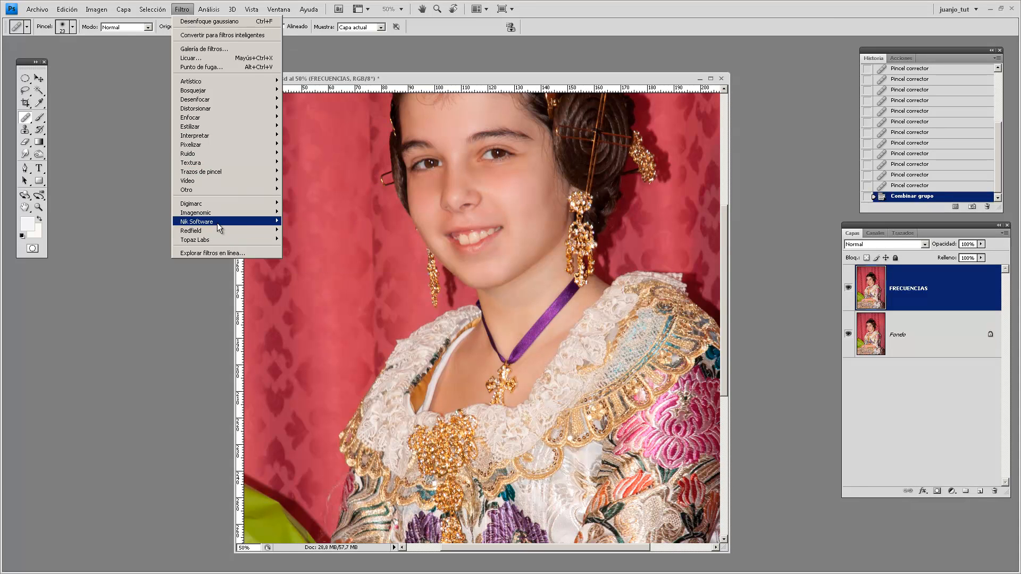
mouse_move(260, 221)
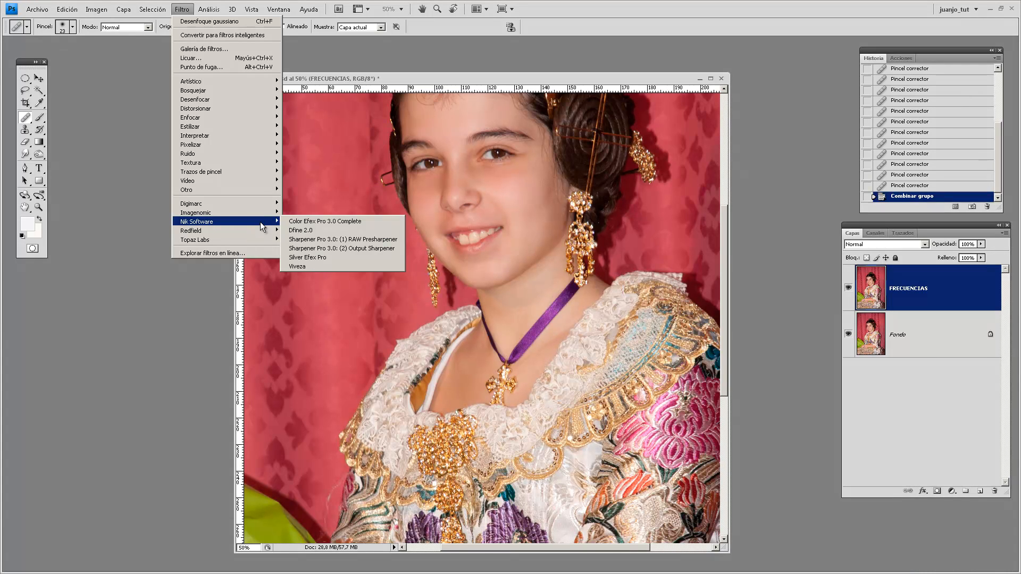
click(340, 224)
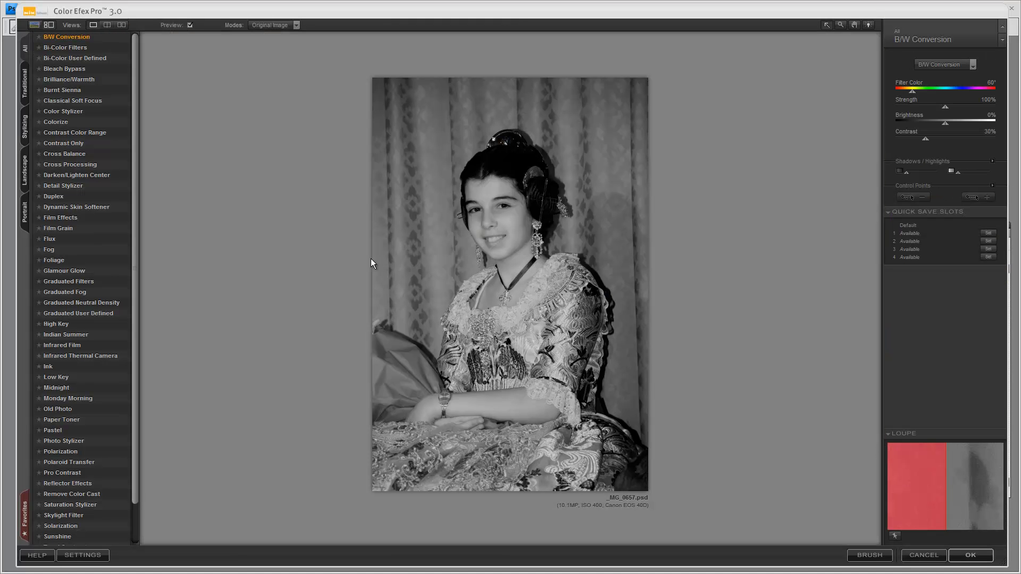
drag(138, 268, 139, 306)
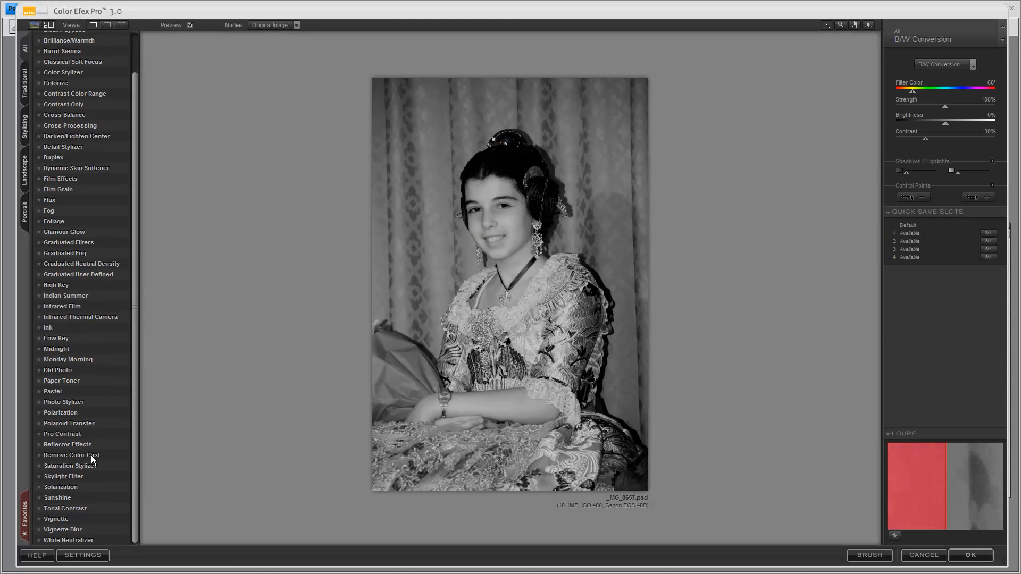
click(75, 510)
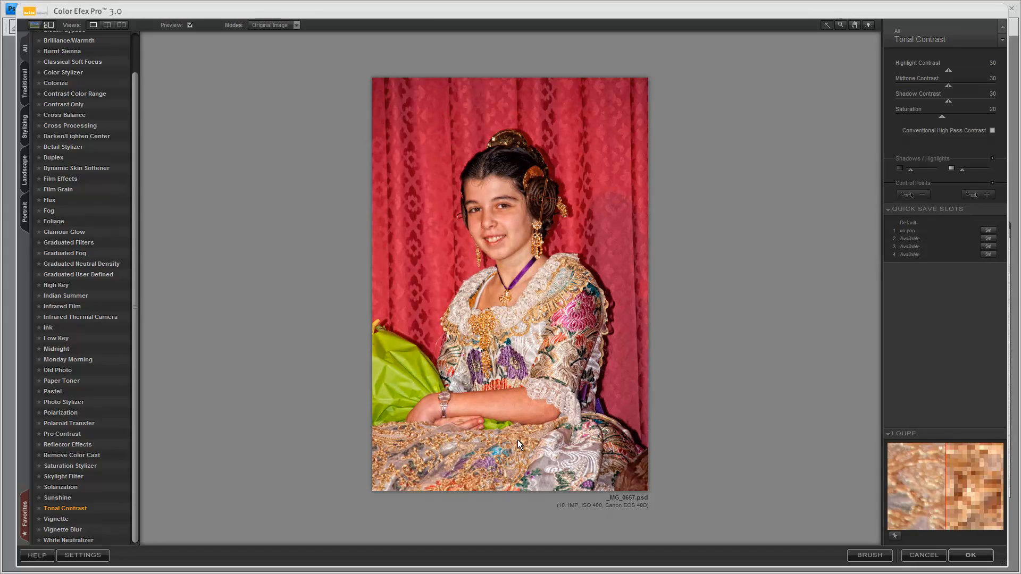
- Examine the Tonal Contrast effect at 100% on the embroidered sleeve and the face, then return to the full image
click(561, 344)
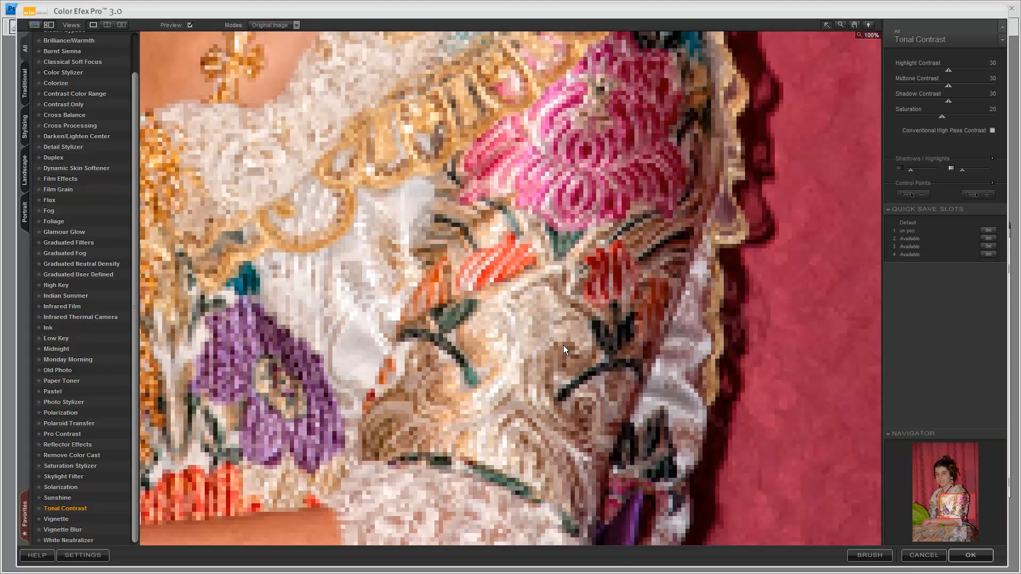
drag(501, 288, 524, 314)
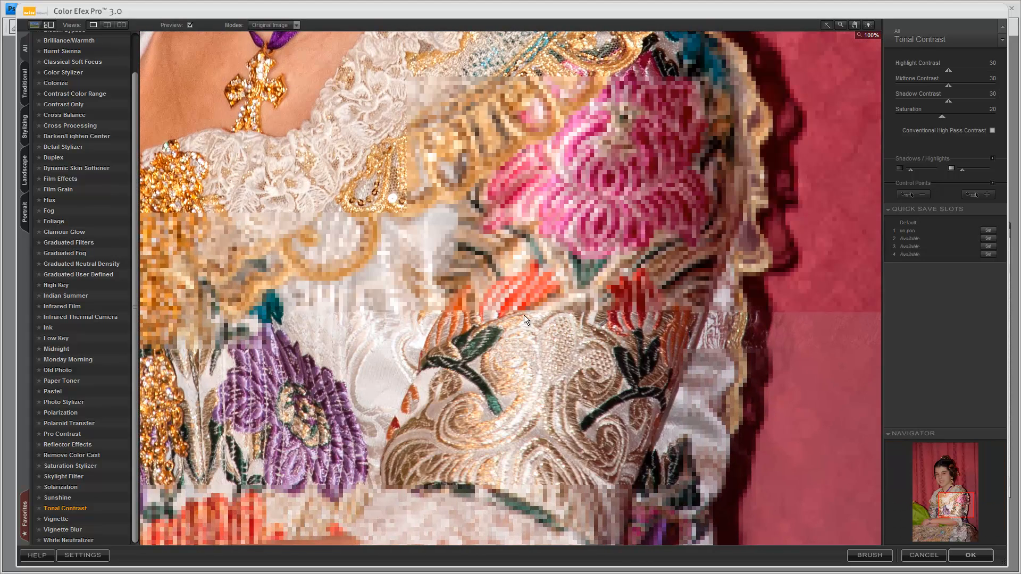
click(524, 315)
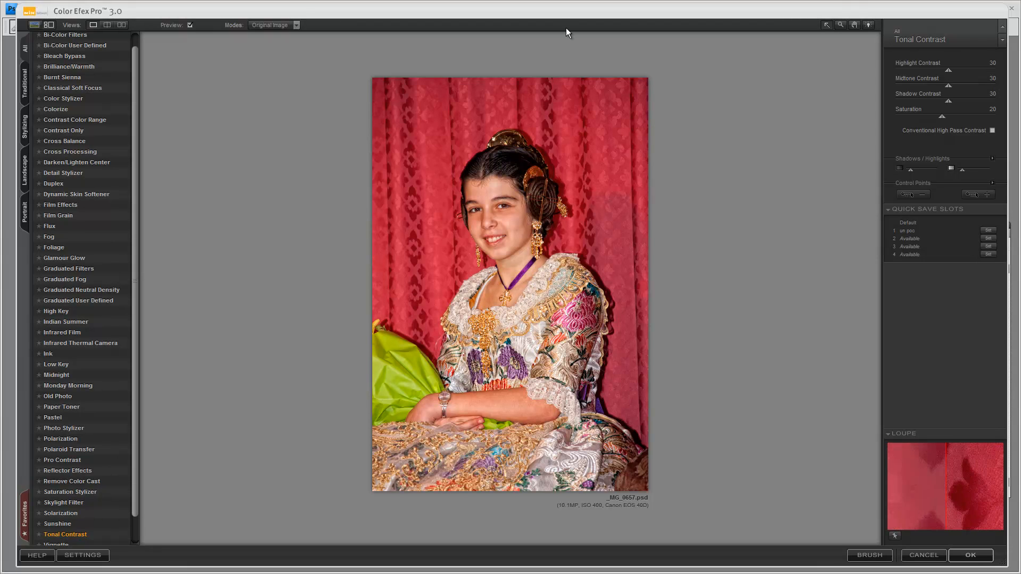
click(559, 350)
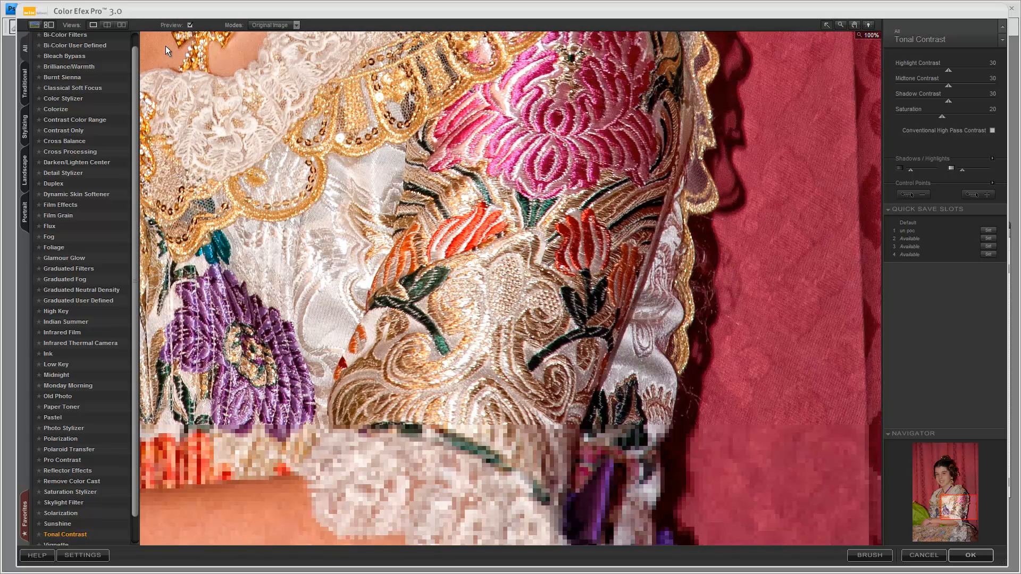
click(191, 25)
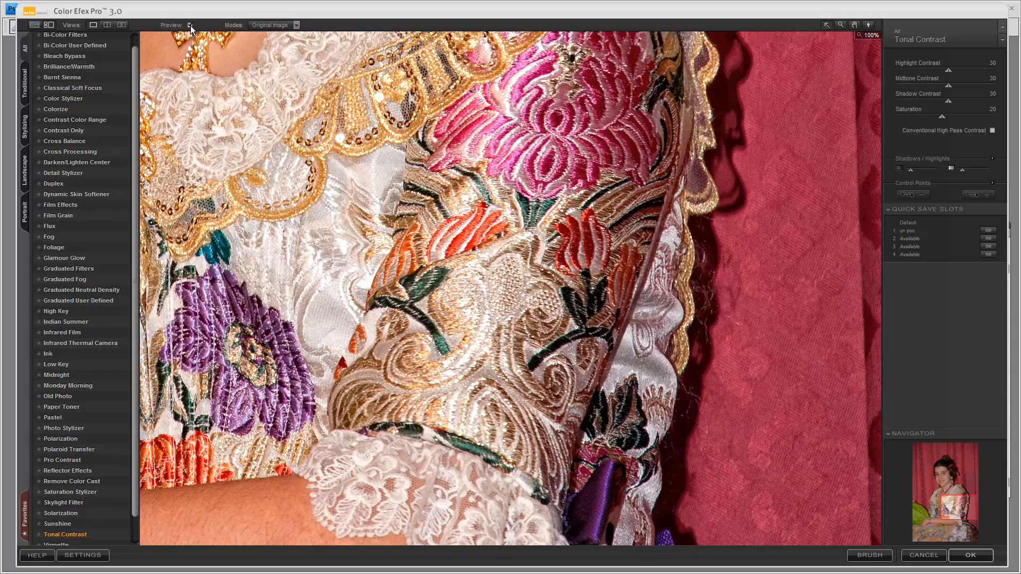
drag(306, 140, 490, 370)
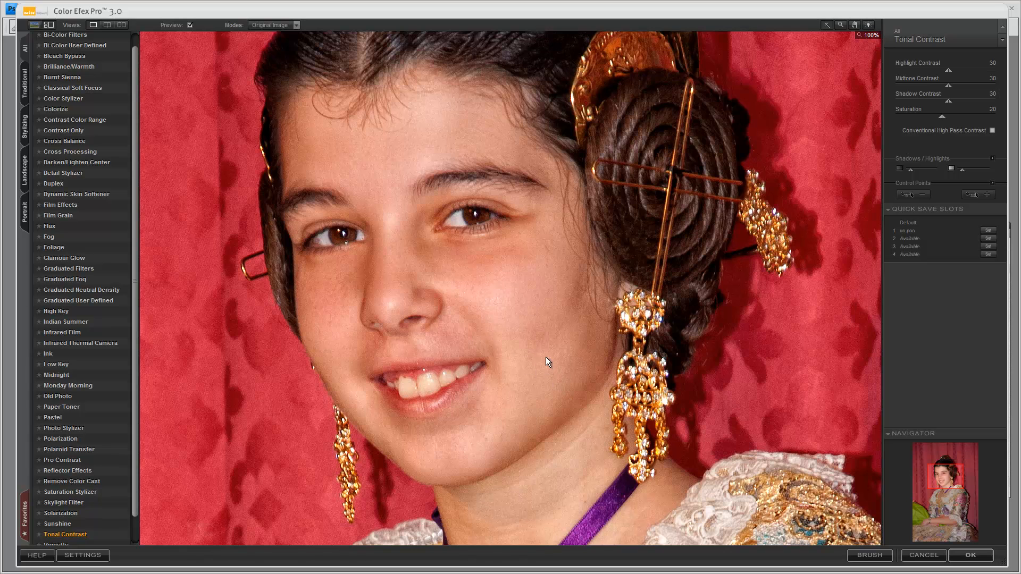
click(510, 327)
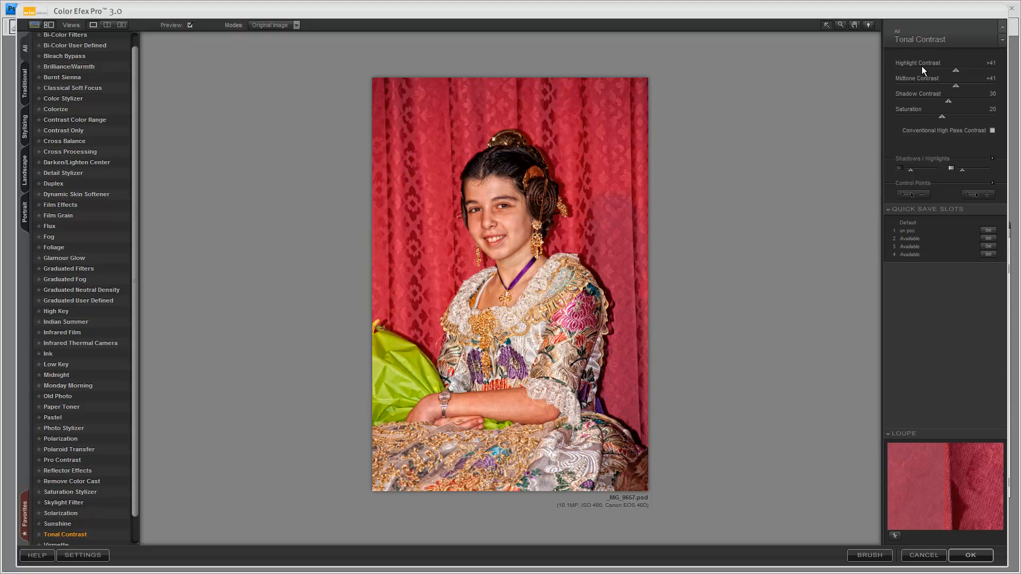
- Set Shadow Contrast to 40 and Saturation to 7, and save the settings in quick save slot 2 as "fallera"
drag(950, 100, 955, 100)
drag(939, 115, 933, 116)
click(988, 239)
text(fallera)
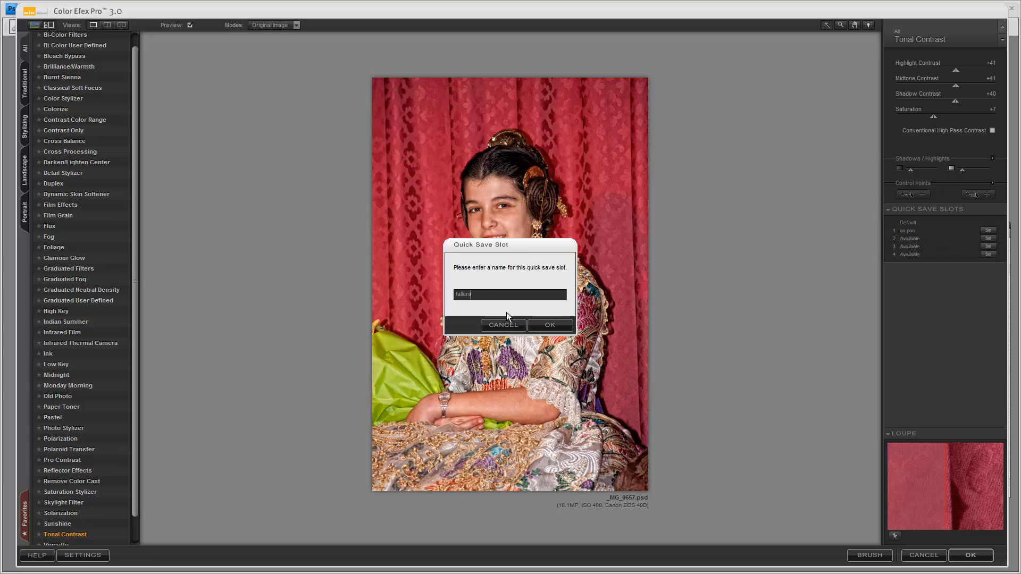
key(Return)
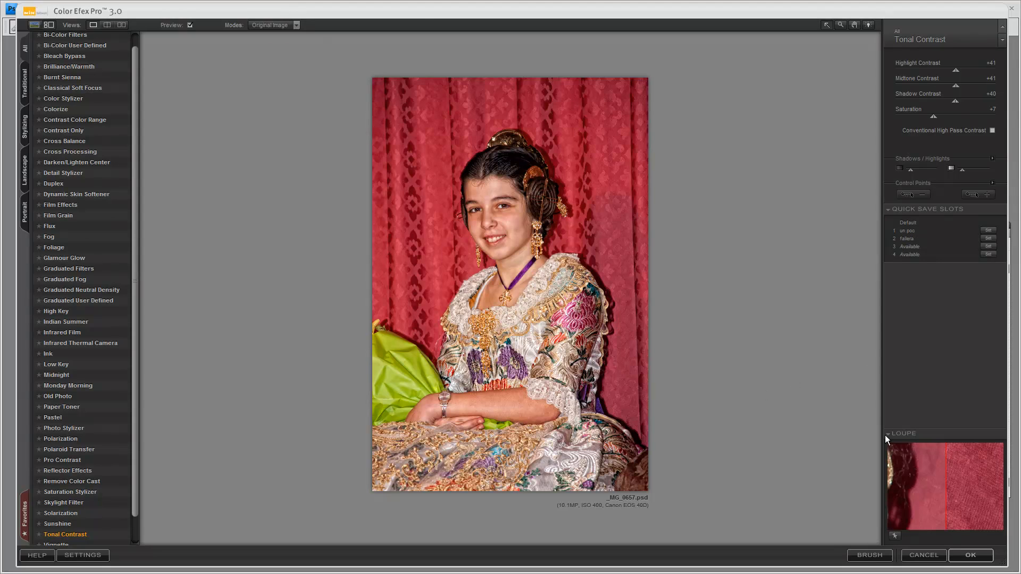
- Apply the Tonal Contrast filter and add a black-filled mask to the resulting layer
click(981, 556)
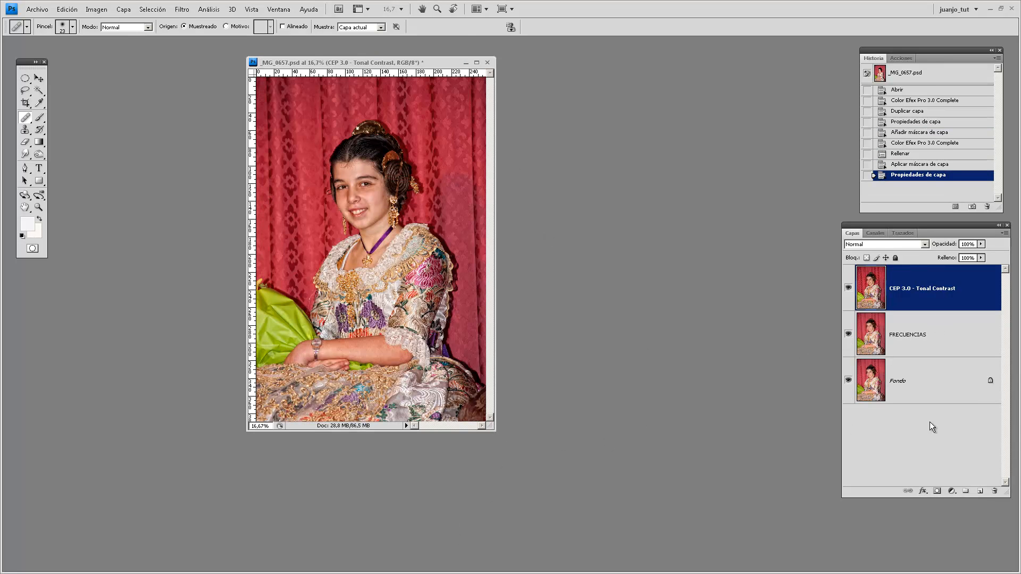
click(938, 491)
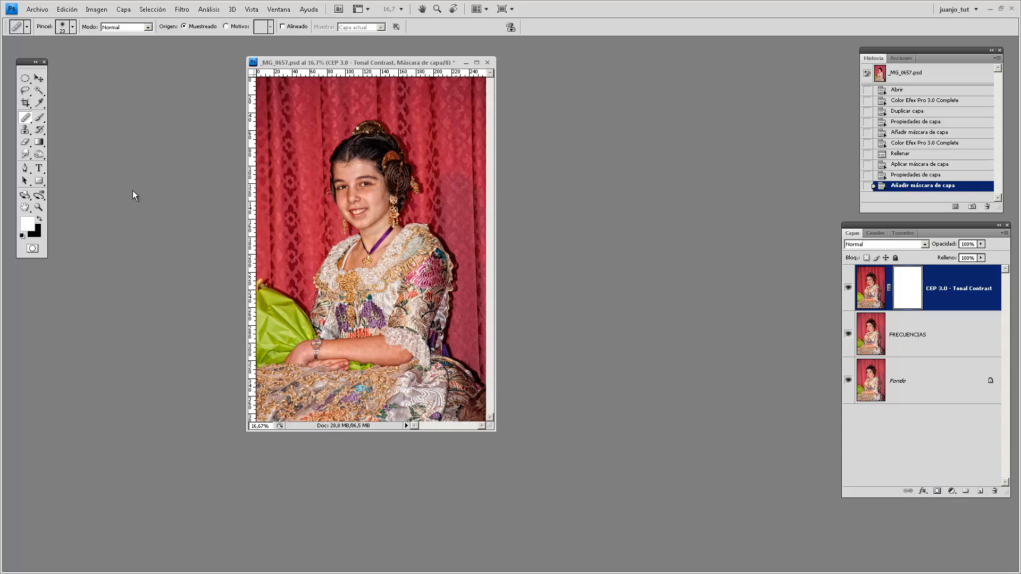
key(ctrl+BackSpace)
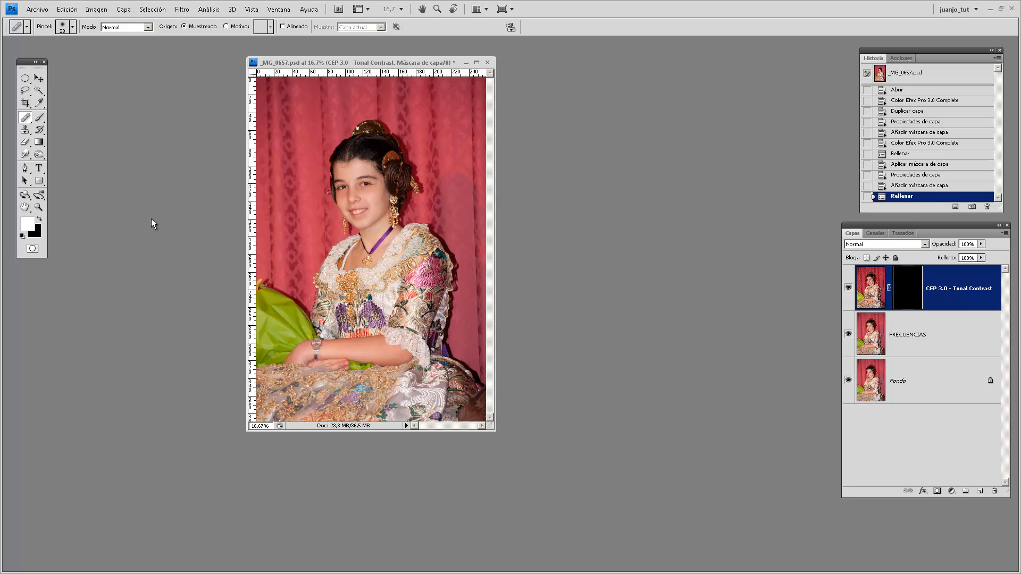
- Paint white with the Brush on the Tonal Contrast mask over the hair comb, side bun and hair ornaments
drag(492, 431, 626, 555)
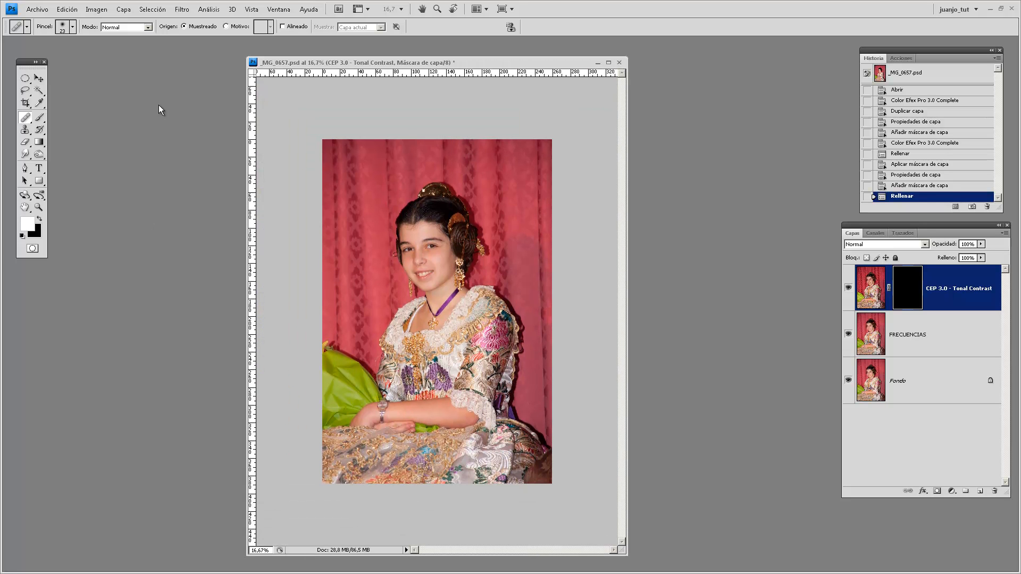
click(39, 118)
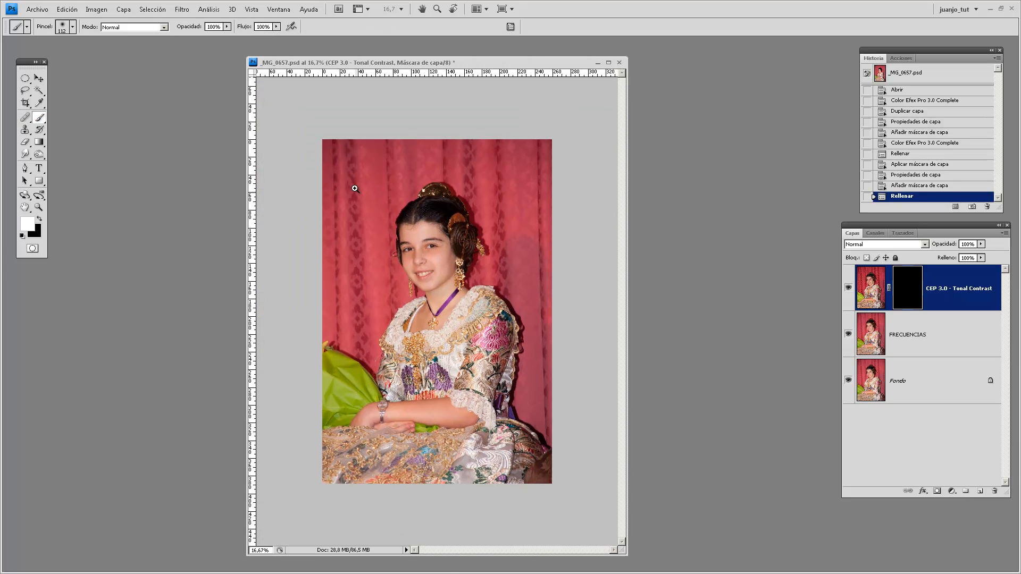
drag(355, 188, 513, 301)
drag(309, 136, 589, 355)
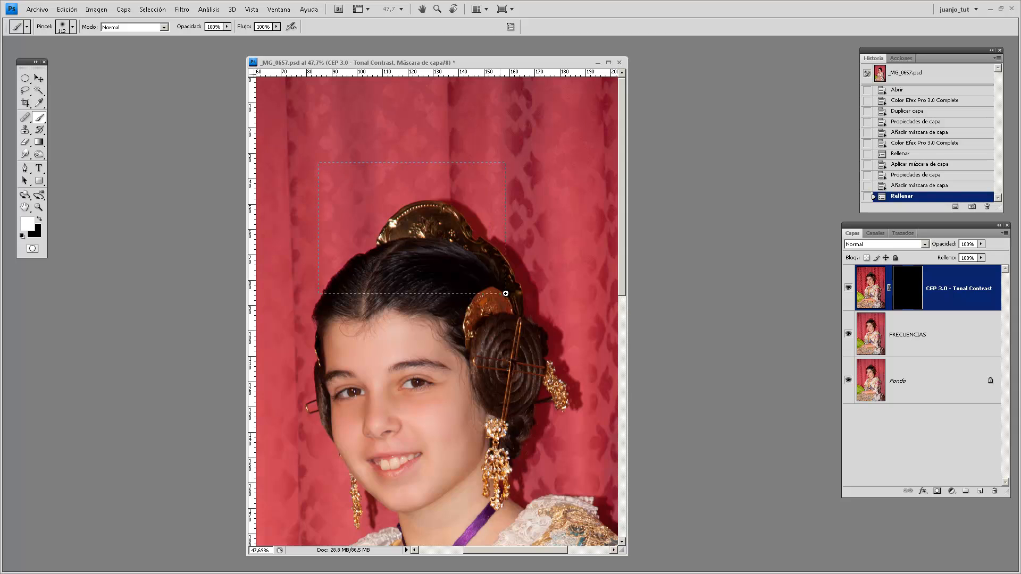
drag(318, 162, 505, 293)
drag(626, 553, 753, 562)
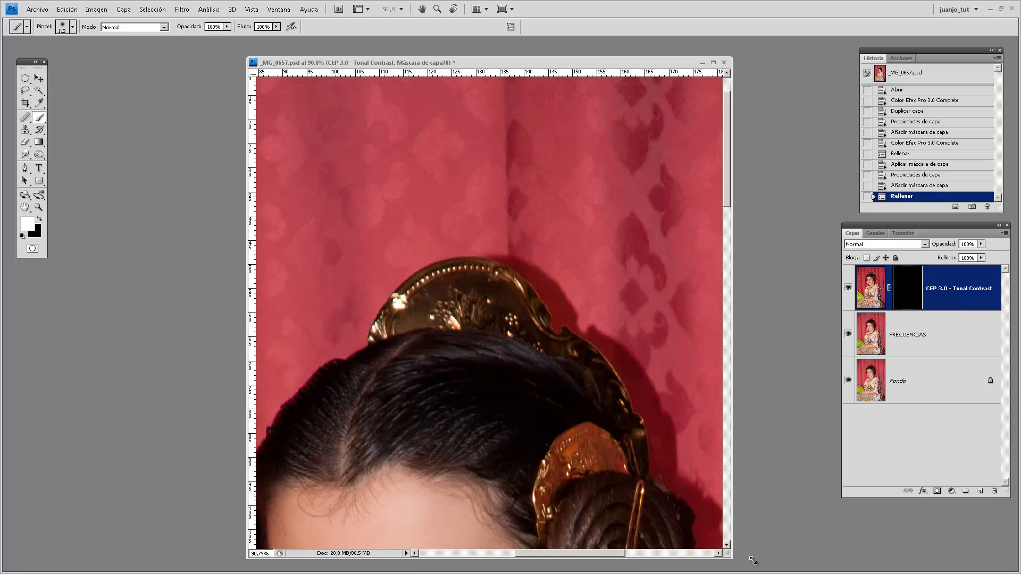
drag(419, 316, 486, 293)
mouse_move(523, 330)
mouse_down()
mouse_move(573, 368)
mouse_move(606, 412)
mouse_move(562, 474)
mouse_move(599, 502)
mouse_move(486, 240)
mouse_up()
drag(466, 256, 447, 252)
drag(515, 359, 494, 224)
drag(503, 165, 482, 289)
mouse_move(500, 234)
mouse_down()
mouse_move(523, 207)
mouse_move(512, 160)
mouse_up()
mouse_move(492, 281)
mouse_down()
mouse_move(490, 214)
mouse_move(464, 253)
mouse_up()
drag(464, 291, 462, 354)
- Paint white on the mask over the embroidered shoulder, the sleeve and its lace cuff
mouse_move(532, 471)
mouse_down()
mouse_move(571, 255)
mouse_move(542, 299)
mouse_move(606, 239)
mouse_move(637, 239)
mouse_move(660, 262)
mouse_move(593, 269)
mouse_move(523, 300)
mouse_move(489, 346)
mouse_move(481, 387)
mouse_move(542, 328)
mouse_move(560, 355)
mouse_move(589, 358)
mouse_move(571, 334)
mouse_move(649, 303)
mouse_up()
drag(642, 353, 502, 263)
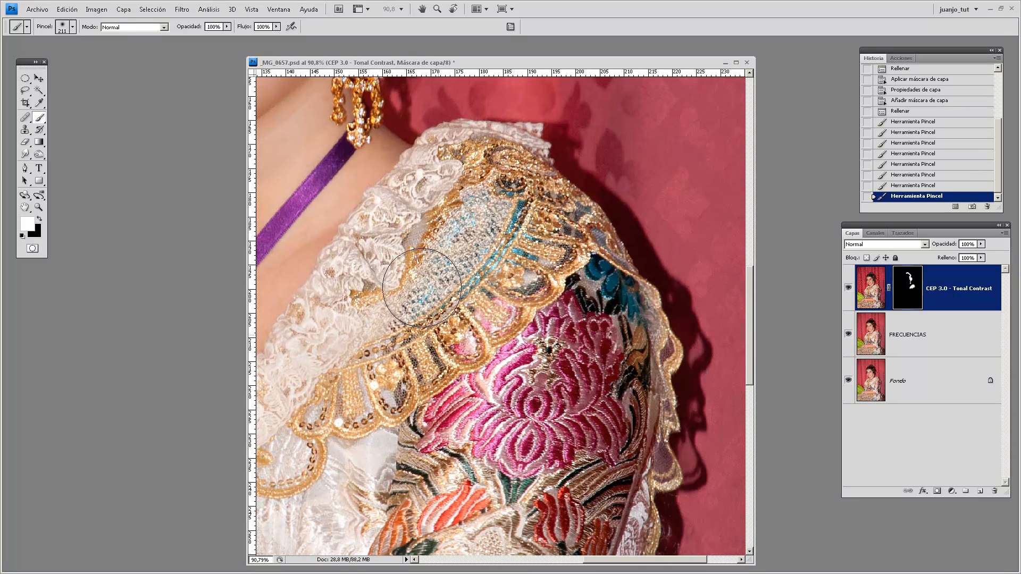
mouse_move(363, 288)
mouse_down()
mouse_move(284, 455)
mouse_move(385, 497)
mouse_move(438, 472)
mouse_move(512, 497)
mouse_up()
drag(521, 311, 512, 90)
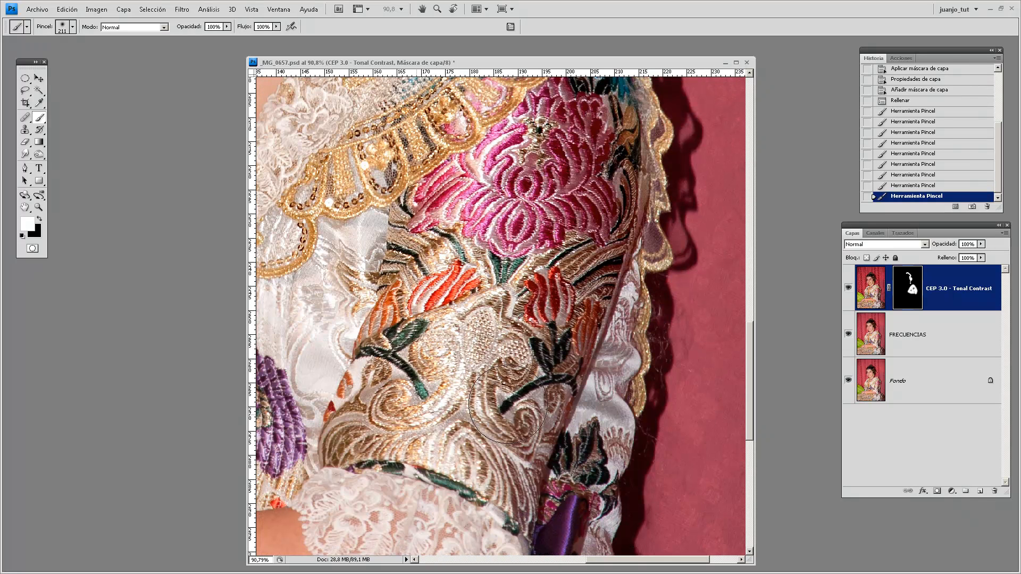
mouse_move(600, 332)
mouse_down()
mouse_move(563, 460)
mouse_move(344, 505)
mouse_move(381, 529)
mouse_move(473, 529)
mouse_up()
drag(466, 433, 444, 299)
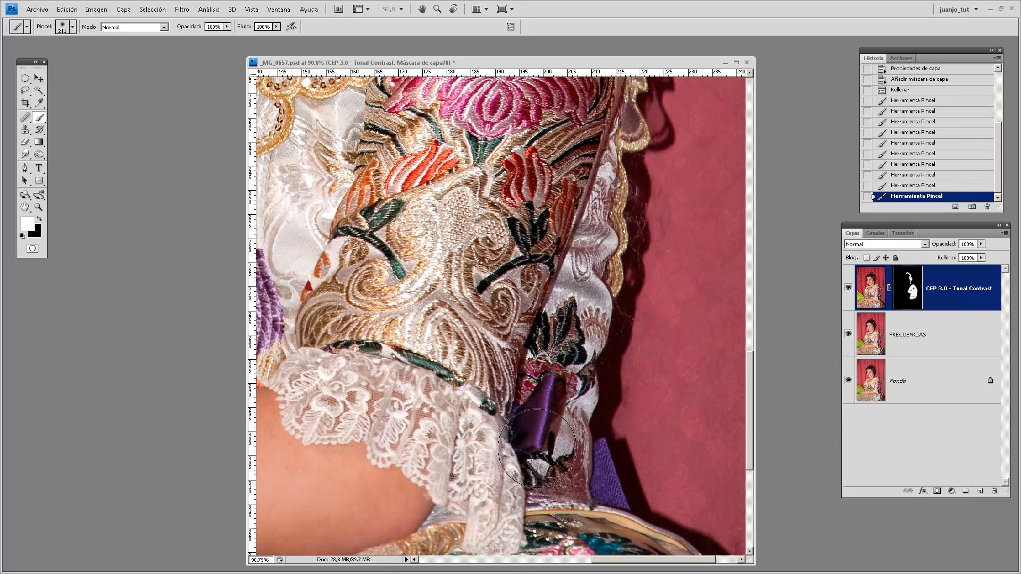
drag(518, 319, 519, 309)
- Paint white on the mask over the embroidered skirt folds below the lace cuff, beside the red curtain
drag(520, 312, 516, 135)
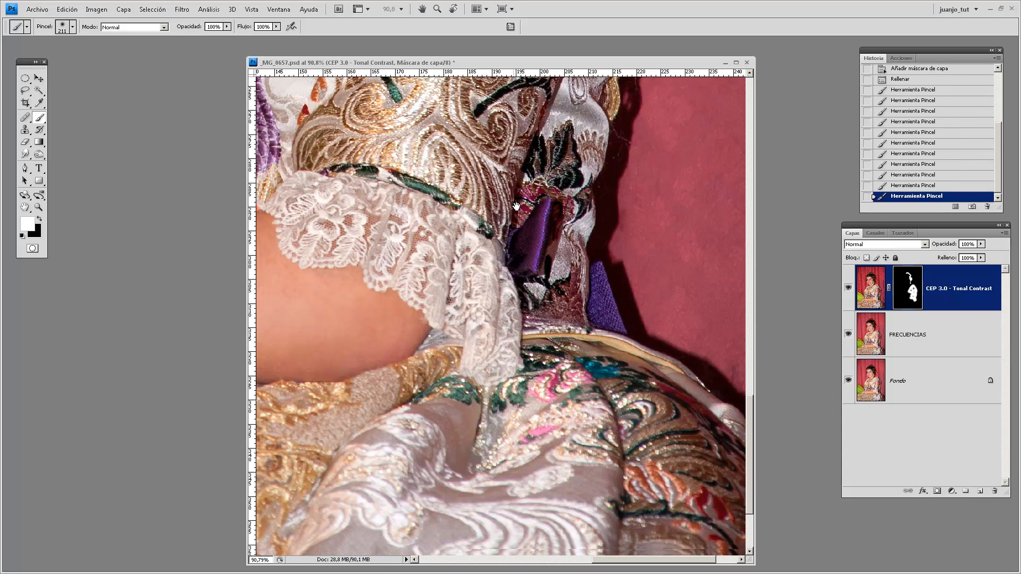
mouse_move(410, 410)
mouse_down()
mouse_move(449, 378)
mouse_move(608, 430)
mouse_move(625, 410)
mouse_move(663, 433)
mouse_up()
mouse_move(695, 497)
mouse_down()
mouse_move(445, 482)
mouse_move(567, 502)
mouse_move(468, 419)
mouse_up()
mouse_move(644, 415)
mouse_down()
mouse_move(635, 452)
mouse_move(587, 492)
mouse_up()
drag(580, 451, 361, 392)
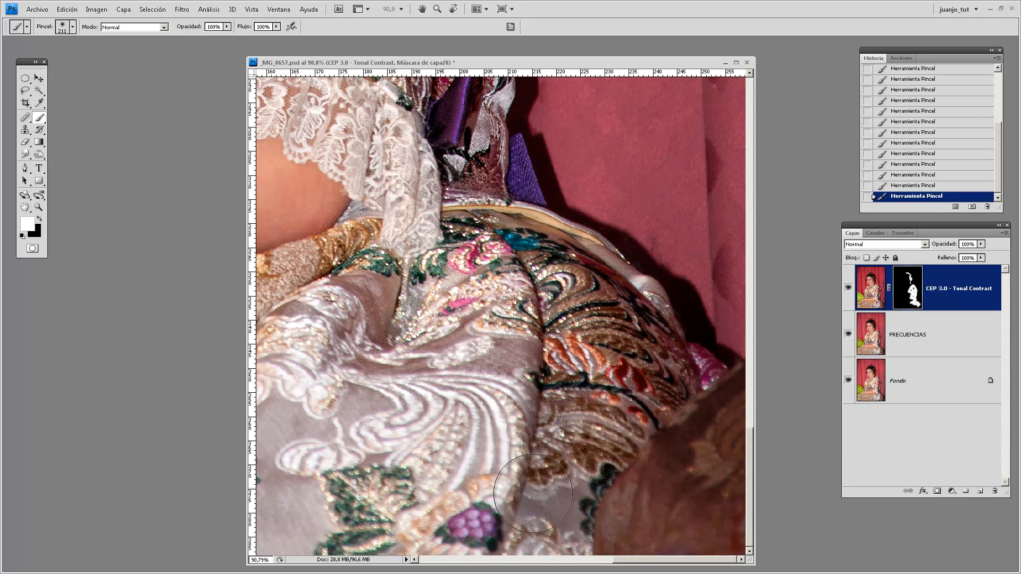
drag(468, 514, 445, 461)
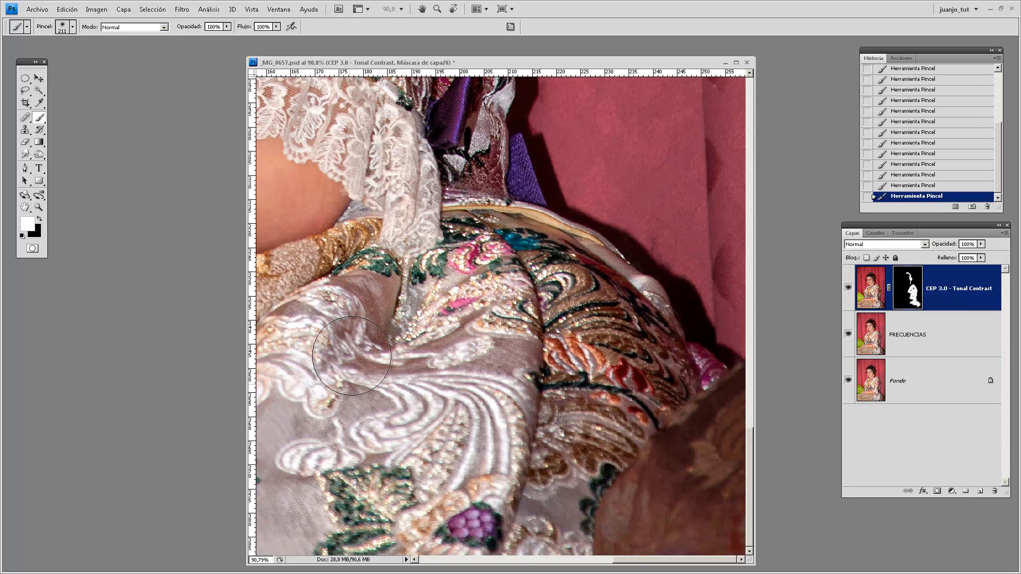
- Paint white on the mask over the gold-embroidered skirt front beneath the forearm and hands
mouse_move(307, 416)
mouse_down()
mouse_move(289, 514)
mouse_move(523, 448)
mouse_up()
mouse_move(410, 306)
mouse_down()
mouse_move(341, 343)
mouse_move(431, 363)
mouse_move(298, 410)
mouse_move(420, 386)
mouse_move(519, 392)
mouse_move(310, 484)
mouse_move(483, 465)
mouse_up()
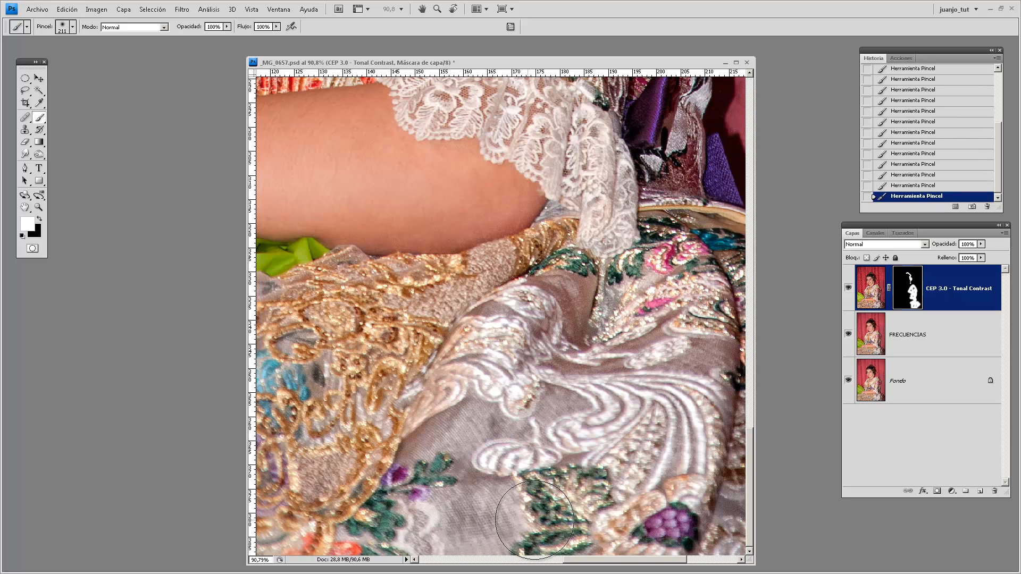
drag(310, 451, 597, 450)
mouse_move(609, 516)
mouse_down()
mouse_move(517, 524)
mouse_move(578, 462)
mouse_move(535, 362)
mouse_move(598, 317)
mouse_move(410, 332)
mouse_move(314, 311)
mouse_move(414, 357)
mouse_move(364, 398)
mouse_move(472, 464)
mouse_move(388, 481)
mouse_move(539, 489)
mouse_move(320, 524)
mouse_move(515, 505)
mouse_move(585, 473)
mouse_move(537, 431)
mouse_move(617, 362)
mouse_move(594, 320)
mouse_move(414, 303)
mouse_move(330, 383)
mouse_move(366, 468)
mouse_move(478, 495)
mouse_move(254, 534)
mouse_up()
drag(472, 492, 548, 485)
mouse_move(331, 307)
mouse_down()
mouse_move(301, 322)
mouse_move(291, 419)
mouse_move(458, 375)
mouse_up()
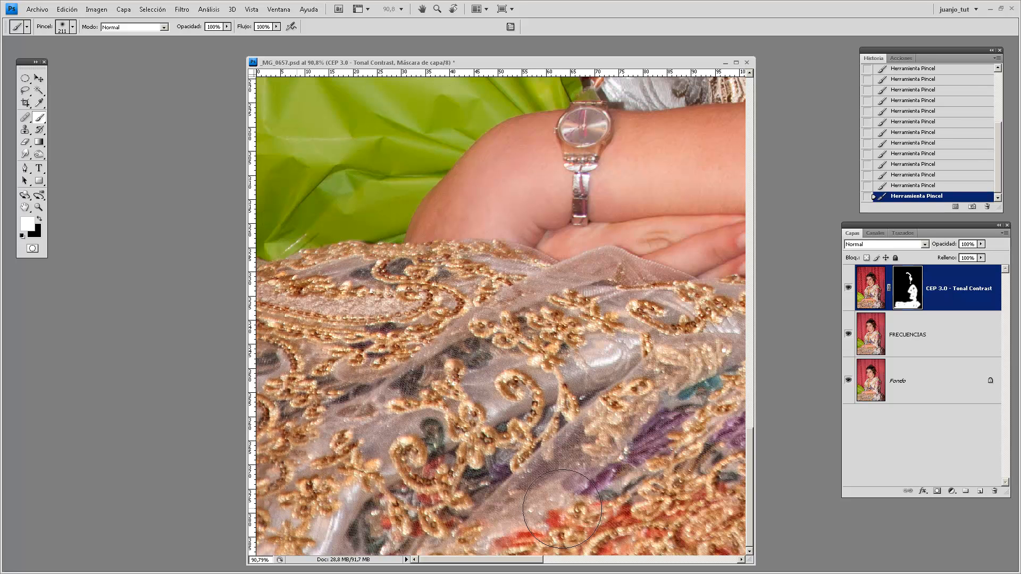
- Paint white on the mask over the rest of the gold-embroidered skirt, the wristwatch and the purple-flowered bodice
drag(524, 404, 339, 524)
drag(403, 295, 382, 295)
mouse_move(394, 330)
mouse_down()
mouse_move(396, 291)
mouse_move(426, 338)
mouse_move(359, 478)
mouse_up()
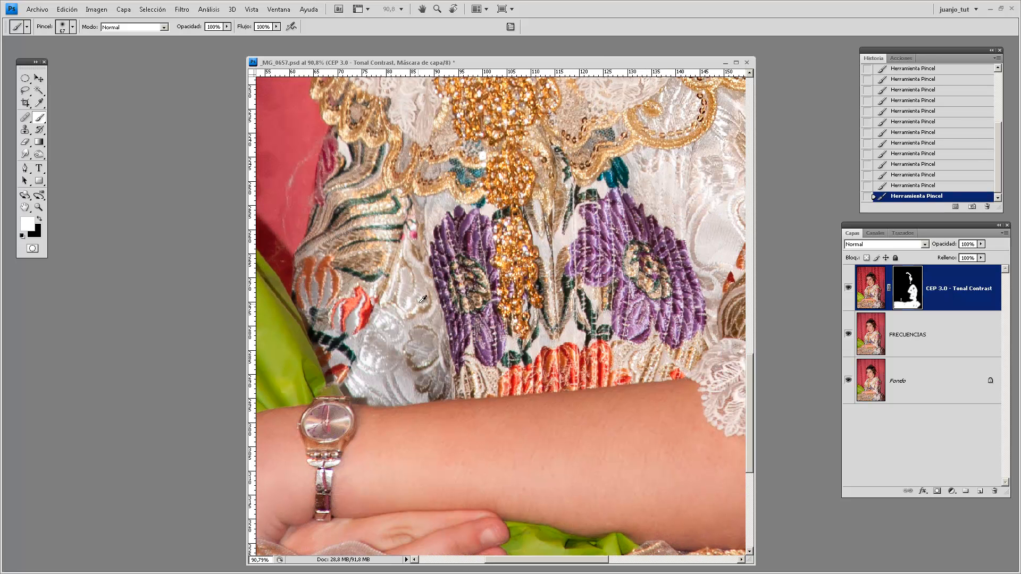
mouse_move(436, 306)
mouse_down()
mouse_move(445, 307)
mouse_move(358, 289)
mouse_move(355, 321)
mouse_move(359, 332)
mouse_move(412, 352)
mouse_move(611, 340)
mouse_move(579, 271)
mouse_move(389, 186)
mouse_move(407, 178)
mouse_move(577, 243)
mouse_up()
mouse_move(622, 256)
mouse_down()
mouse_move(456, 279)
mouse_move(630, 253)
mouse_move(526, 175)
mouse_move(568, 176)
mouse_move(680, 274)
mouse_up()
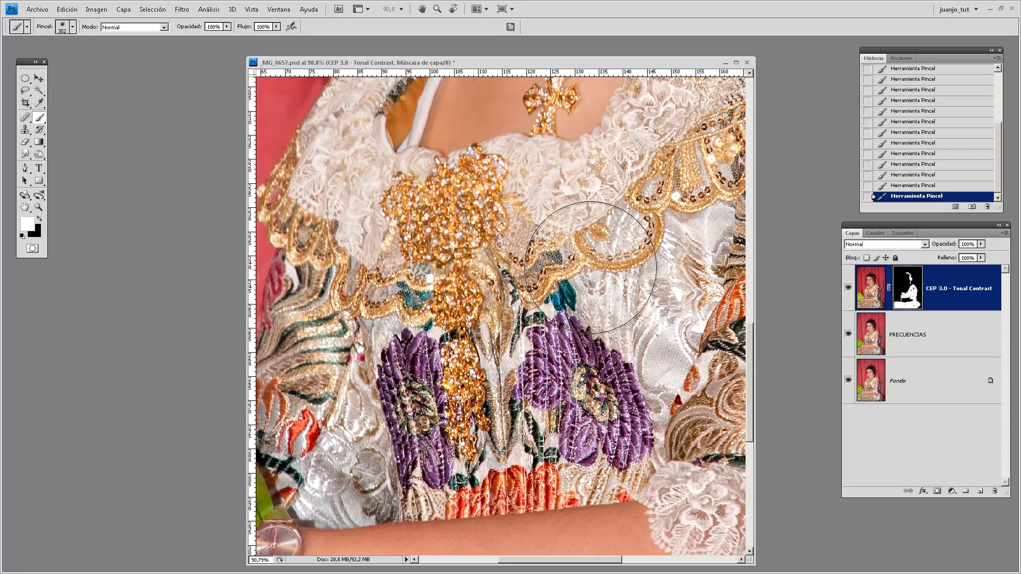
- Paint white on the mask over the lace collar and gold trim around the brooch
mouse_move(546, 246)
mouse_down()
mouse_move(555, 261)
mouse_move(523, 254)
mouse_up()
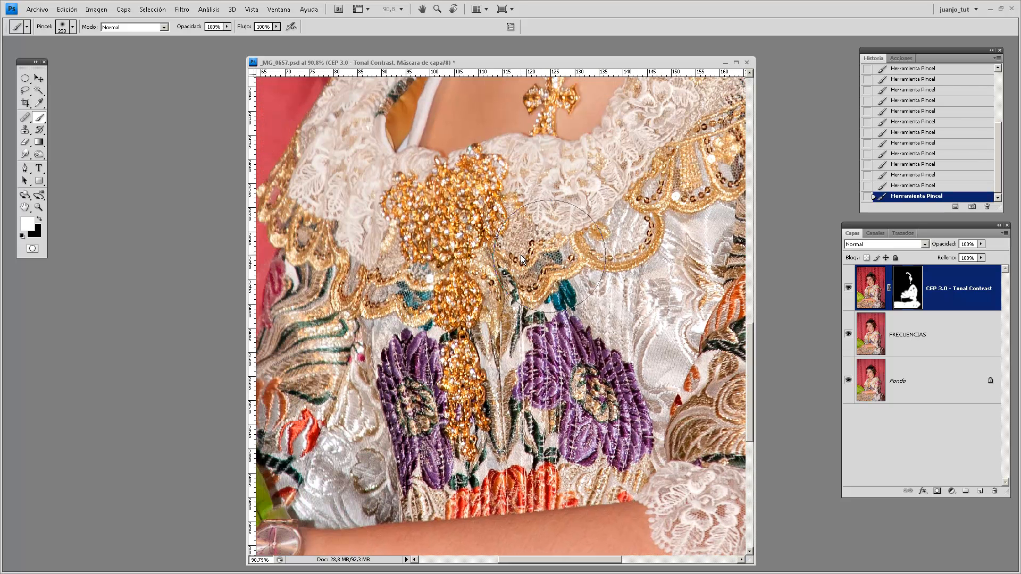
drag(513, 184, 536, 186)
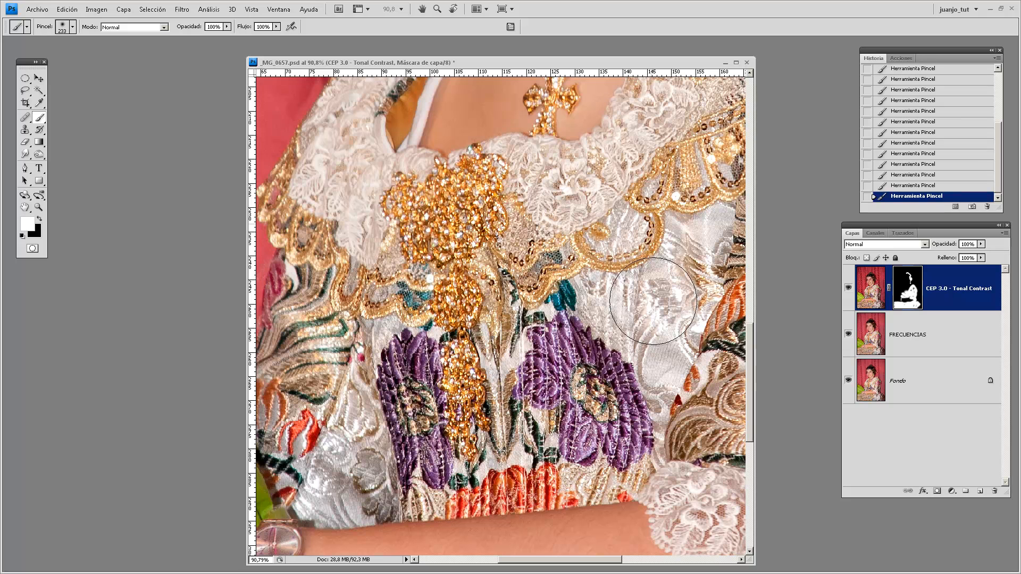
drag(321, 334, 327, 382)
mouse_move(362, 232)
mouse_down()
mouse_move(394, 367)
mouse_move(354, 344)
mouse_up()
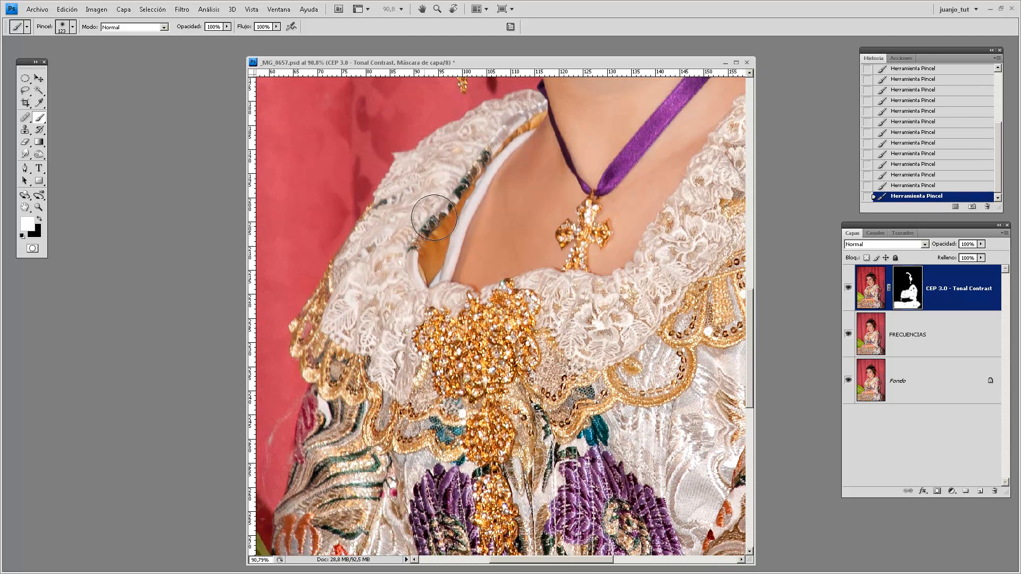
- Paint white on the mask along the collar's inner edge and over the gold cross pendant, using progressively smaller brushes
mouse_move(494, 128)
mouse_down()
mouse_move(403, 213)
mouse_move(400, 246)
mouse_move(415, 268)
mouse_move(397, 291)
mouse_move(368, 290)
mouse_move(334, 330)
mouse_move(368, 350)
mouse_move(393, 308)
mouse_move(360, 399)
mouse_move(378, 430)
mouse_move(408, 263)
mouse_move(430, 292)
mouse_up()
key(bracketleft)
key(bracketleft)
key(bracketleft)
key(bracketleft)
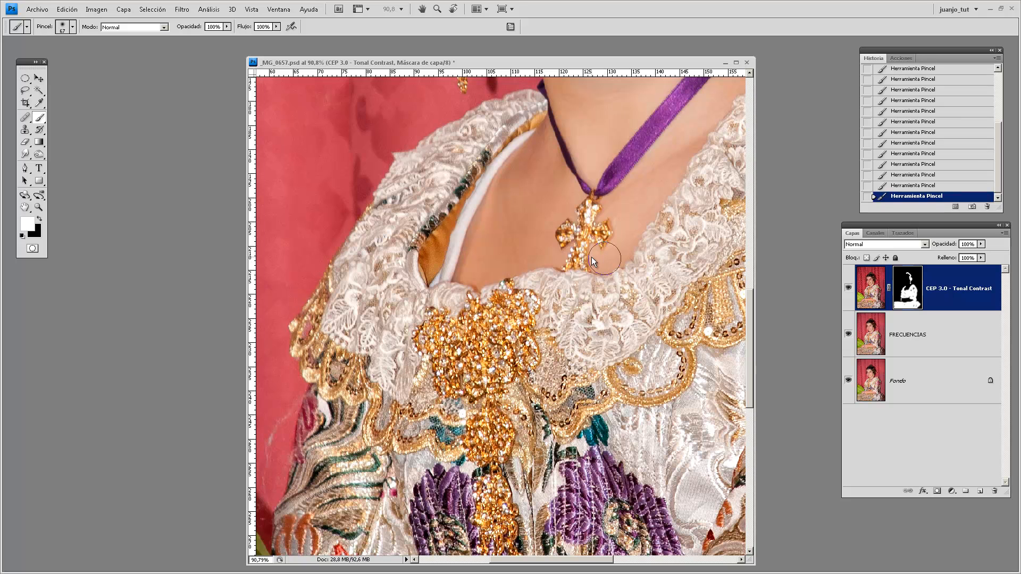
mouse_move(579, 260)
mouse_down()
mouse_move(576, 229)
mouse_move(602, 235)
mouse_up()
drag(630, 174, 555, 351)
- Paint white on the mask over the small dangling earring against the curtain and the purple neck ribbon
key(bracketleft)
key(bracketleft)
key(bracketleft)
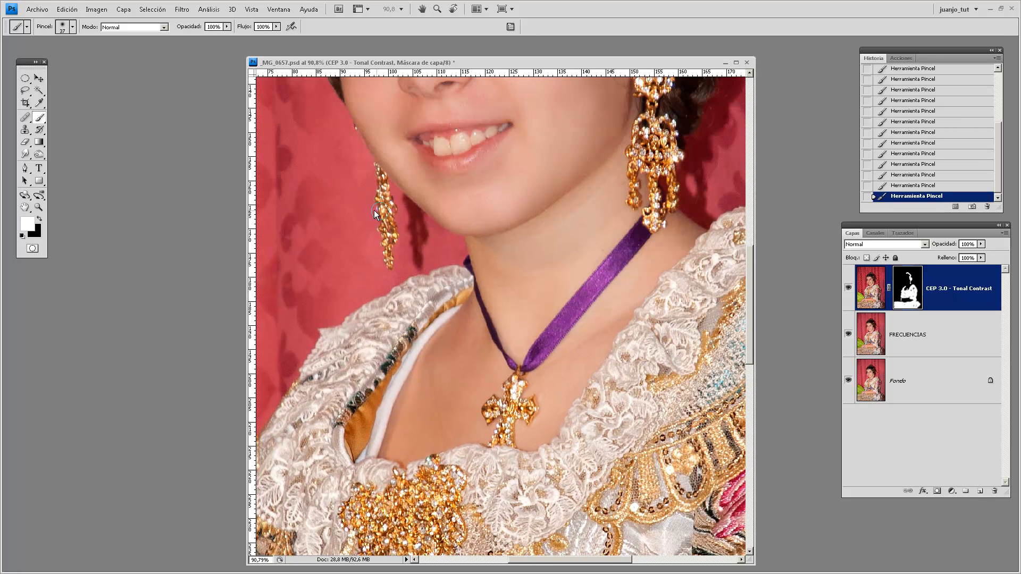
drag(386, 186, 389, 249)
key(bracketright)
drag(534, 353, 640, 233)
drag(603, 284, 525, 370)
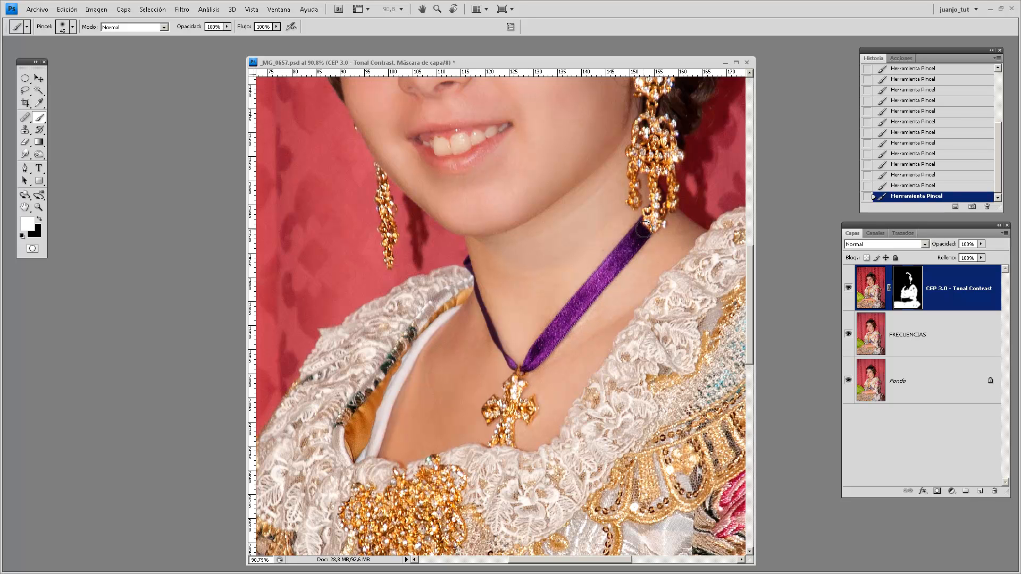
- Paint black on the mask along both edges of the purple ribbon to remove the effect from the surrounding skin
click(38, 218)
drag(646, 255, 542, 375)
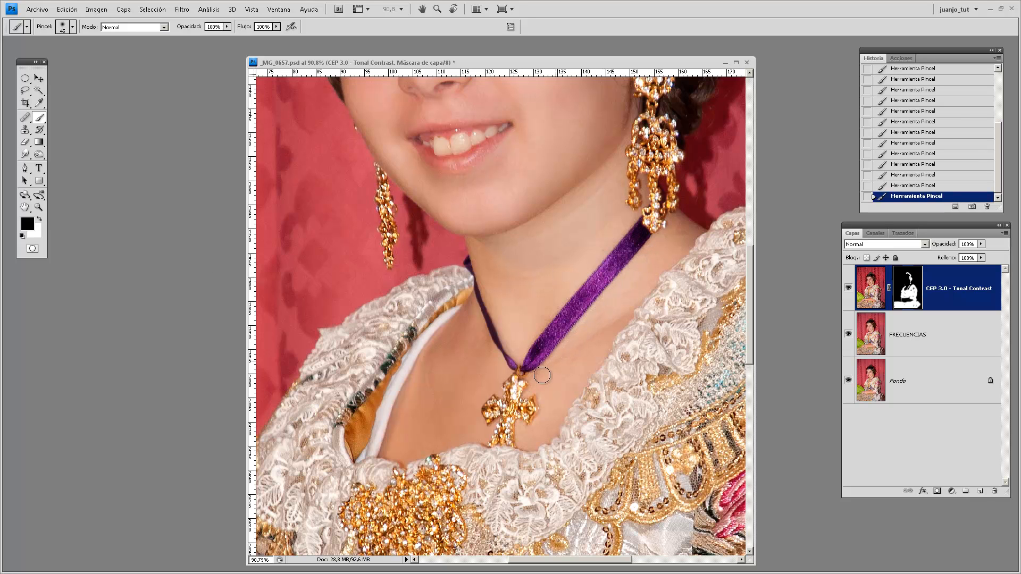
drag(620, 228, 524, 337)
- Touch up the mask around the hairpins at the curtain side of the face and clear the spill from the curtain
mouse_move(563, 232)
mouse_down()
mouse_move(567, 425)
mouse_move(529, 349)
mouse_move(561, 471)
mouse_up()
click(39, 218)
mouse_move(364, 386)
mouse_down()
mouse_move(342, 334)
mouse_move(342, 294)
mouse_move(354, 295)
mouse_move(351, 346)
mouse_move(336, 357)
mouse_move(347, 364)
mouse_move(352, 347)
mouse_move(347, 241)
mouse_up()
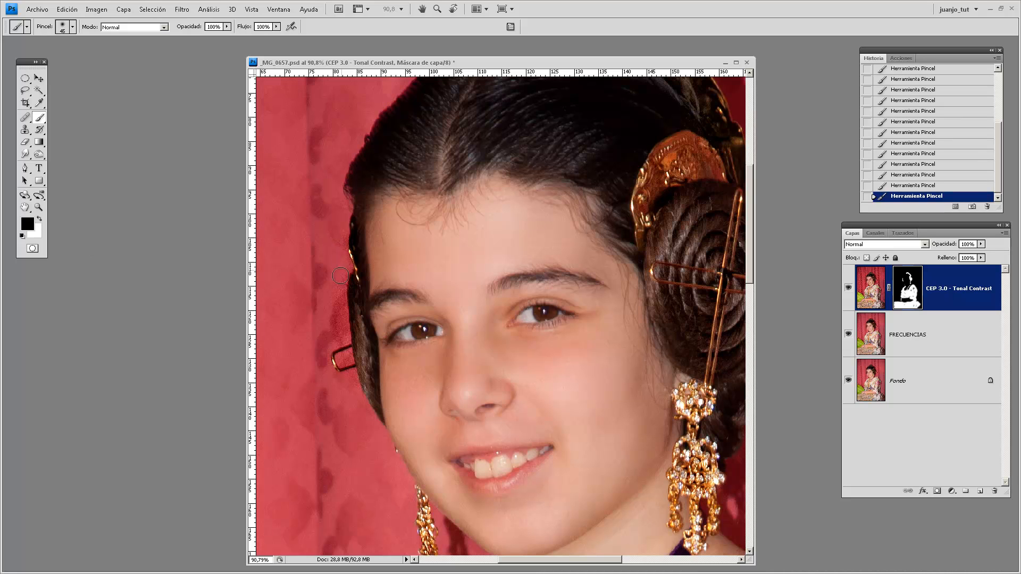
drag(343, 358, 349, 359)
drag(363, 420, 365, 434)
- Compare the whole portrait with and without the masked Tonal Contrast layer
mouse_move(546, 381)
mouse_down()
mouse_move(538, 454)
mouse_move(535, 430)
mouse_up()
alt+click(545, 383)
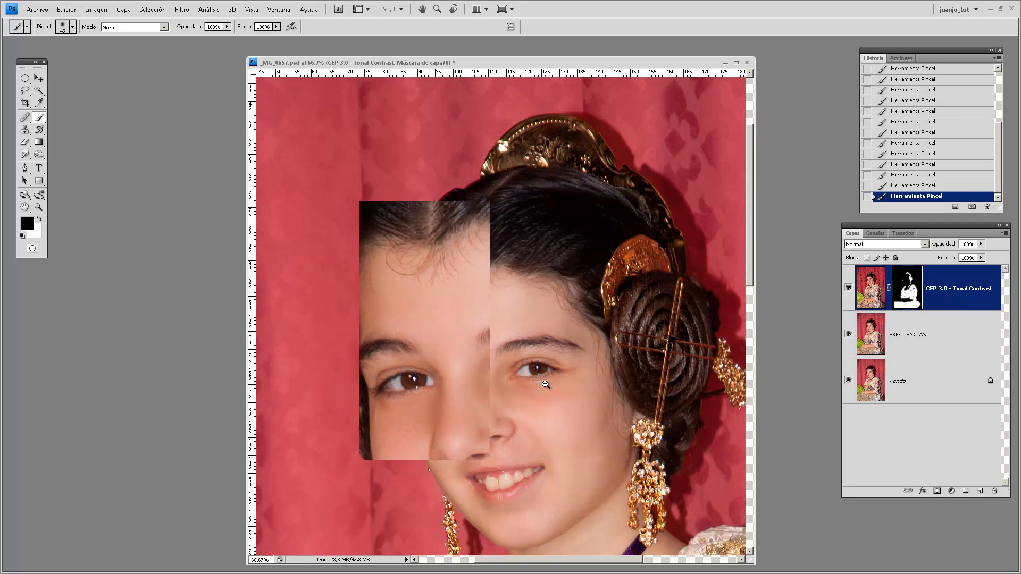
alt+click(546, 384)
alt+click(546, 384)
alt+click(546, 384)
alt+click(549, 427)
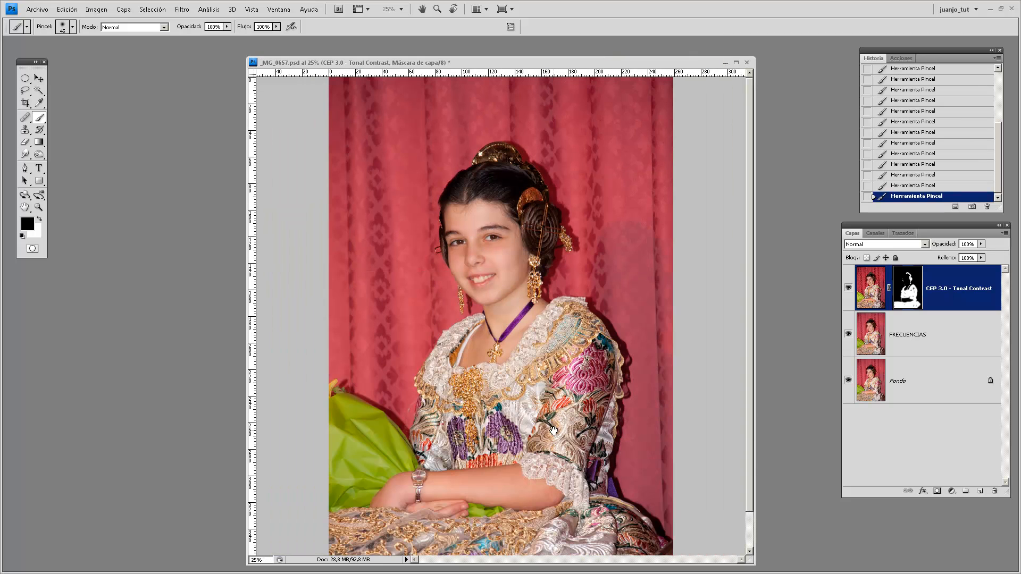
scroll(666, 434, down, 2)
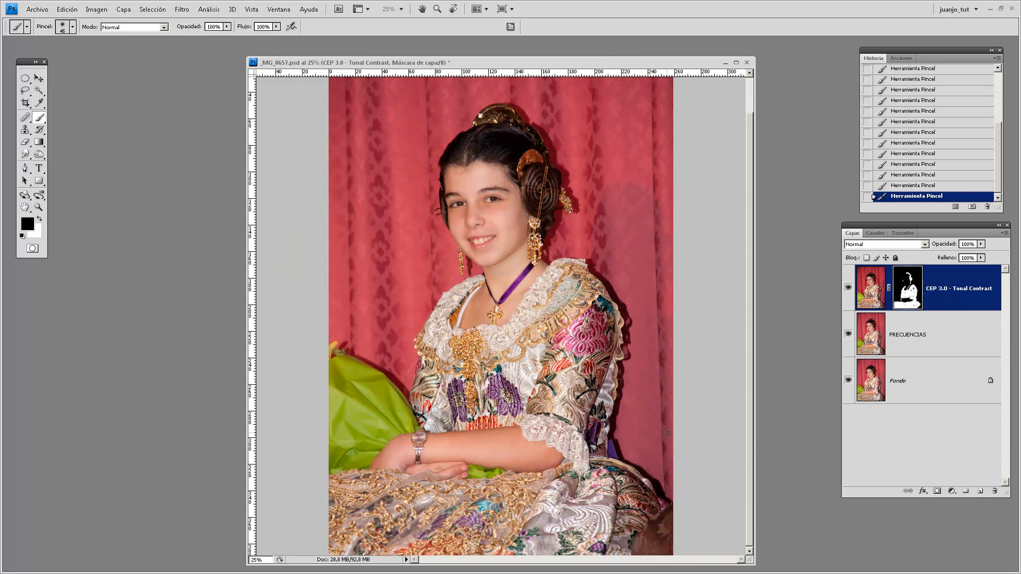
click(849, 288)
click(849, 288)
click(849, 288)
click(849, 288)
- Restore white as the foreground colour, enlarge the brush to 325 and merge the Tonal Contrast layer down into FRECUENCIAS
click(40, 218)
key(bracketright)
key(bracketright)
key(bracketright)
key(bracketright)
key(bracketright)
key(bracketright)
key(bracketright)
key(bracketright)
key(bracketright)
key(bracketright)
key(bracketright)
key(bracketright)
key(bracketright)
key(bracketright)
key(bracketright)
key(ctrl+e)
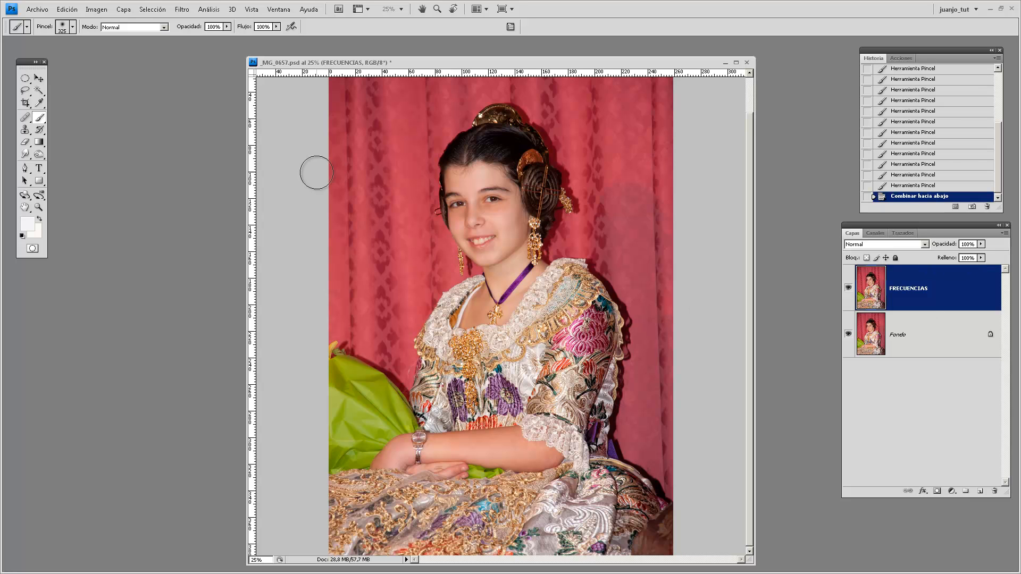
- In Color Efex Pro's Tonal Contrast, load the first quick save slot and set Highlight Contrast +26, Midtone Contrast +25 and Shadow Contrast +26
click(182, 10)
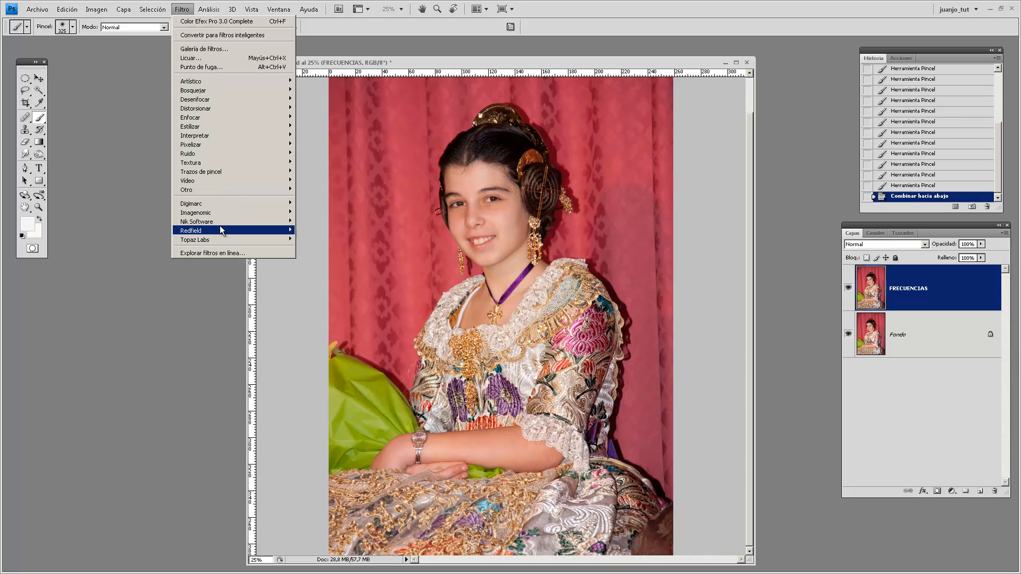
mouse_move(221, 223)
click(375, 222)
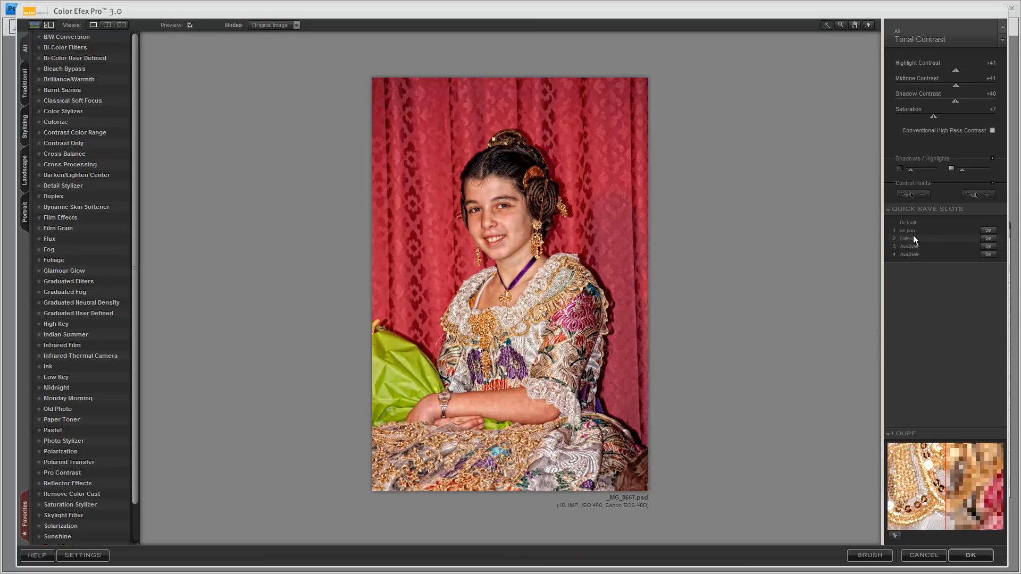
click(910, 231)
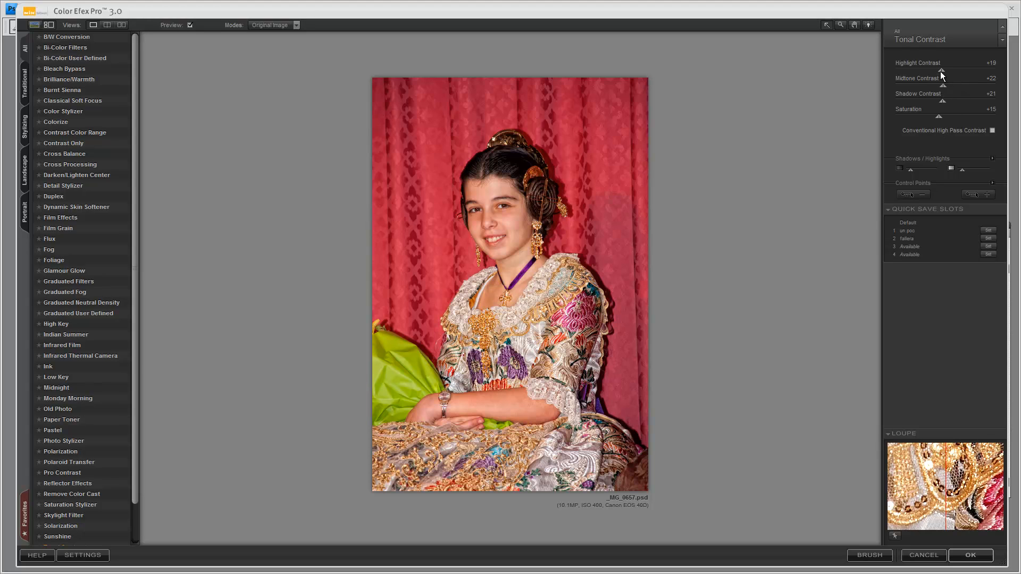
drag(942, 101, 946, 101)
- Add a control point on the face, size it to cover the head and set its opacity to 0%
click(914, 195)
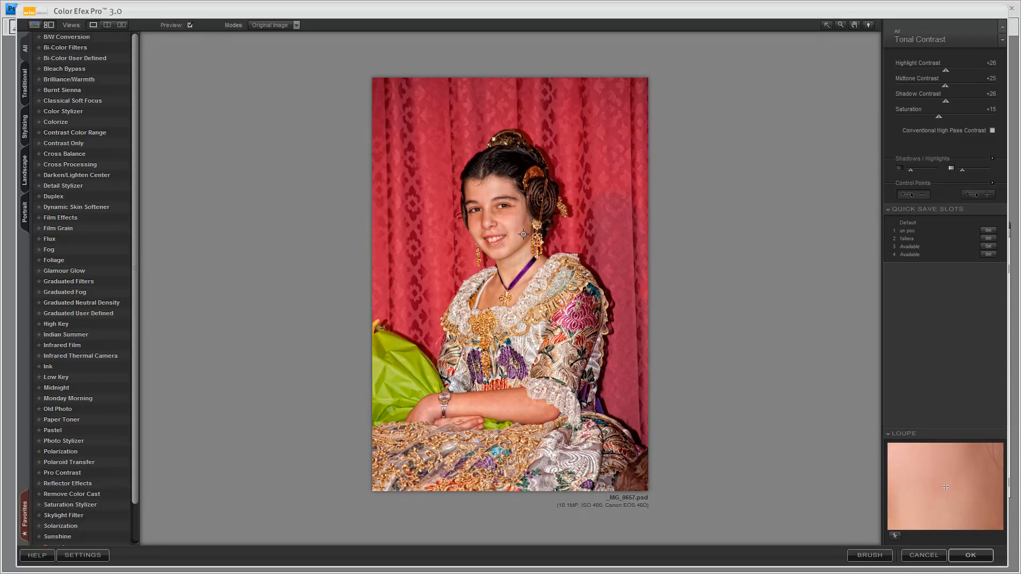
click(501, 220)
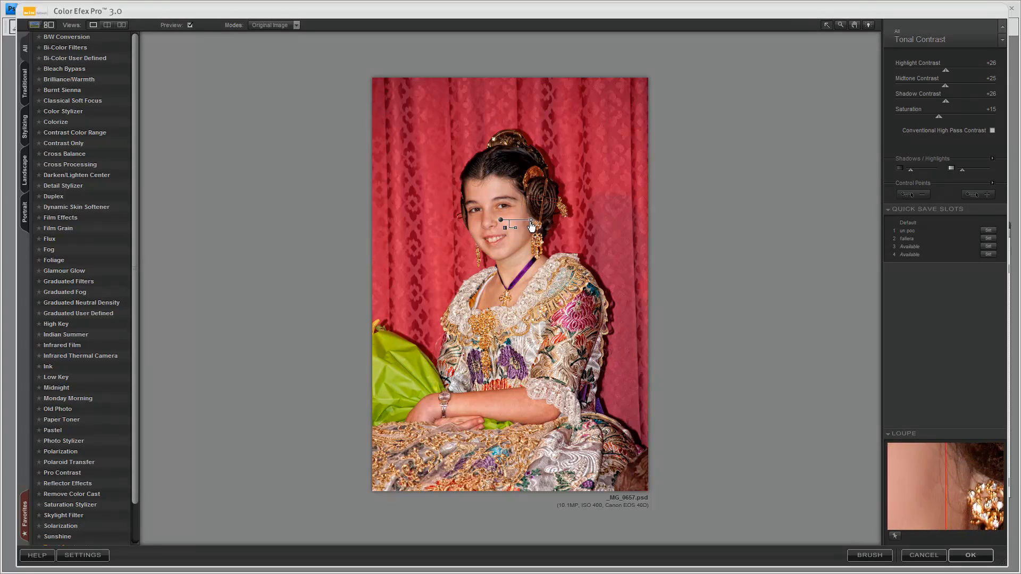
drag(535, 224, 566, 232)
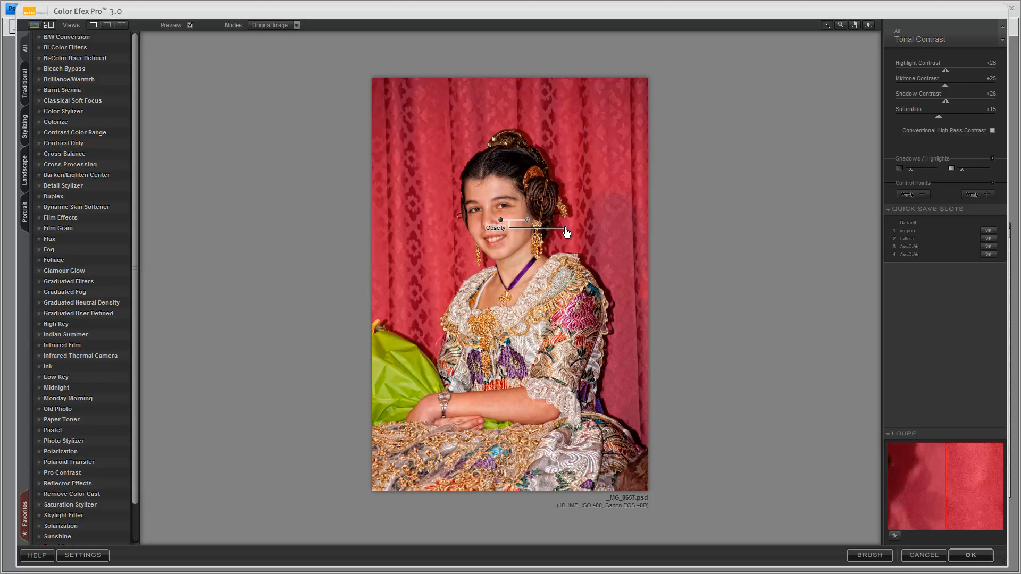
drag(566, 232, 518, 234)
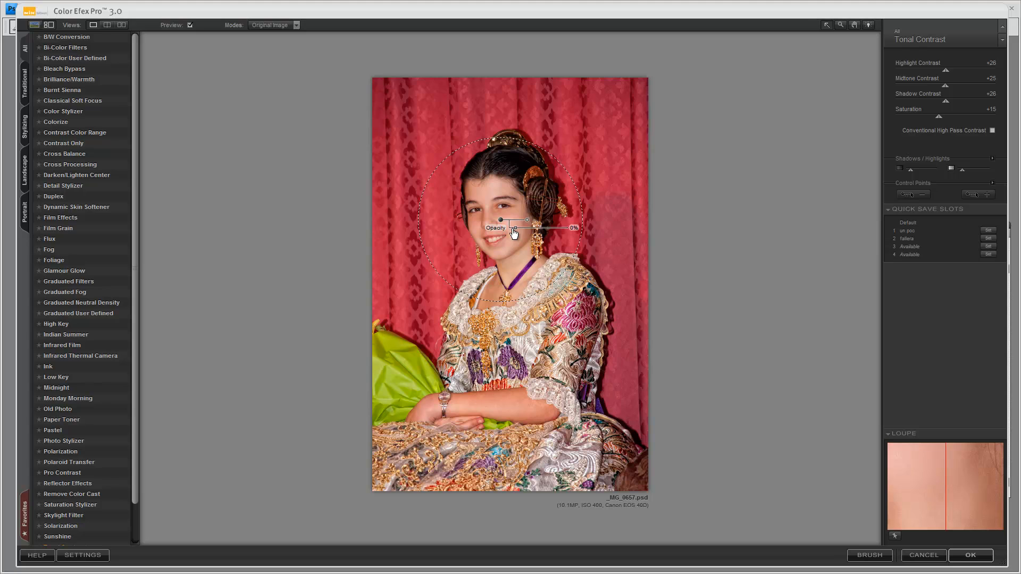
- Place small control points on the wrist and along the forearm, and apply Tonal Contrast as a new layer
click(911, 195)
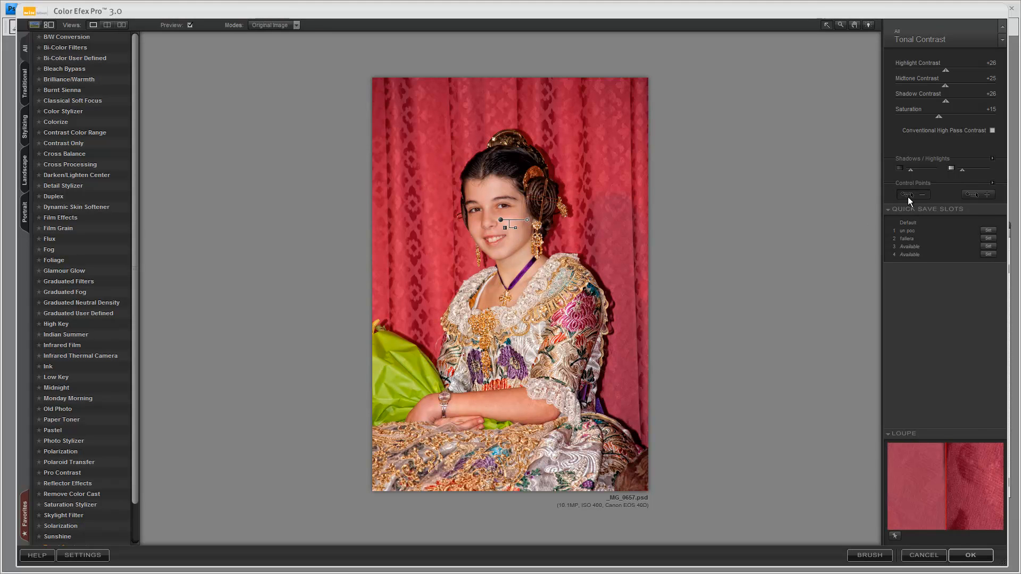
click(442, 412)
drag(462, 417, 461, 417)
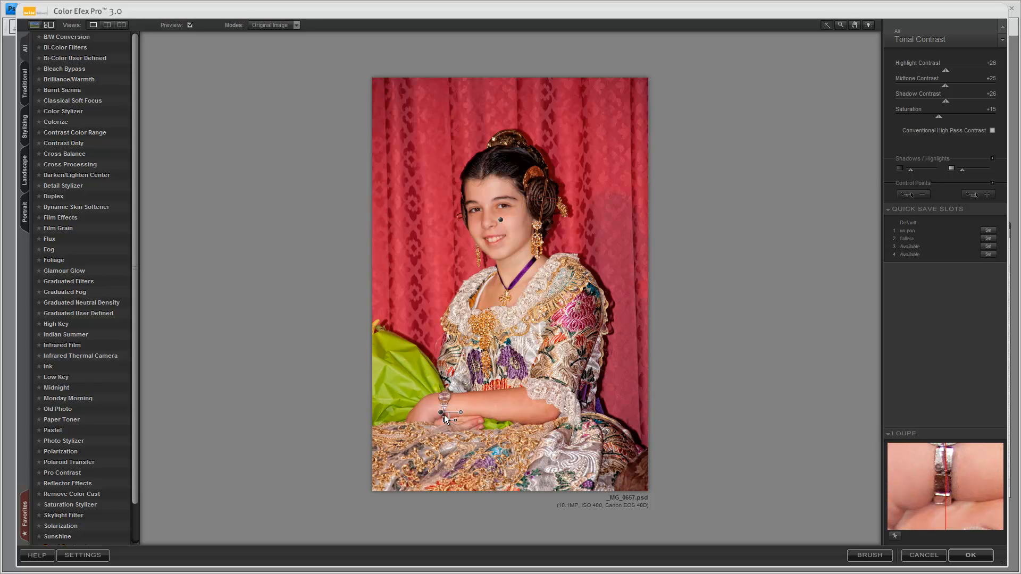
drag(451, 415, 534, 409)
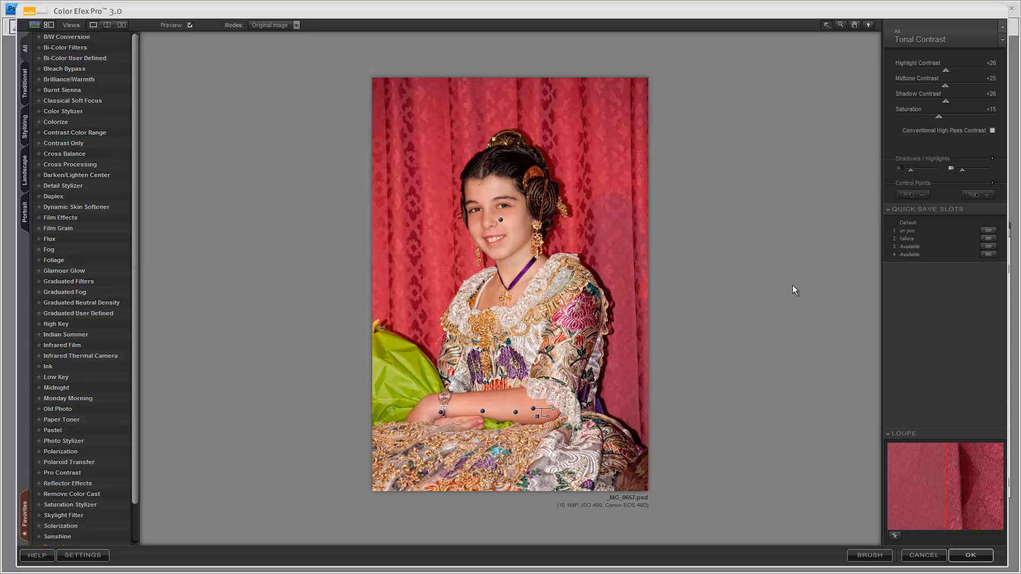
click(969, 554)
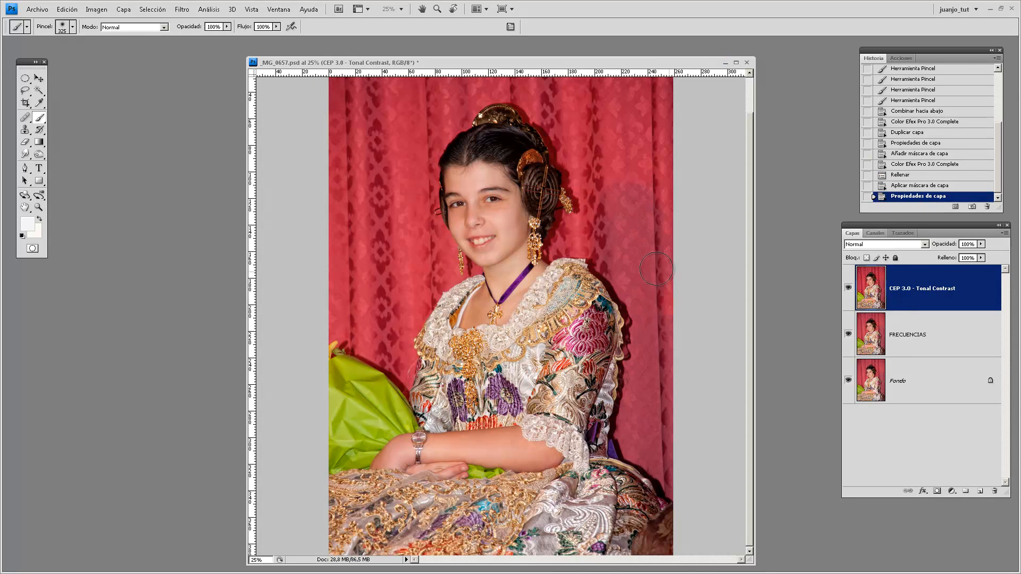
click(848, 288)
click(848, 289)
click(848, 288)
- Open Color Efex Pro 3.0 again, choose the Glamour Glow filter and load its first quick save slot
click(181, 11)
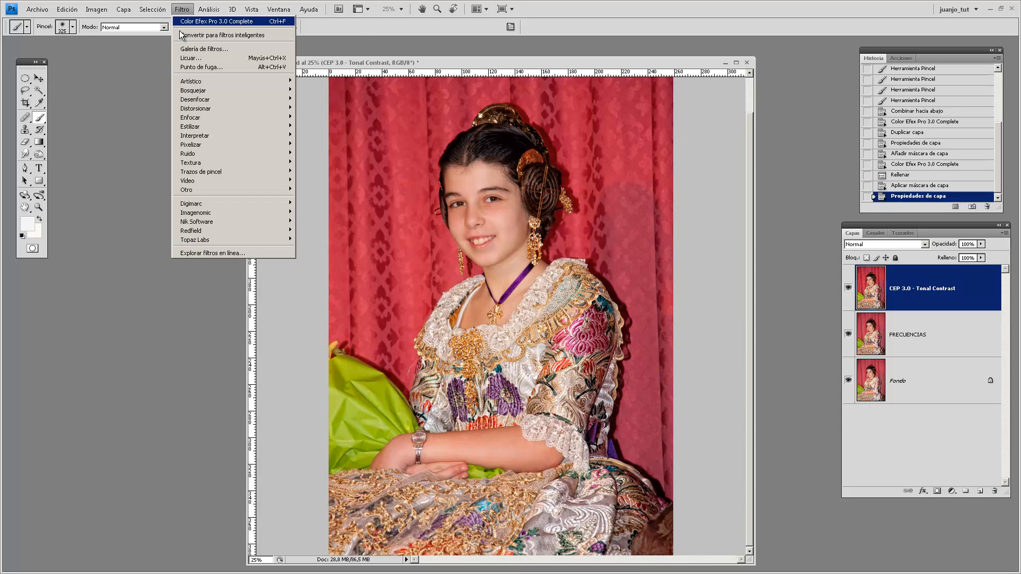
mouse_move(208, 224)
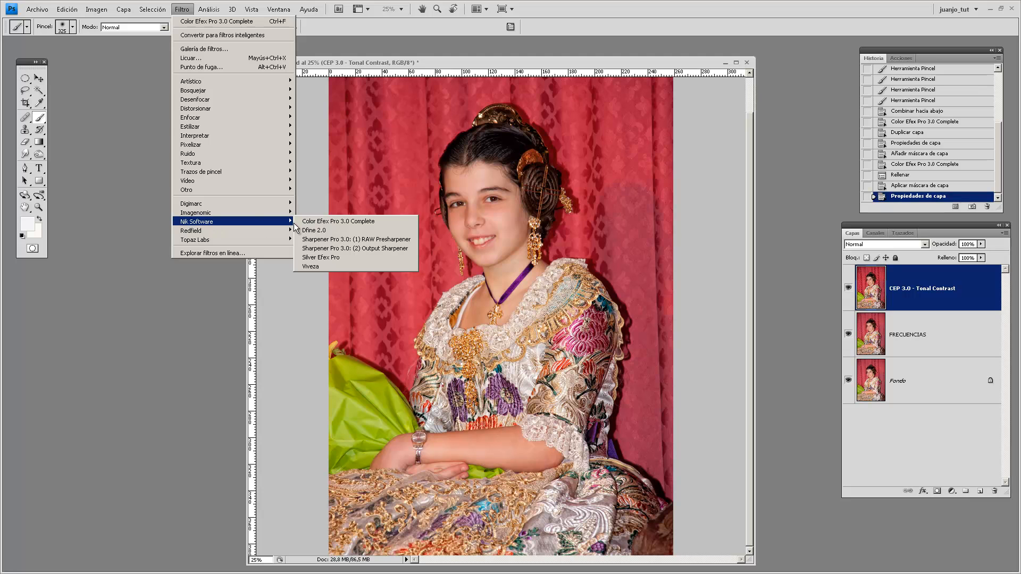
click(343, 222)
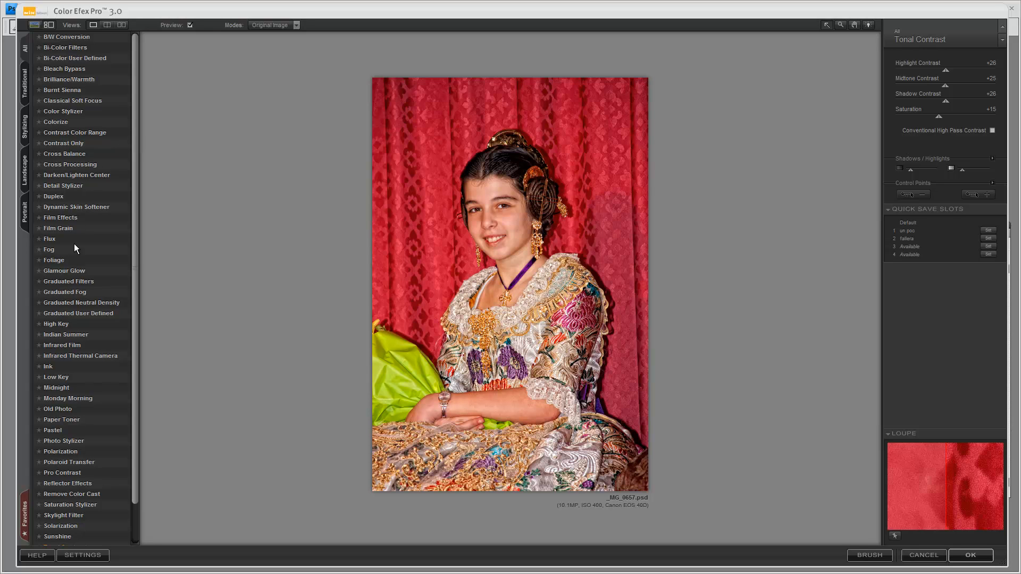
click(71, 272)
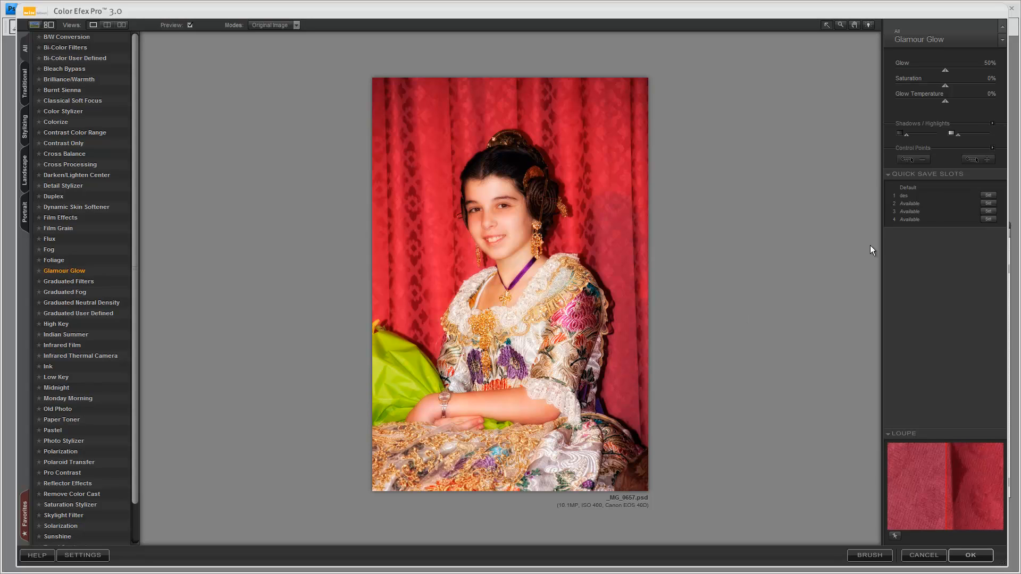
click(912, 196)
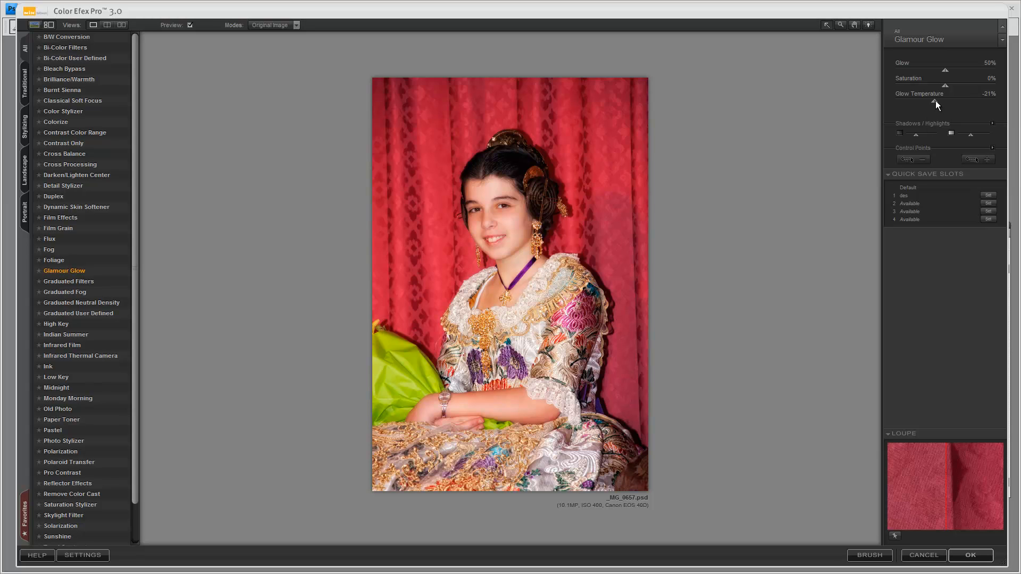
- Set Glamour Glow to Glow 48%, Saturation -22% and Glow Temperature -18%
drag(972, 100, 959, 99)
drag(946, 103, 955, 103)
click(936, 101)
drag(944, 86, 925, 86)
click(950, 70)
drag(944, 72, 943, 72)
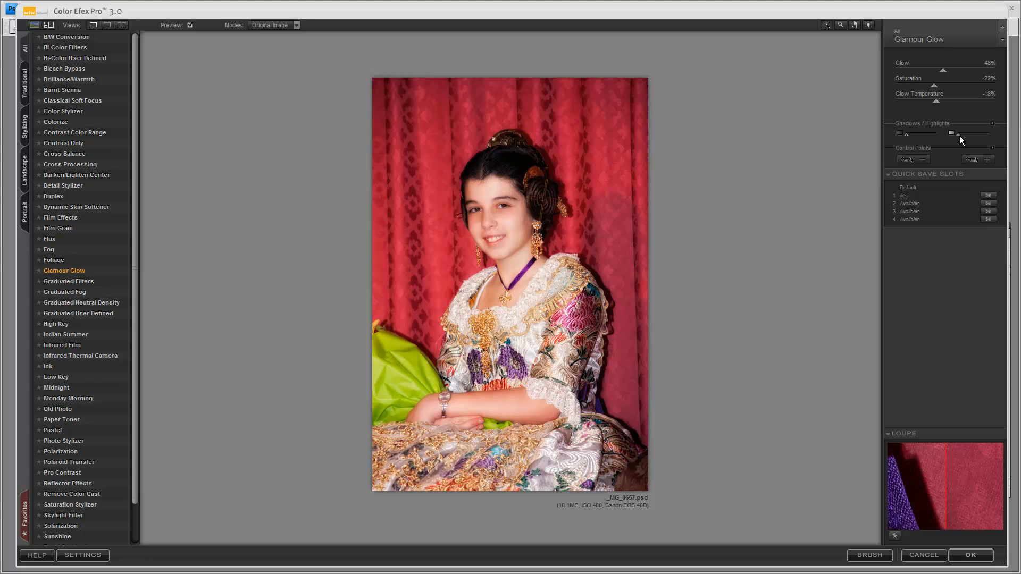
- Increase the Shadows/Highlights protection, compare the preview on and off, and apply Glamour Glow as a new layer
drag(970, 137, 979, 136)
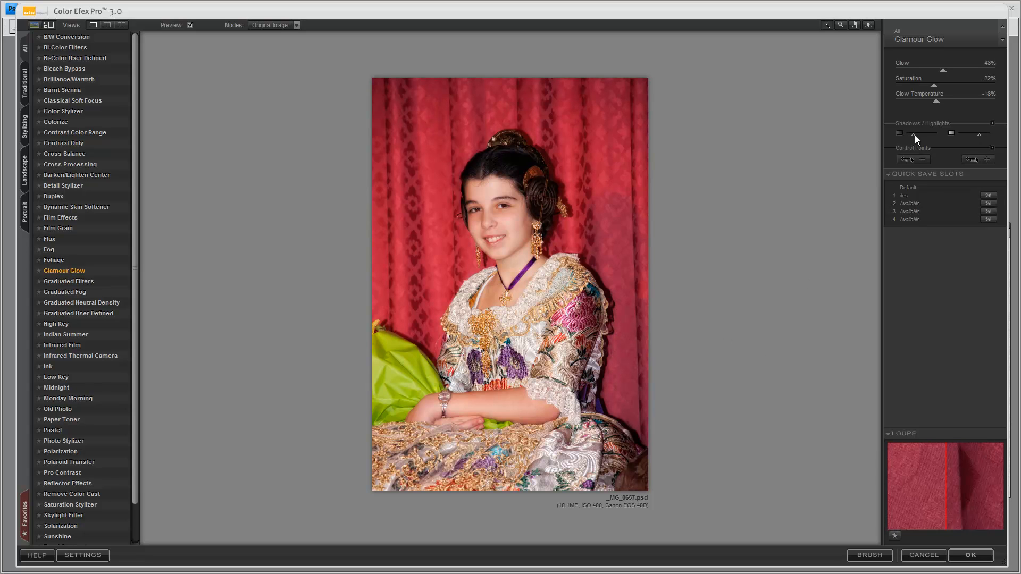
drag(914, 135, 914, 135)
click(190, 25)
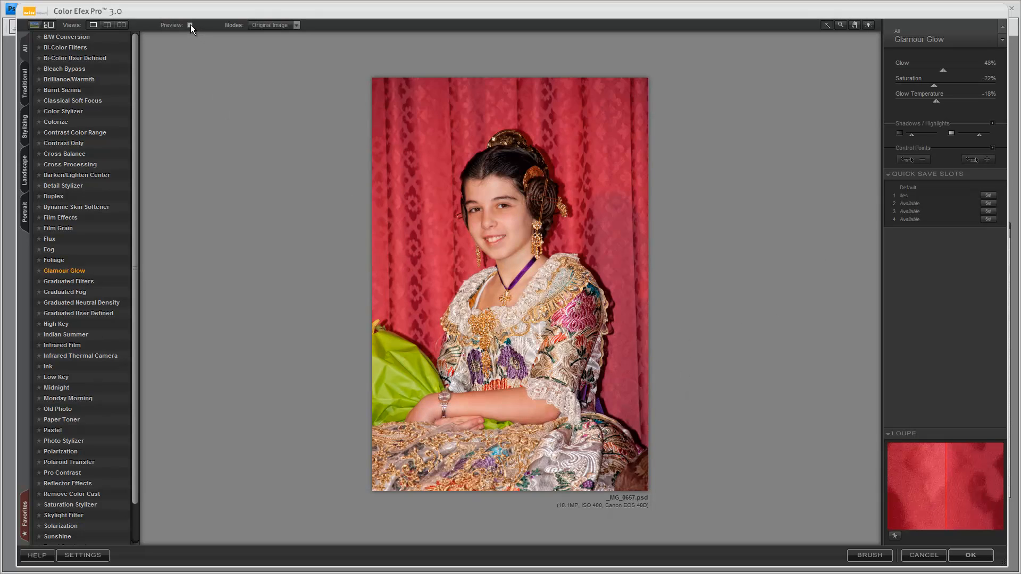
click(190, 24)
click(191, 24)
click(190, 25)
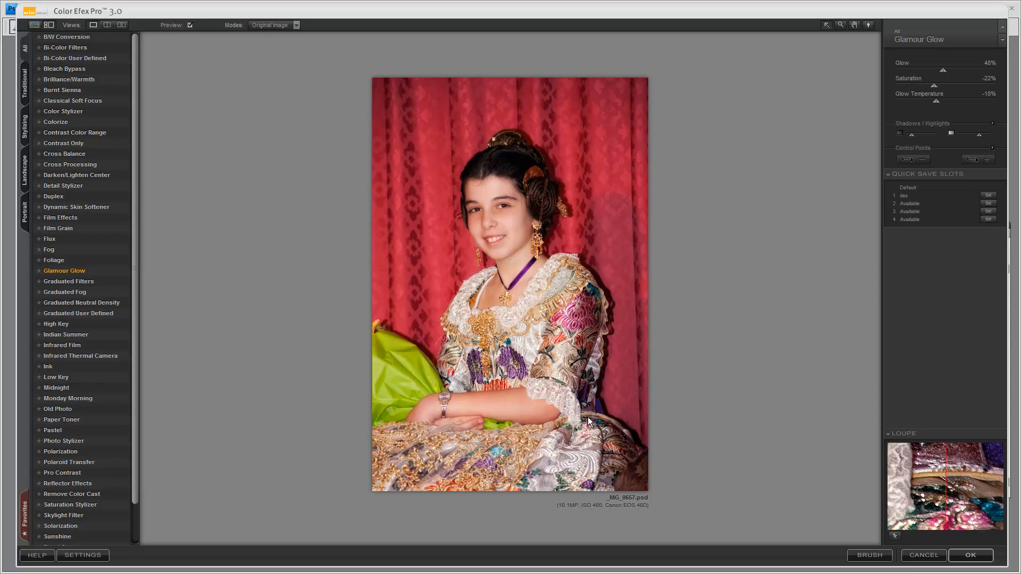
click(971, 555)
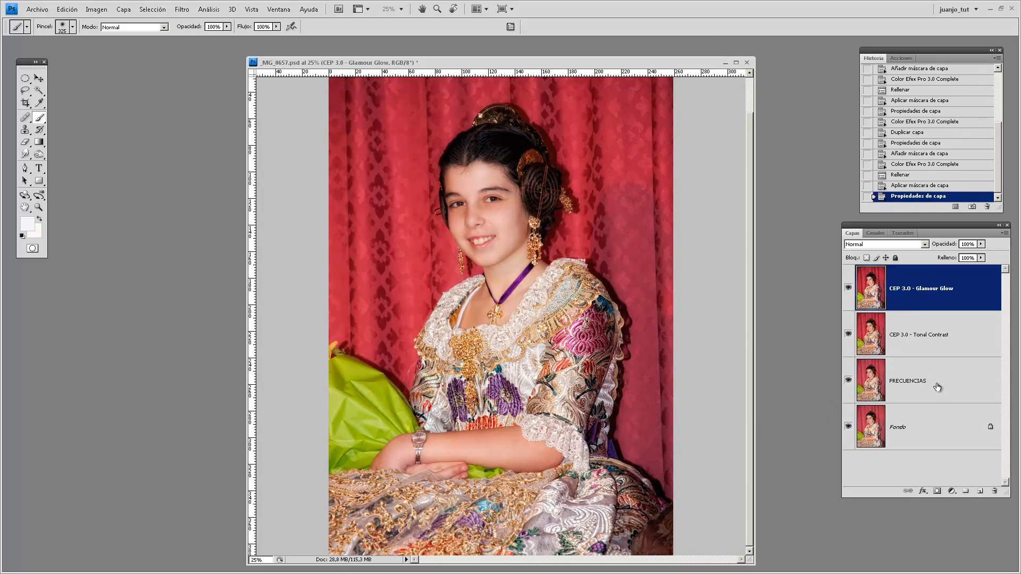
- Group the Glamour Glow, Tonal Contrast and FRECUENCIAS layers, and toggle the group's visibility to compare with the original photo
shift+click(955, 380)
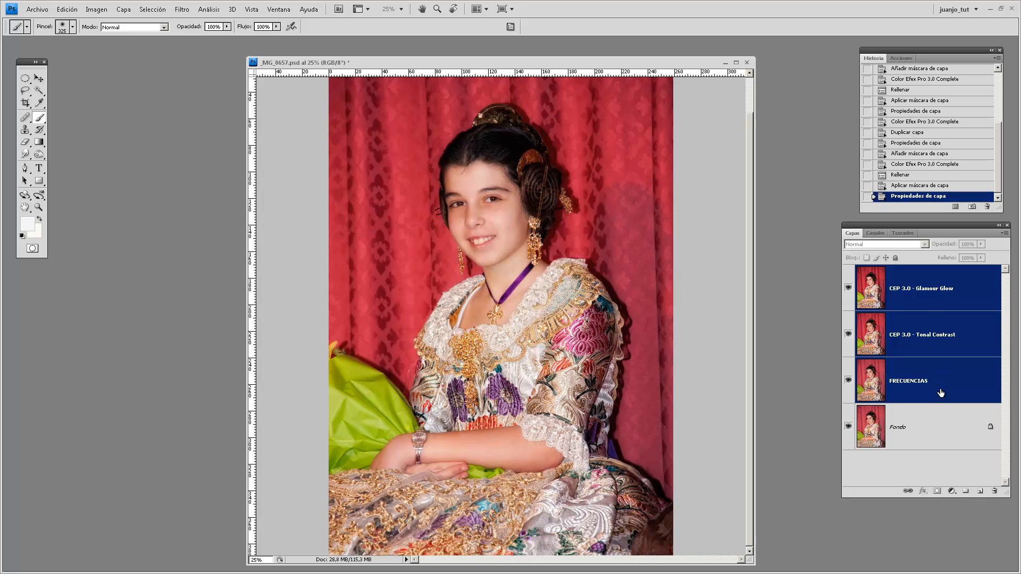
drag(952, 388, 965, 491)
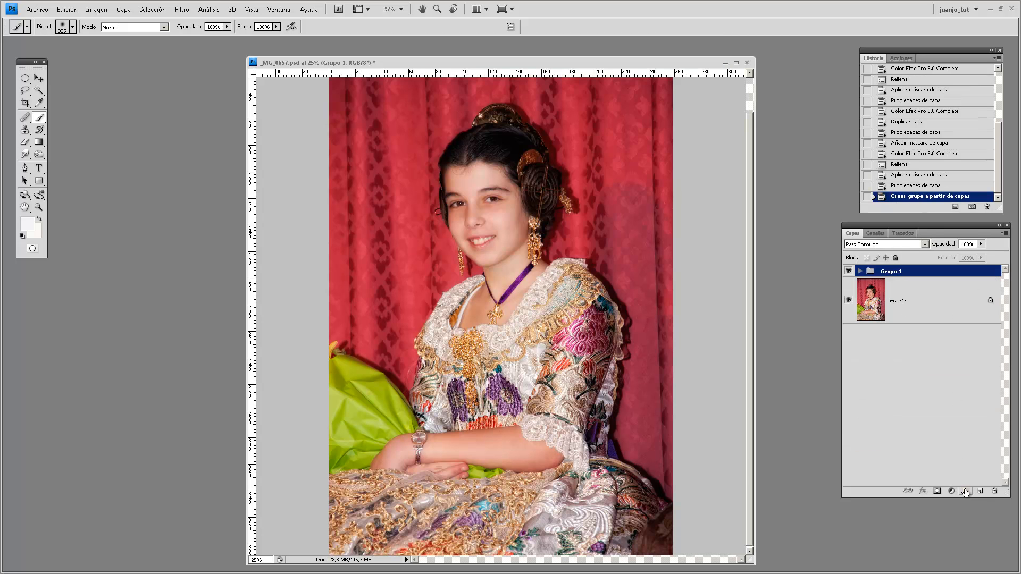
click(848, 271)
click(848, 271)
click(848, 272)
click(848, 271)
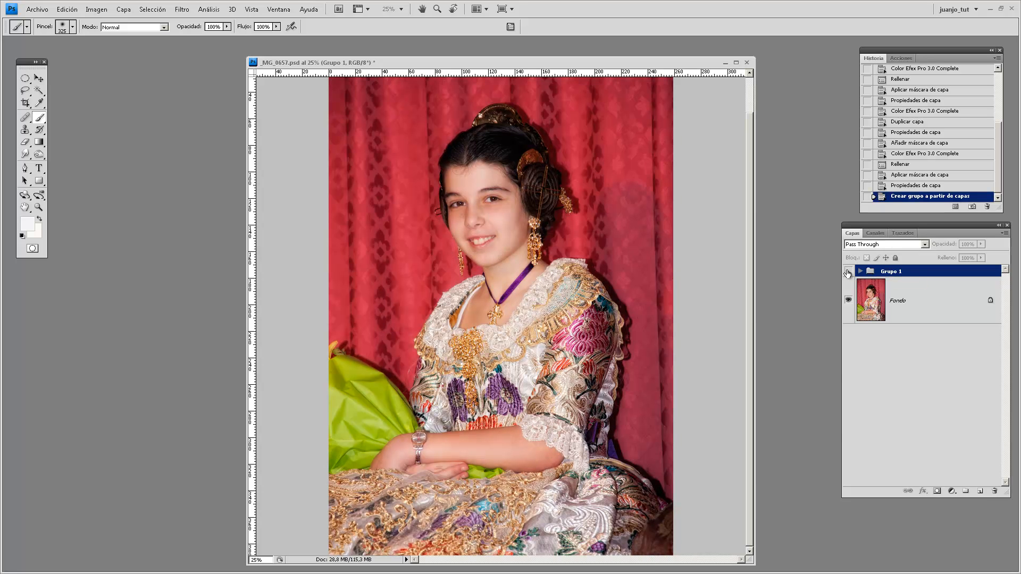
click(848, 271)
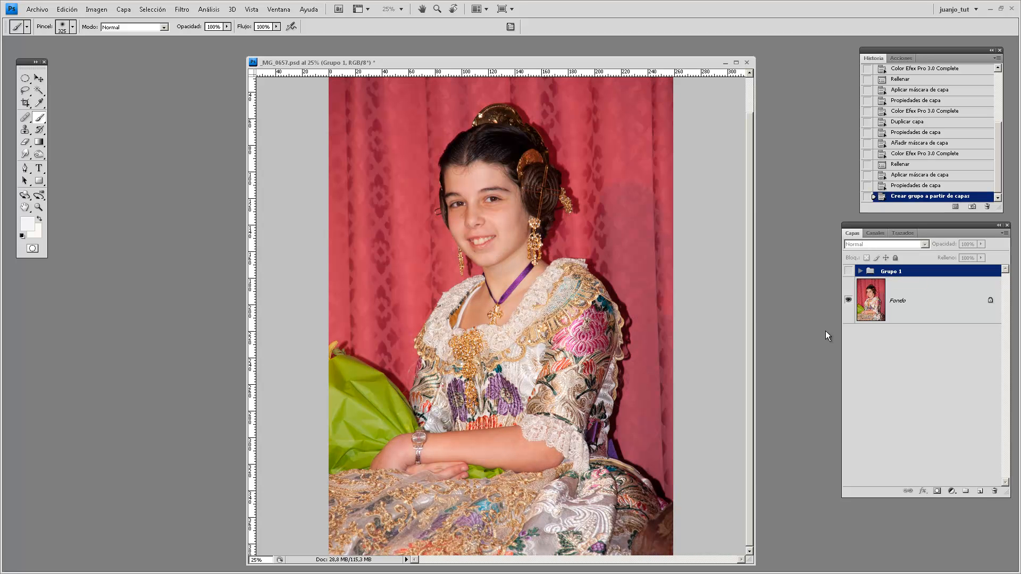
click(848, 272)
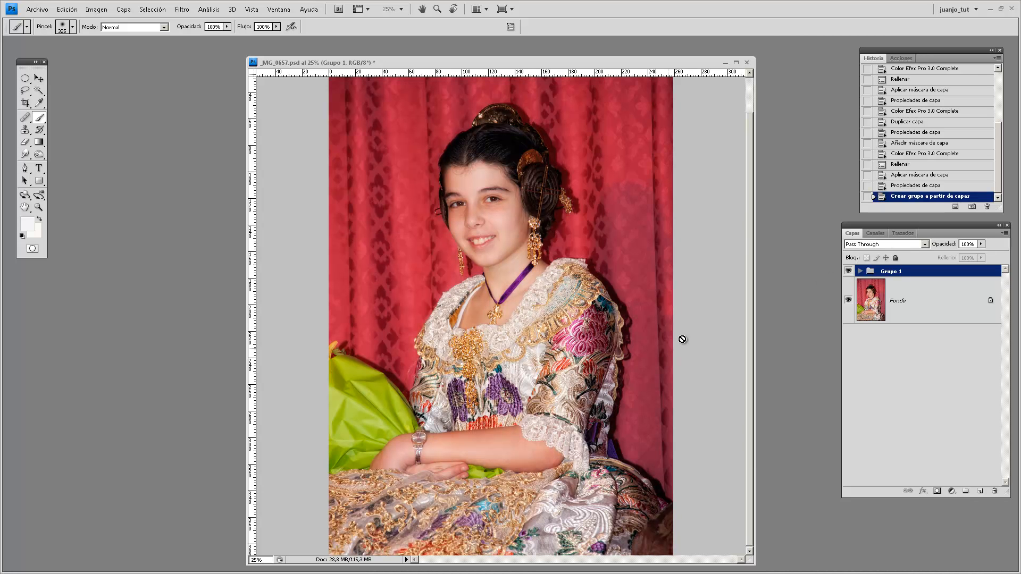
- Expand the layer group and reduce the fill of the Glamour Glow layer to 70%
click(860, 272)
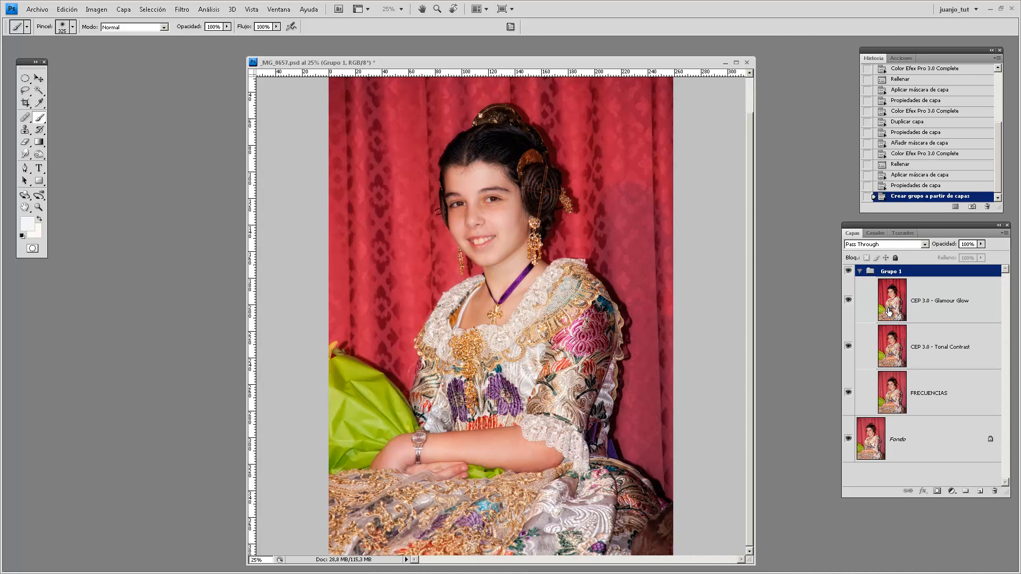
click(945, 311)
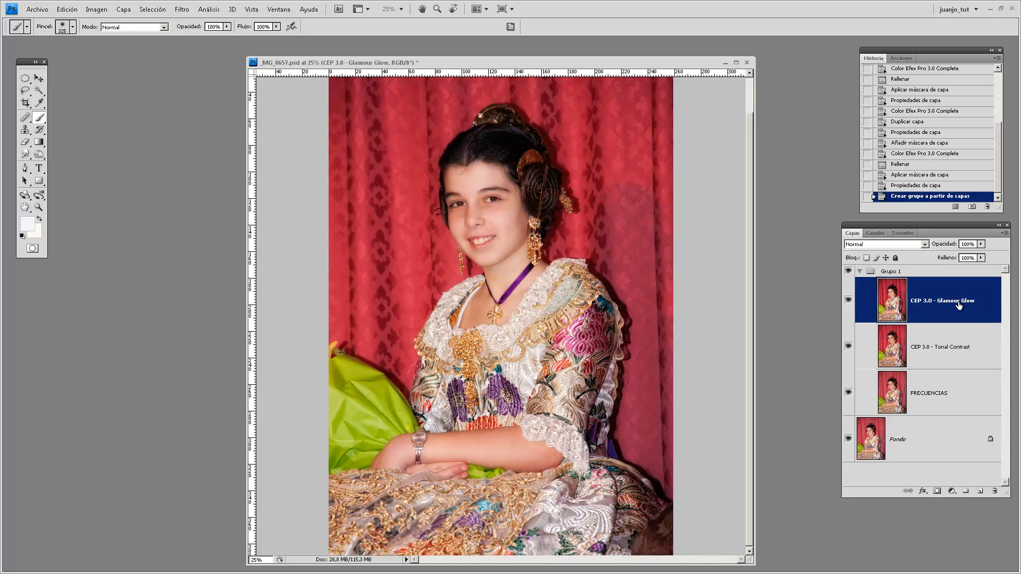
drag(981, 265, 963, 271)
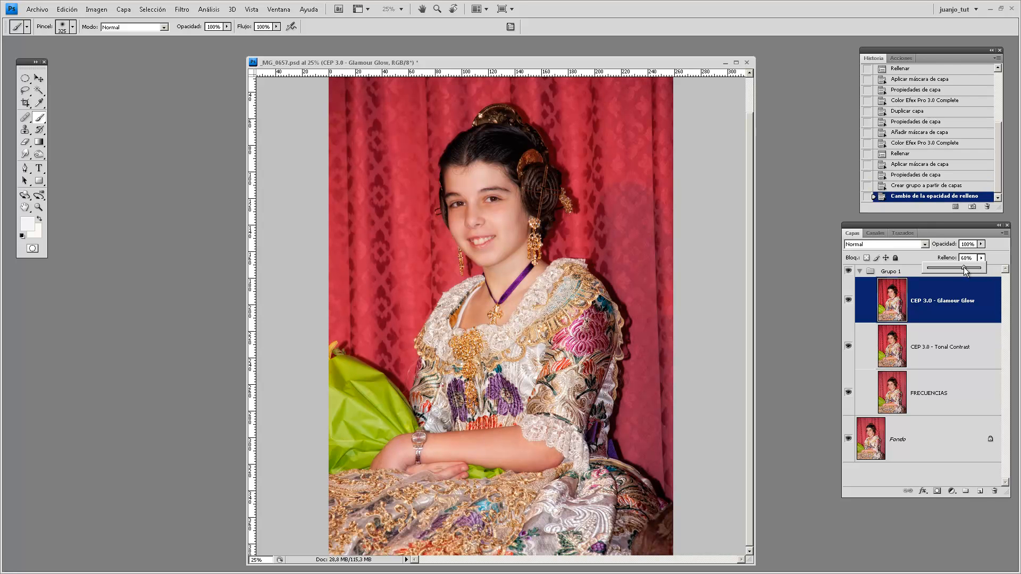
click(967, 259)
text(70)
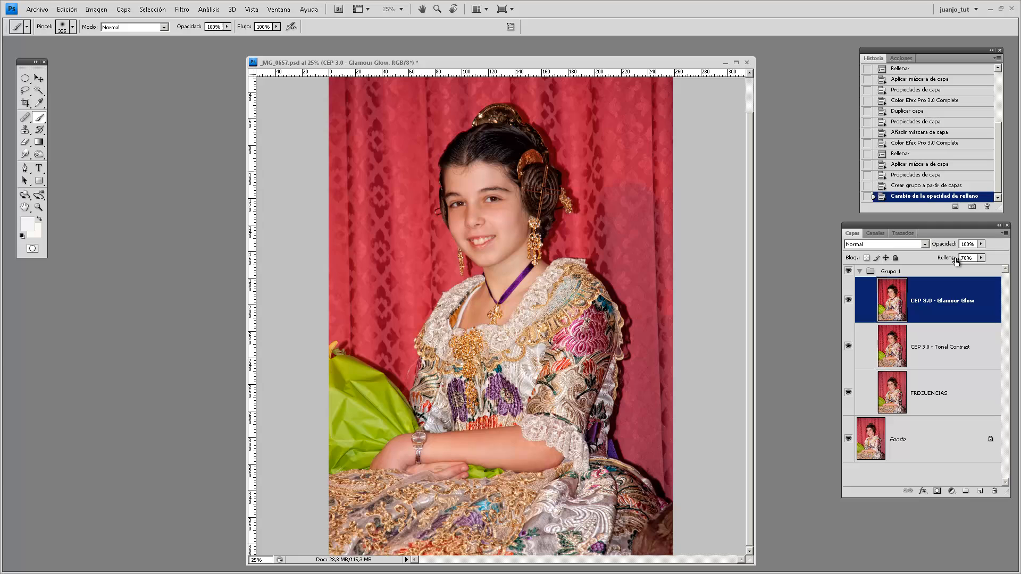
- Merge the Glamour Glow layer down into the Tonal Contrast layer and duplicate the merged layer
click(940, 364)
click(943, 311)
key(ctrl+e)
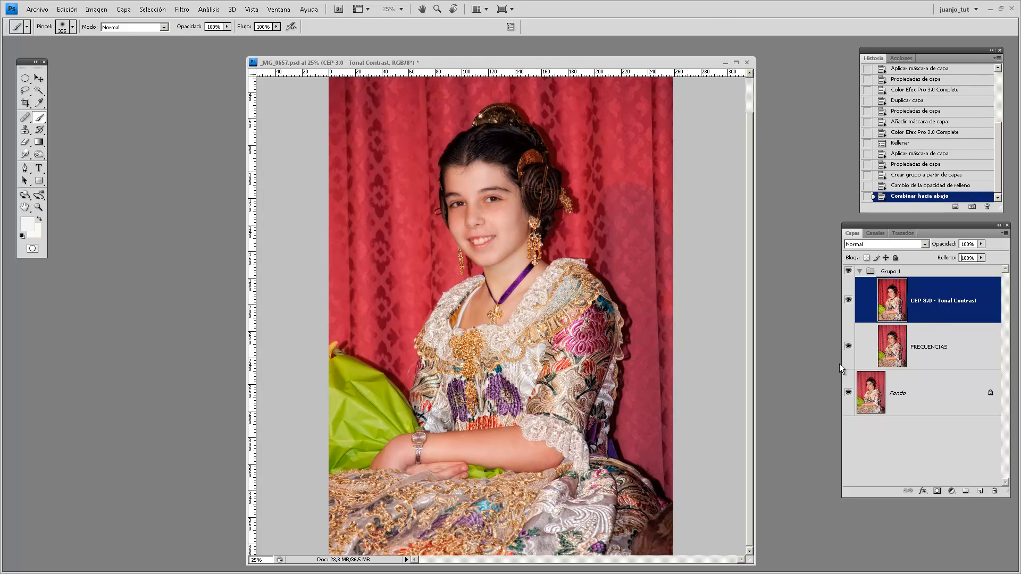
key(ctrl+j)
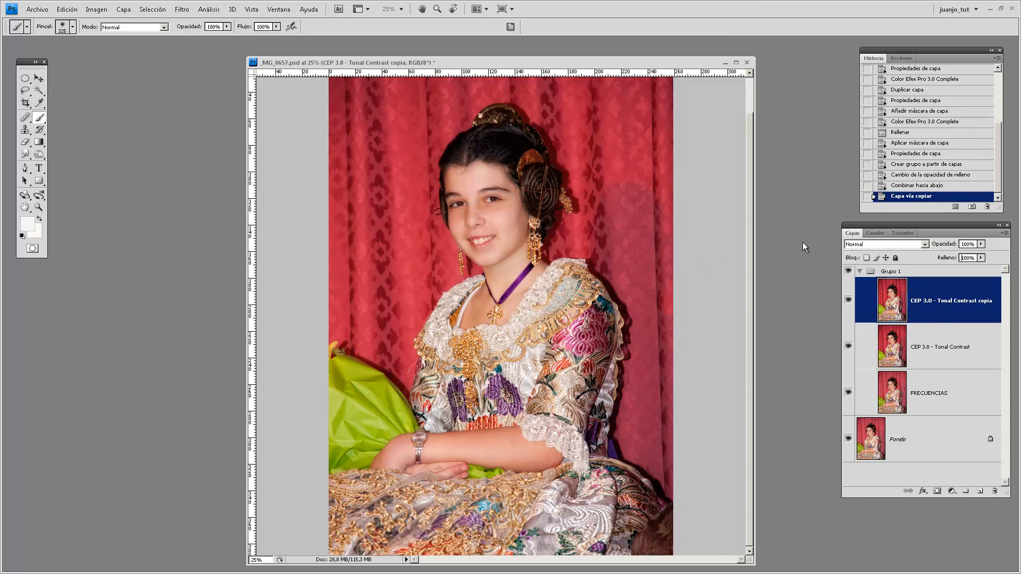
- Apply the High Pass filter (Paso alto) with a radius of 5 pixels to the duplicated layer
click(182, 9)
mouse_move(206, 193)
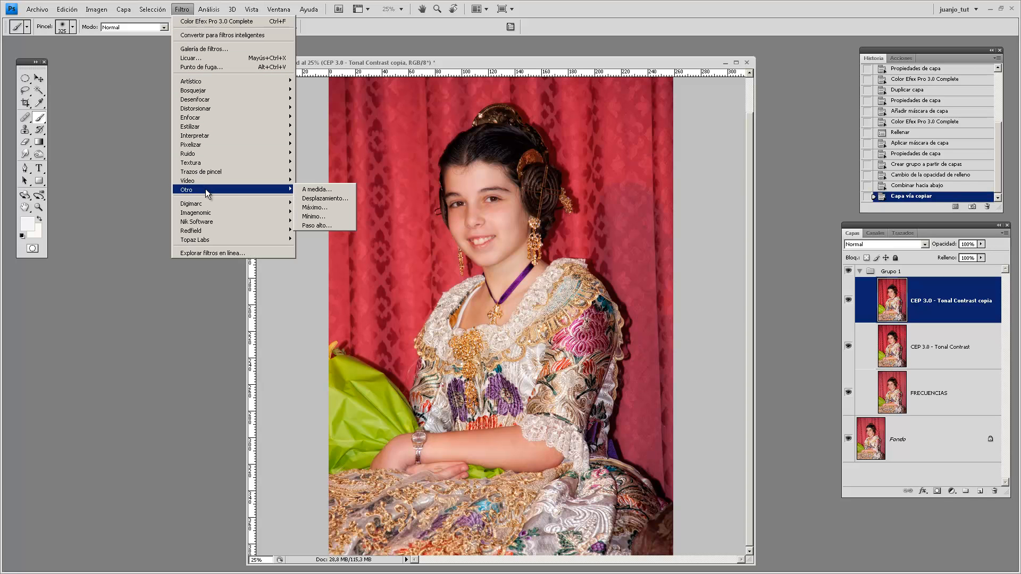
click(322, 226)
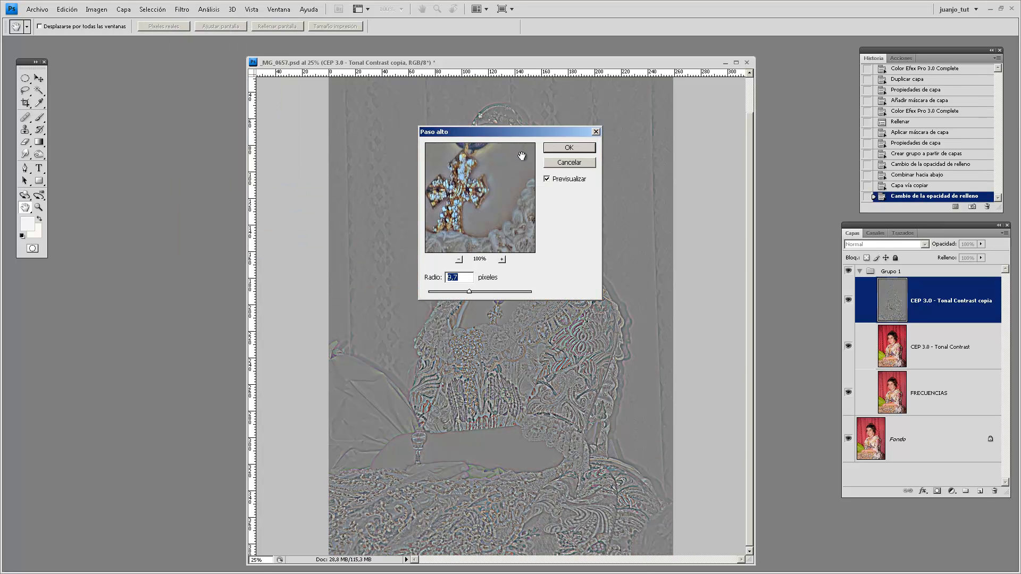
drag(529, 136, 716, 113)
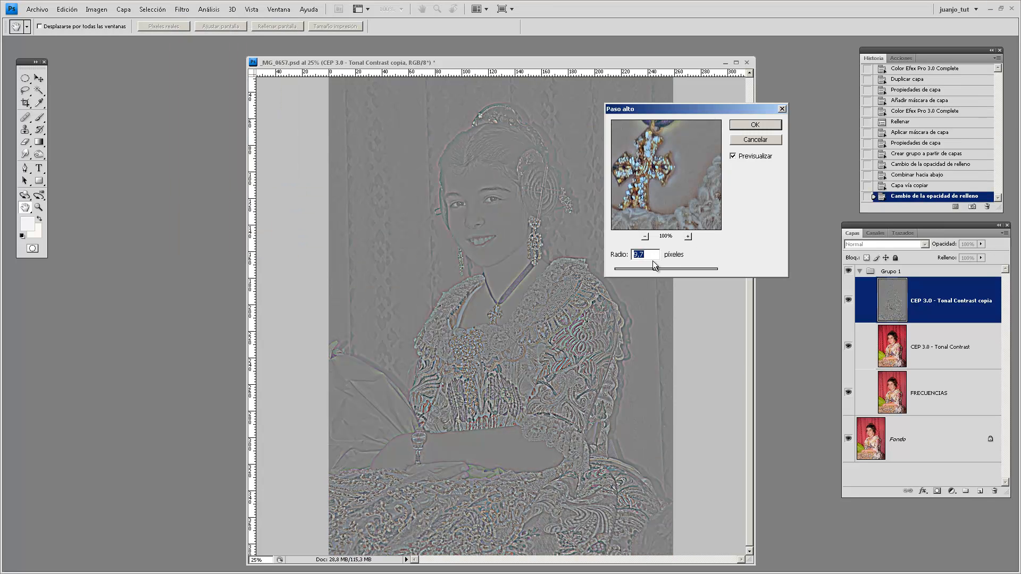
text(5)
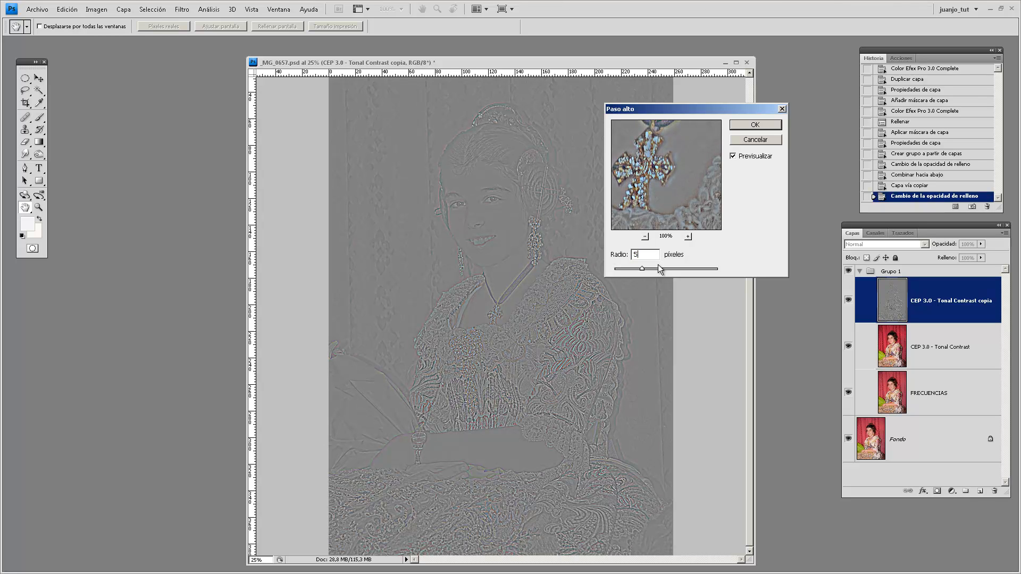
click(757, 126)
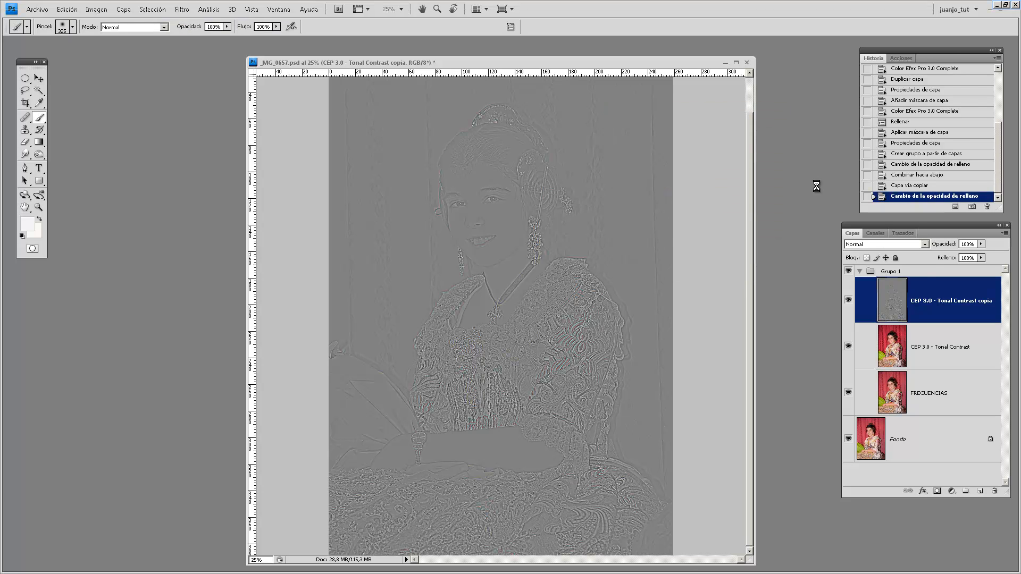
- Try the Superponer blend mode on the high-pass layer and toggle the layer's visibility to compare the sharpening
click(914, 244)
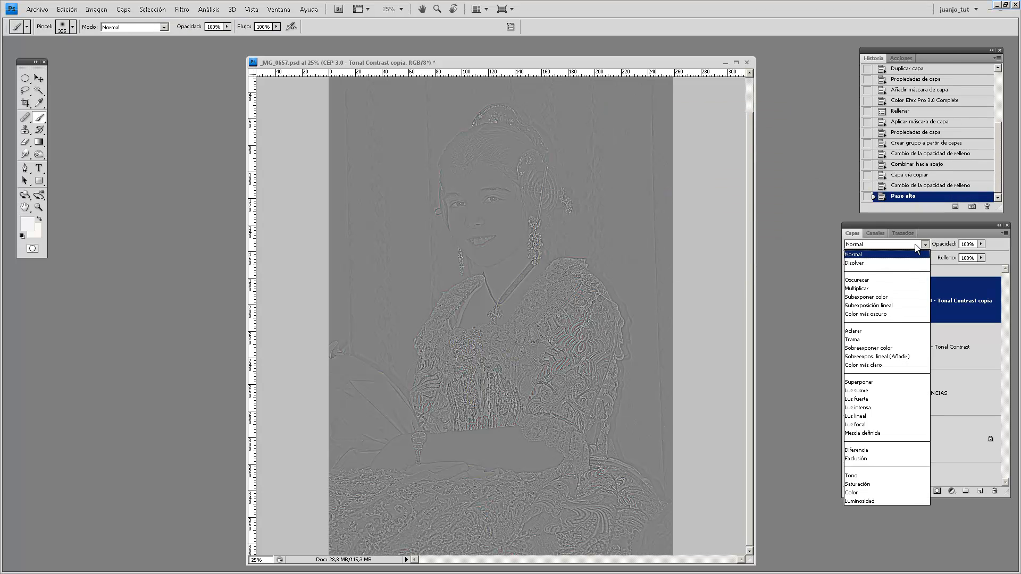
click(879, 382)
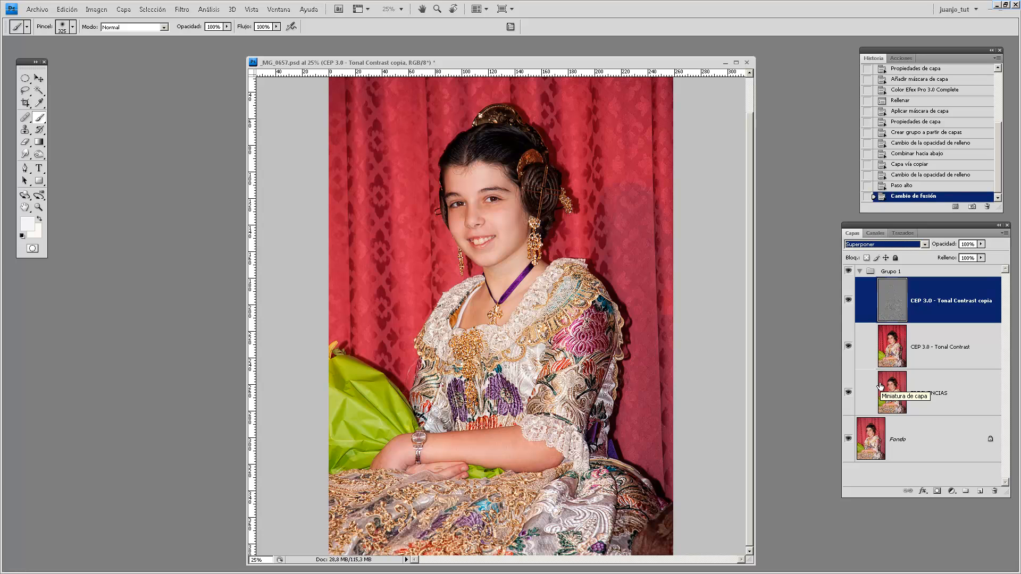
click(848, 301)
click(848, 302)
click(849, 302)
click(848, 301)
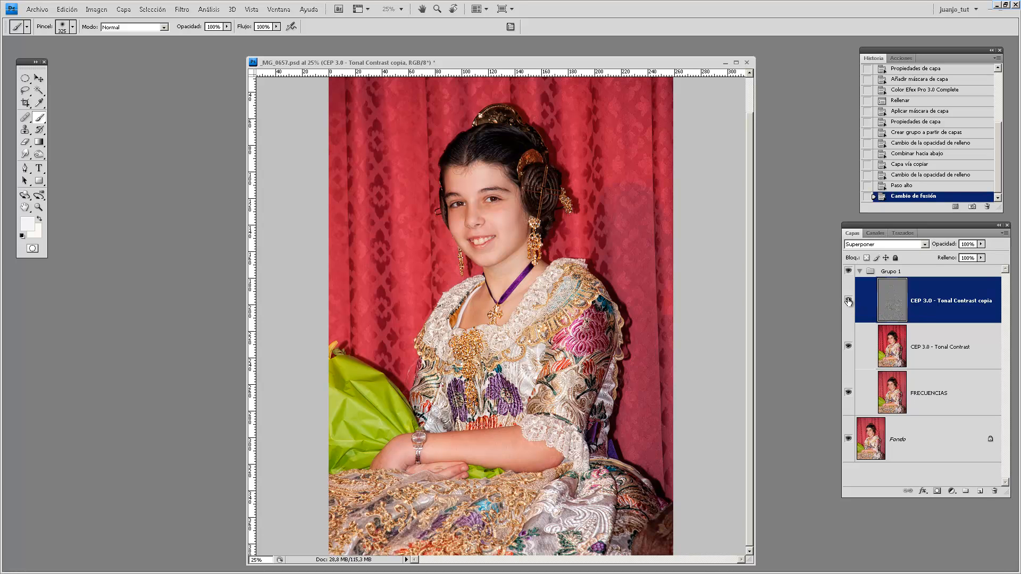
- Test several light blend modes on the high-pass layer, settle on Luz suave, and compare the image with and without it
click(878, 245)
click(869, 390)
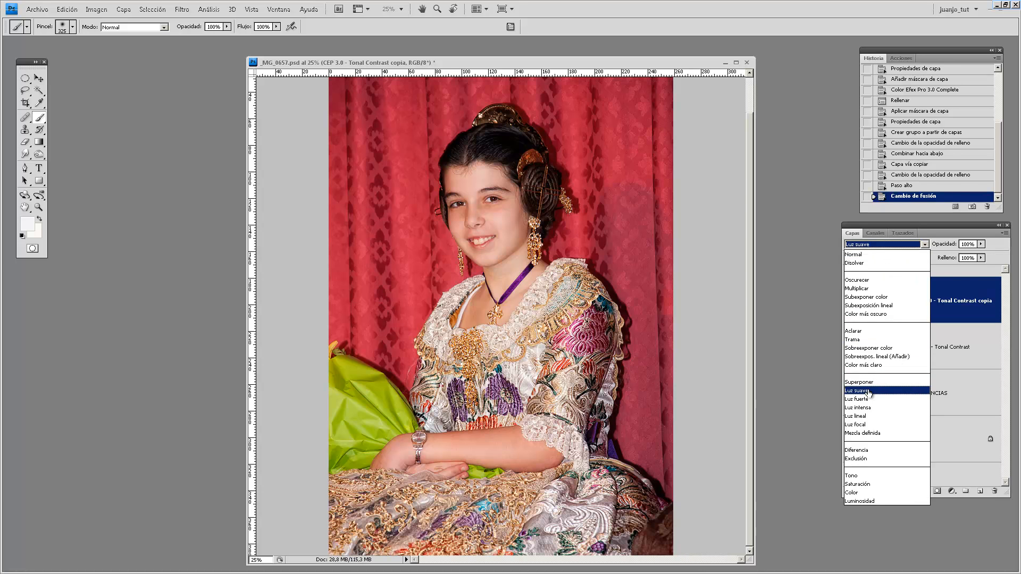
key(Down)
key(Down)
key(Down)
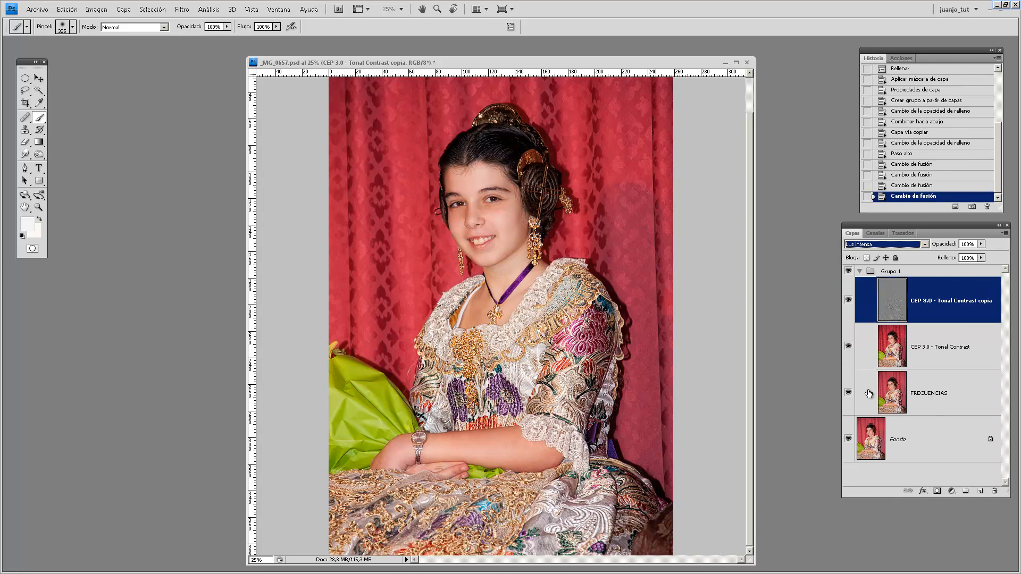
key(Up)
key(Up)
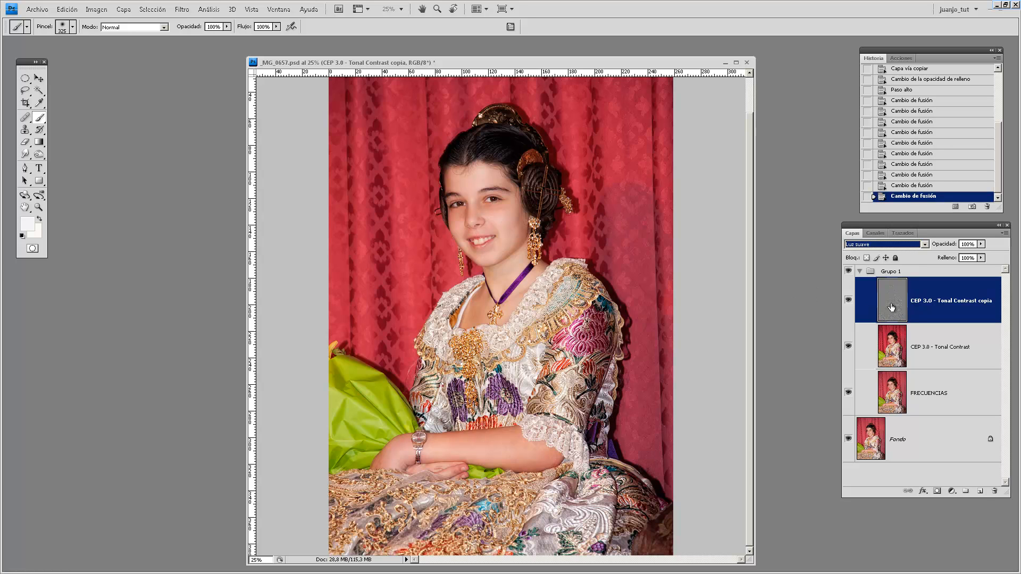
click(849, 301)
click(848, 300)
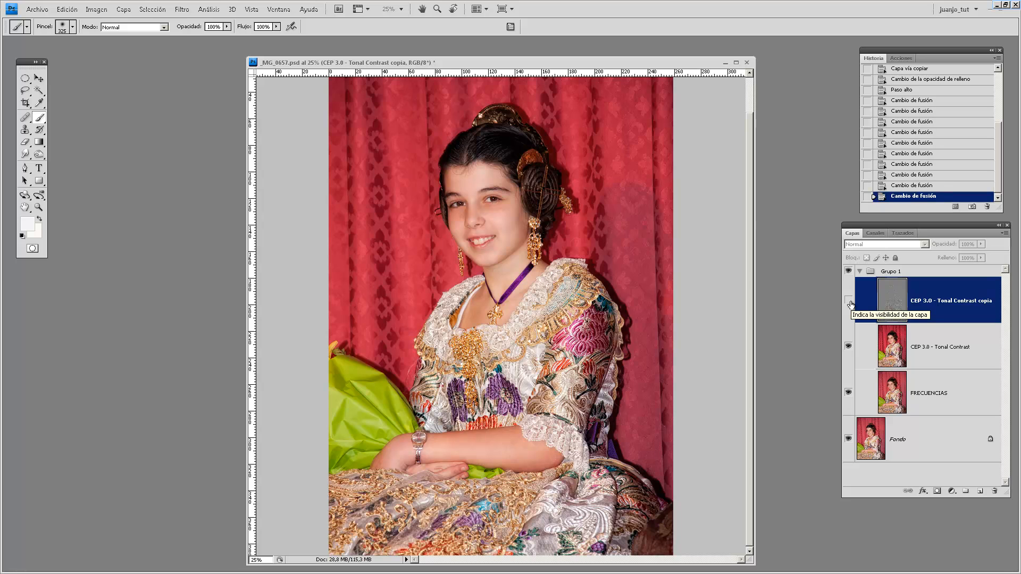
- Collapse the layer group and toggle its visibility to compare the finished retouch with the original portrait
click(861, 272)
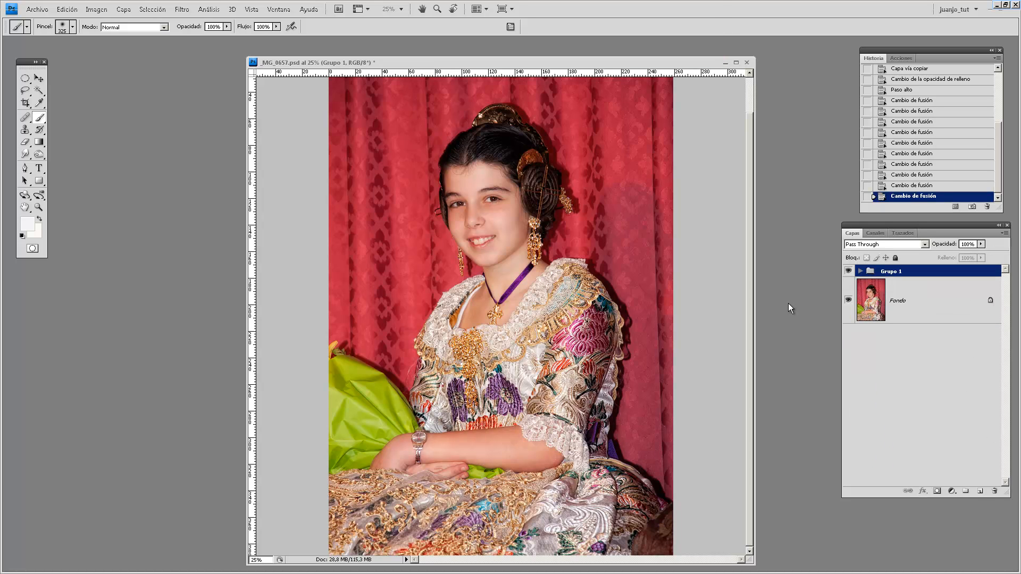
click(848, 272)
click(848, 272)
- Close the _MG_0657.psd document and switch to Lightroom, with the retouched portrait in the Revelar module
alt+click(613, 334)
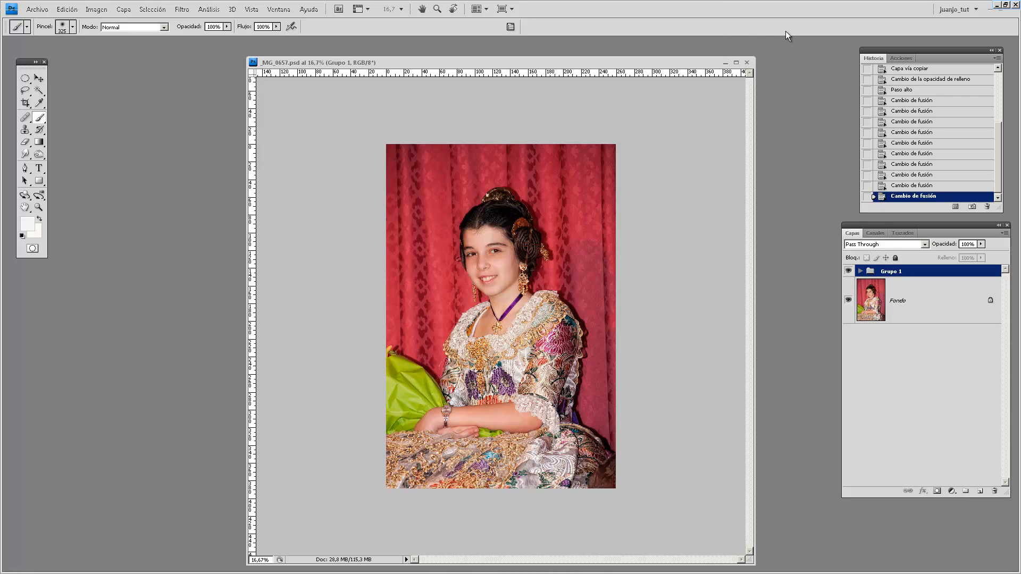
click(746, 62)
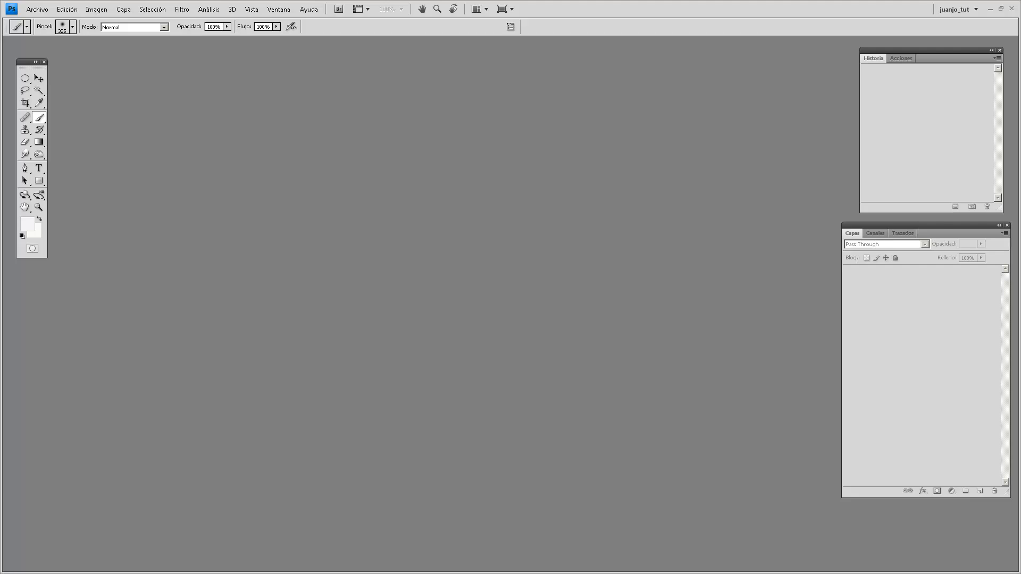
key(alt+Tab)
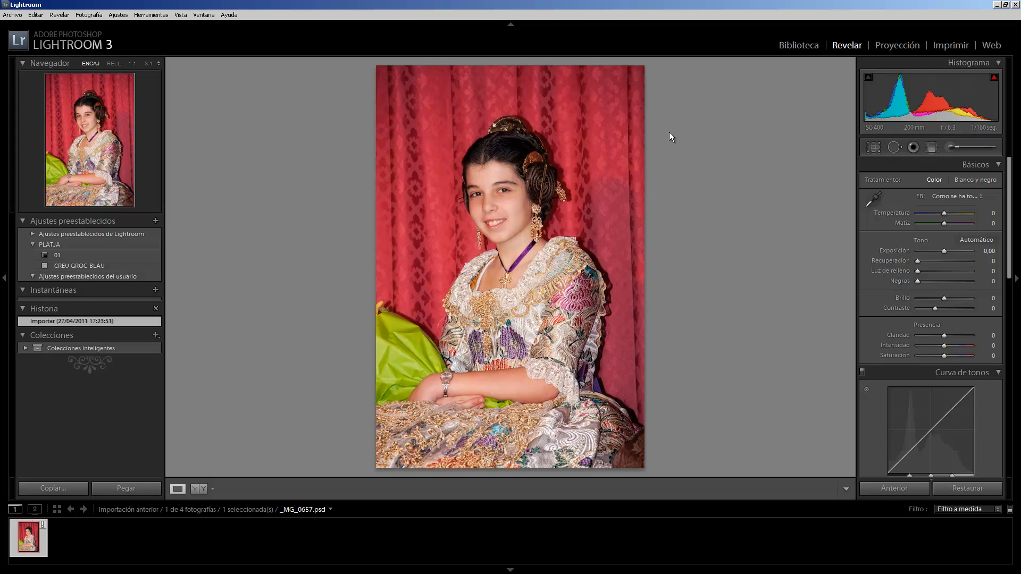
- Add a graduated filter from the photo's left edge towards the girl and lower its Exposure to about -0,60
click(933, 148)
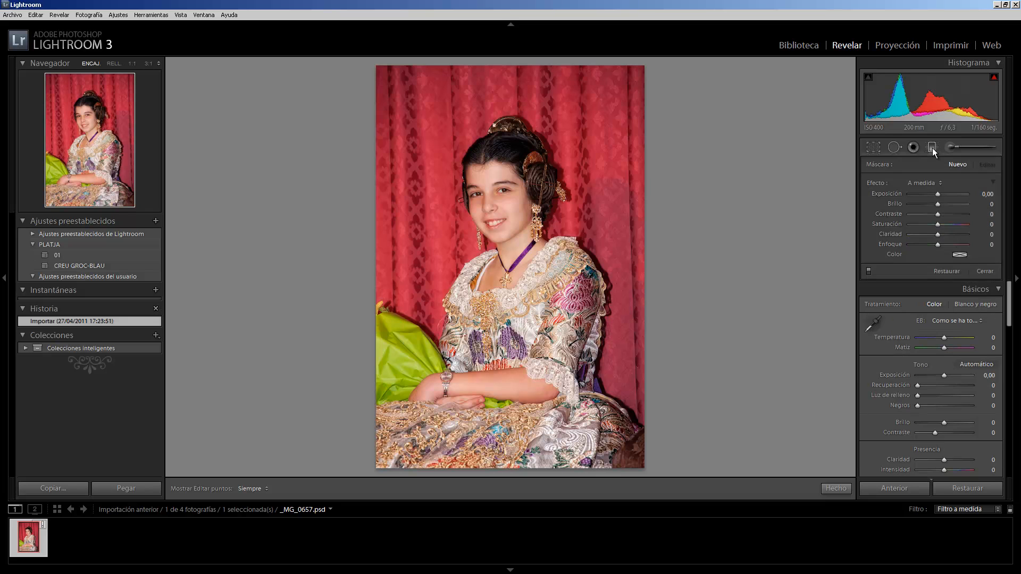
drag(357, 224, 569, 258)
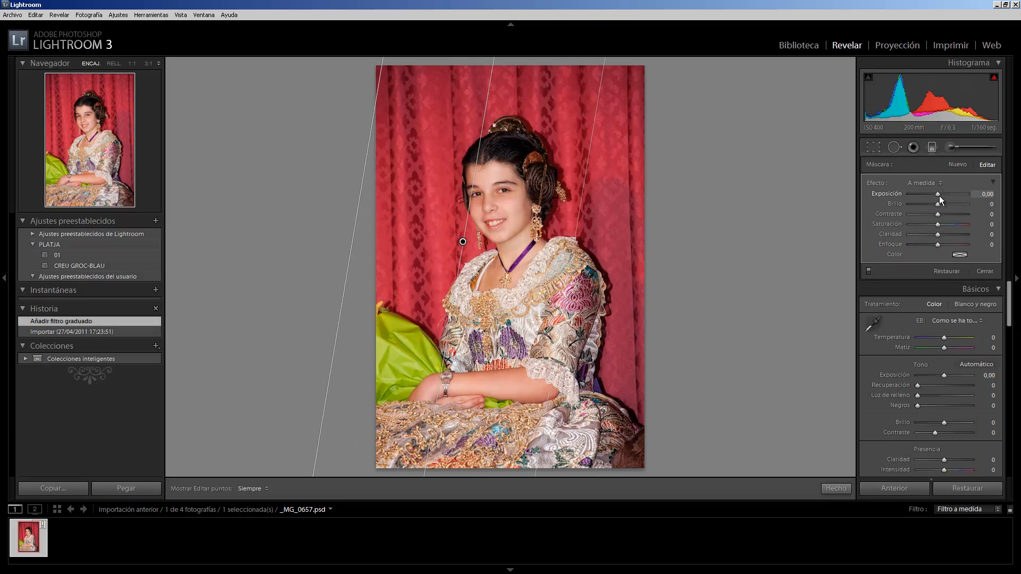
drag(938, 195, 932, 195)
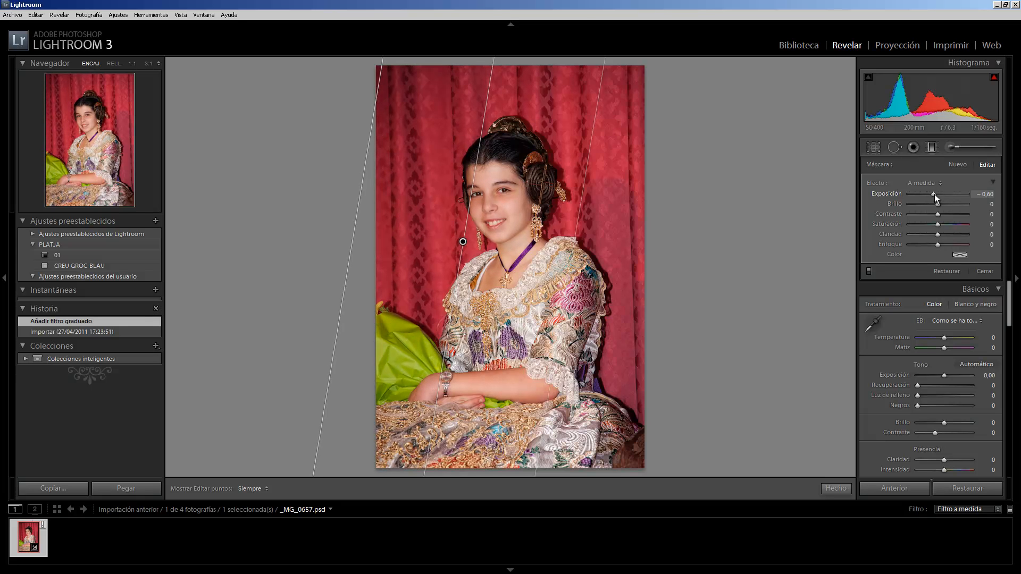
drag(933, 194, 934, 194)
- Add a second graduated filter from the photo's right edge with Exposure -0,30, and set the photo's overall Exposure to -0,20
drag(674, 268, 501, 316)
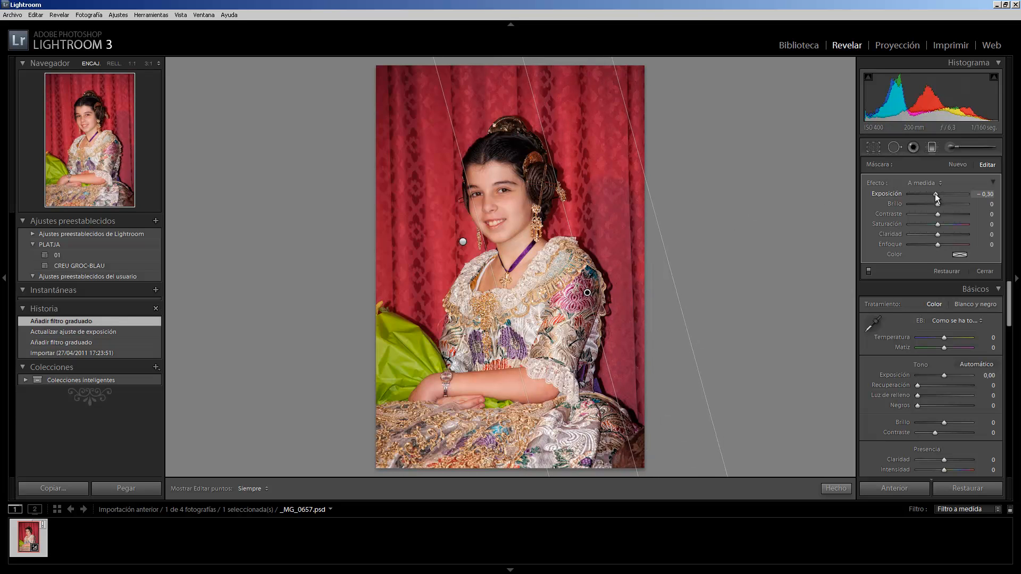
drag(935, 193, 934, 193)
drag(942, 378, 943, 378)
drag(1012, 319, 1011, 352)
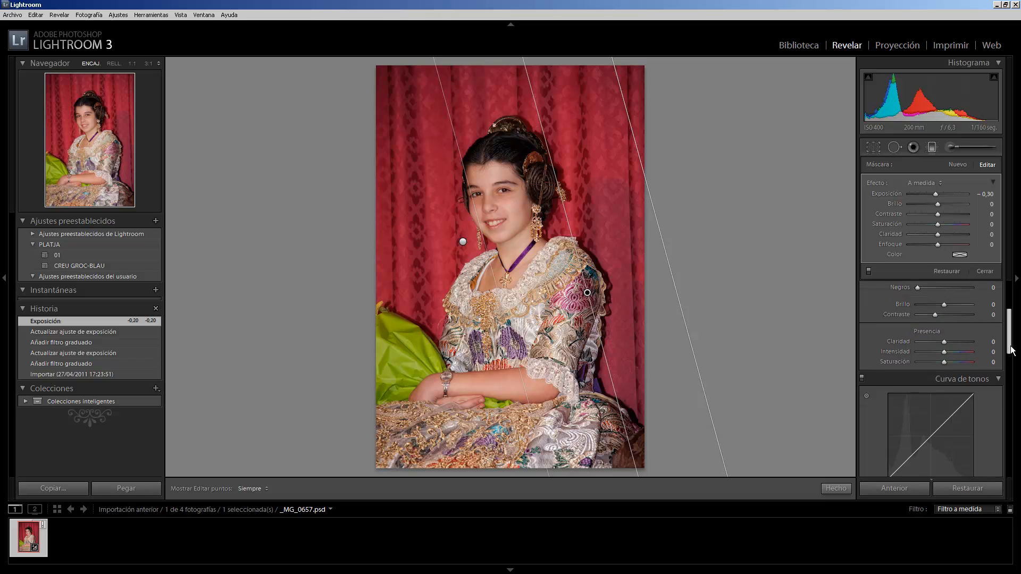
click(932, 147)
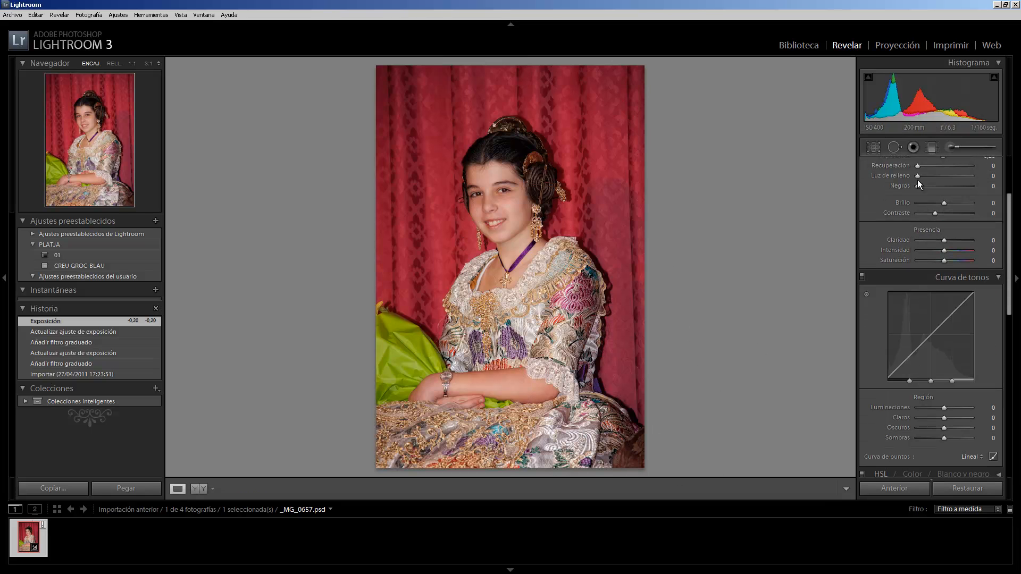
- Add a third graduated filter rising from the photo's lower edge over the dress and lower its Exposure to about -0,45
click(931, 147)
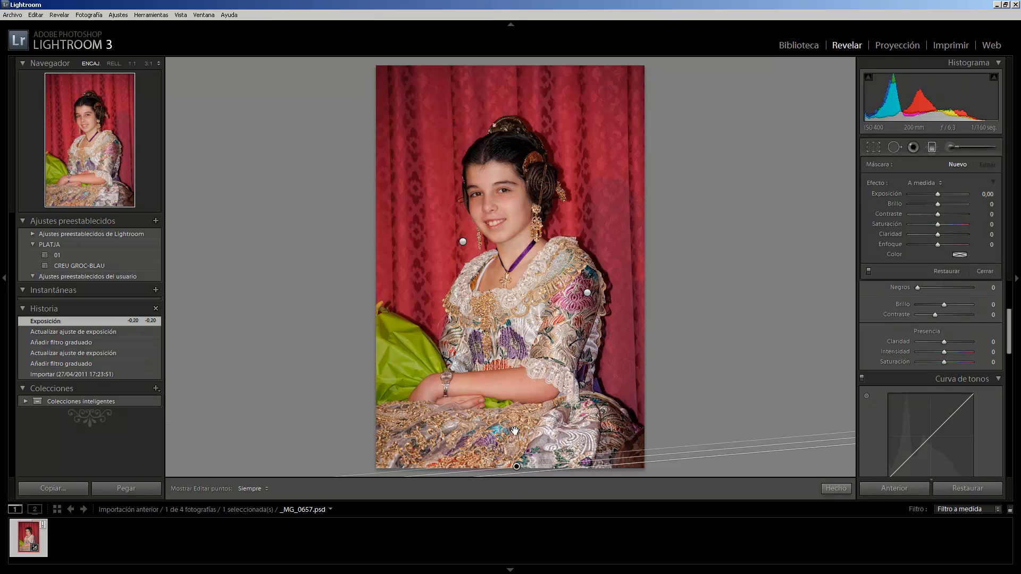
drag(520, 315, 533, 254)
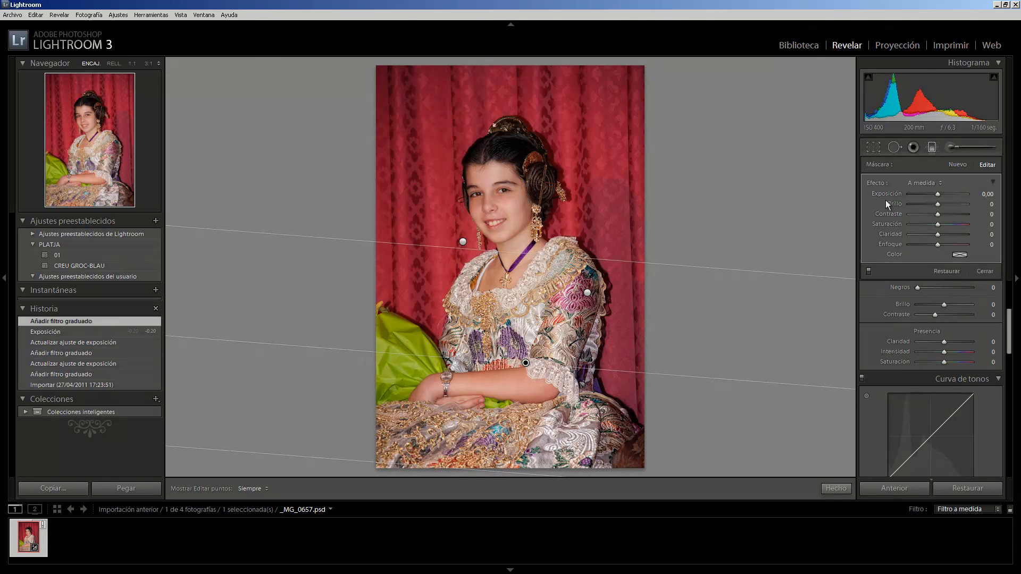
drag(937, 195, 935, 193)
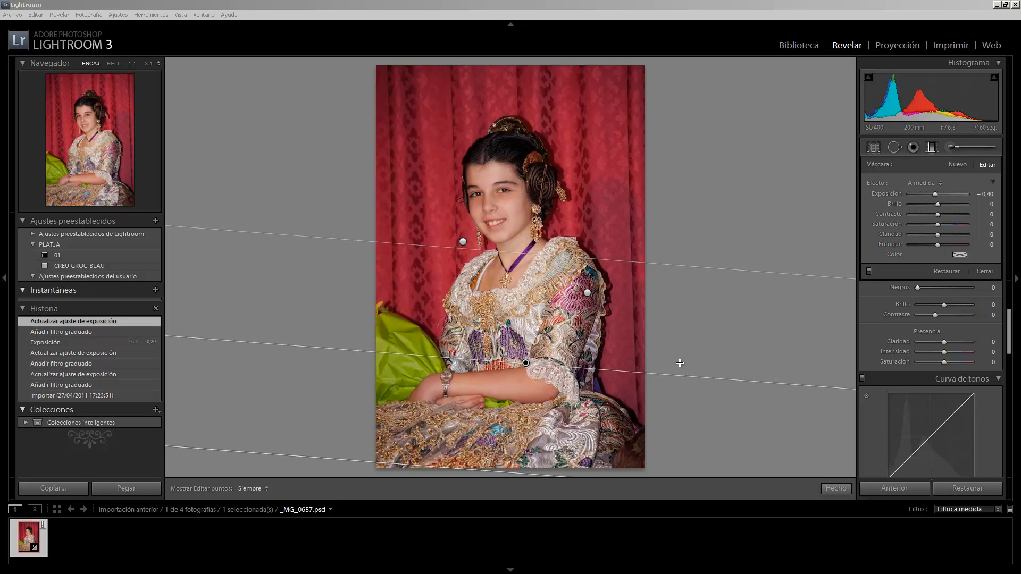
drag(946, 191, 934, 191)
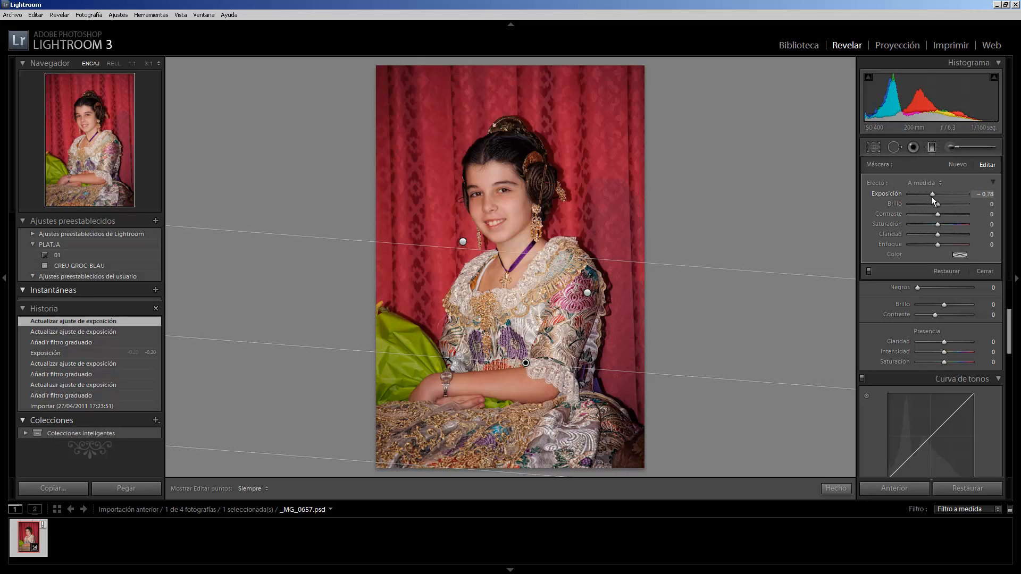
drag(930, 196, 933, 193)
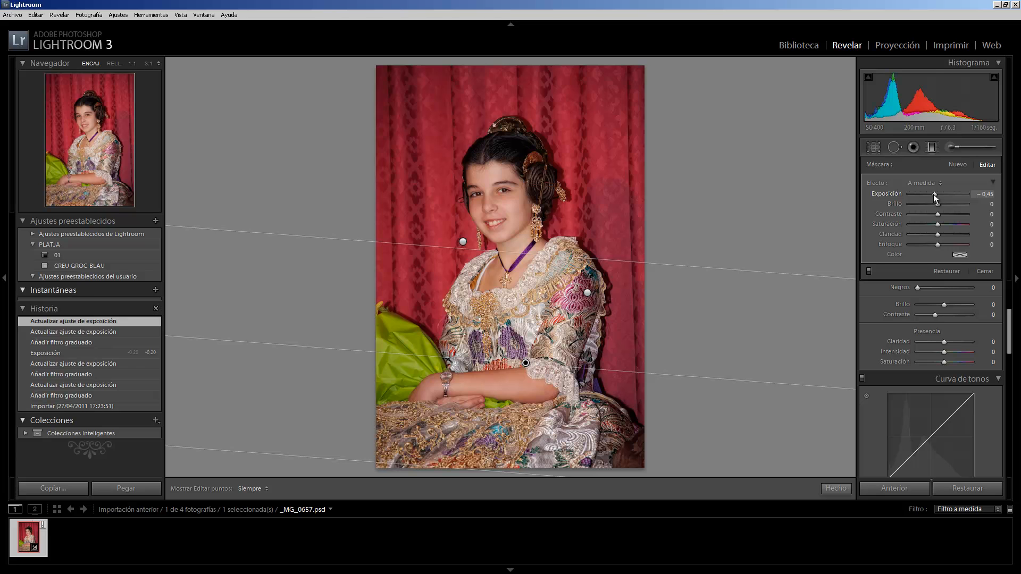
scroll(981, 329, down, 2)
click(932, 147)
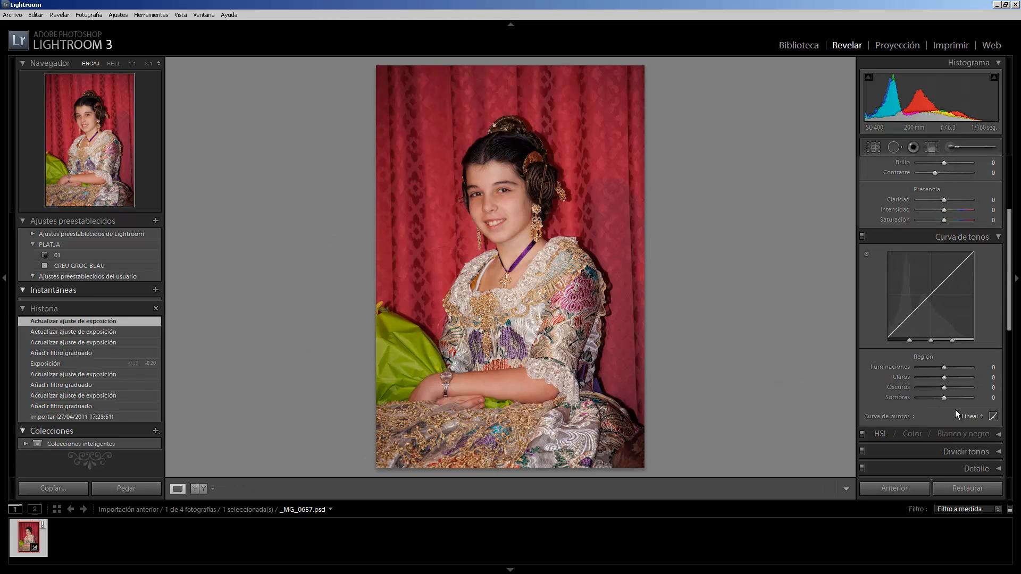
- Apply the Contraste medio point curve and adjust the tone regions: Oscuros +10, Sombras +12, Claros -10, Iluminaciones -8
click(967, 417)
click(946, 435)
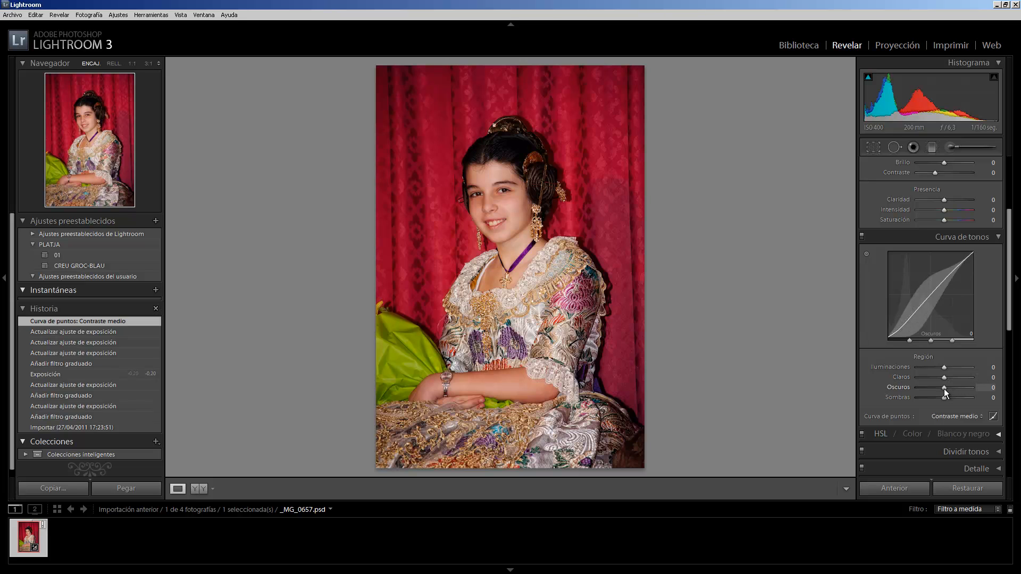
drag(943, 388, 946, 400)
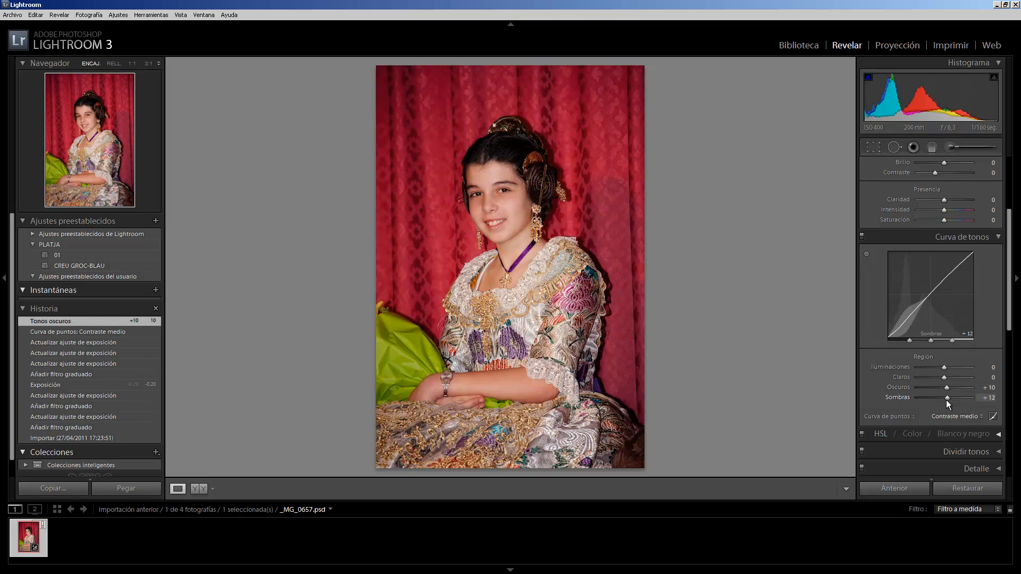
drag(944, 377, 942, 377)
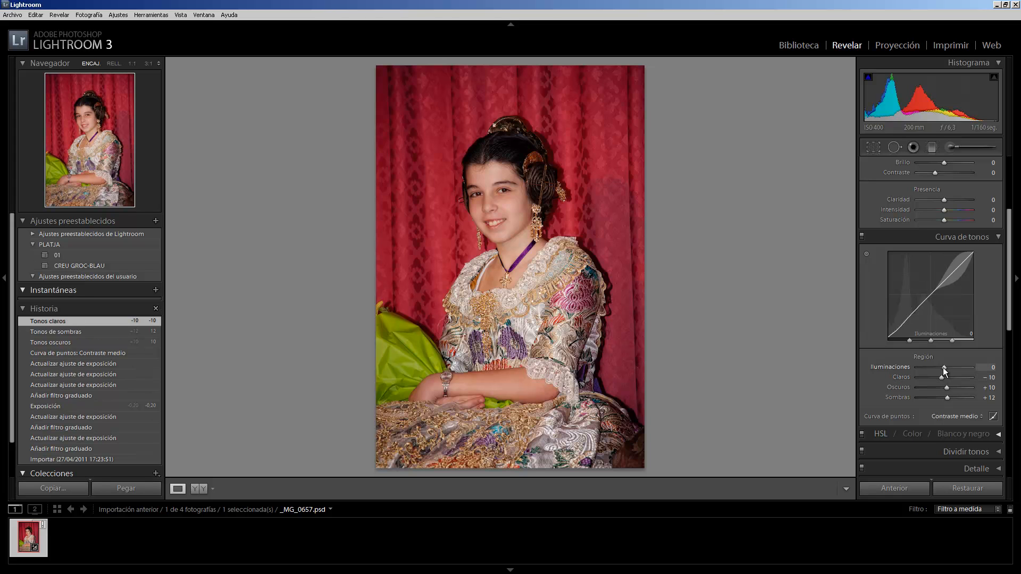
drag(943, 368, 940, 368)
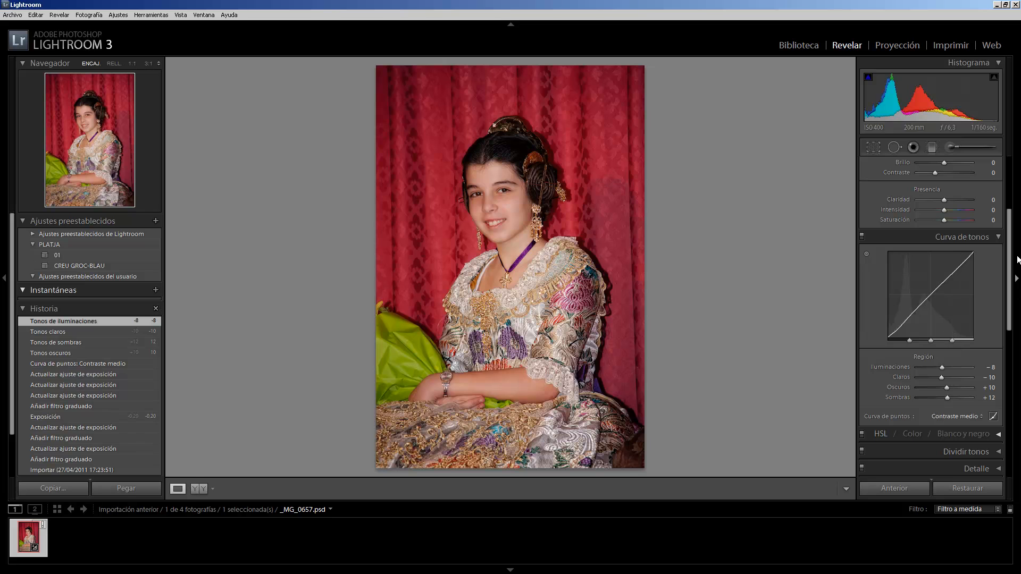
- Split-tone the photo with highlights at Tono 73 and Saturación 19, and shadows at Tono 166 and Saturación 8
drag(1009, 277, 1016, 336)
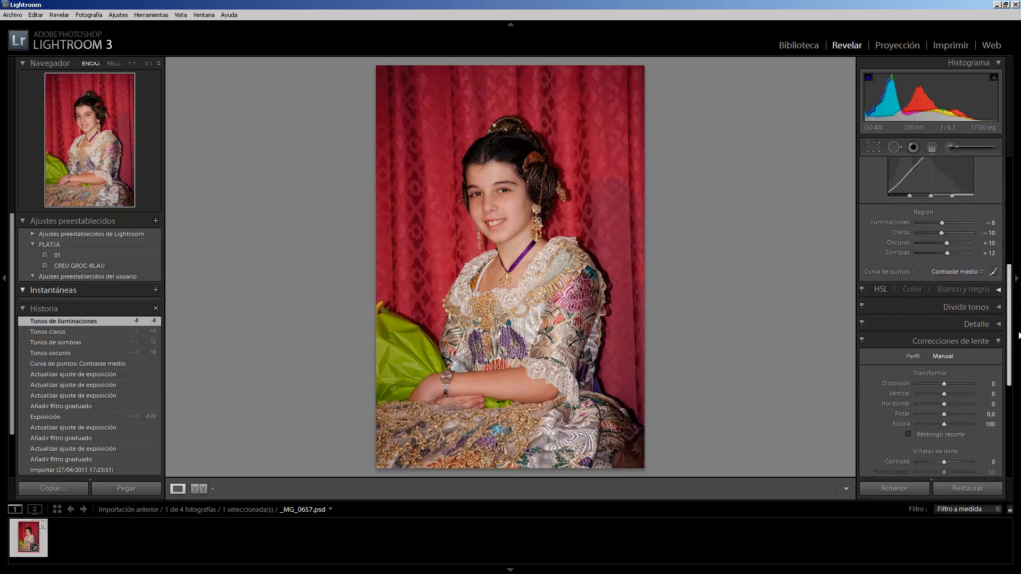
click(887, 308)
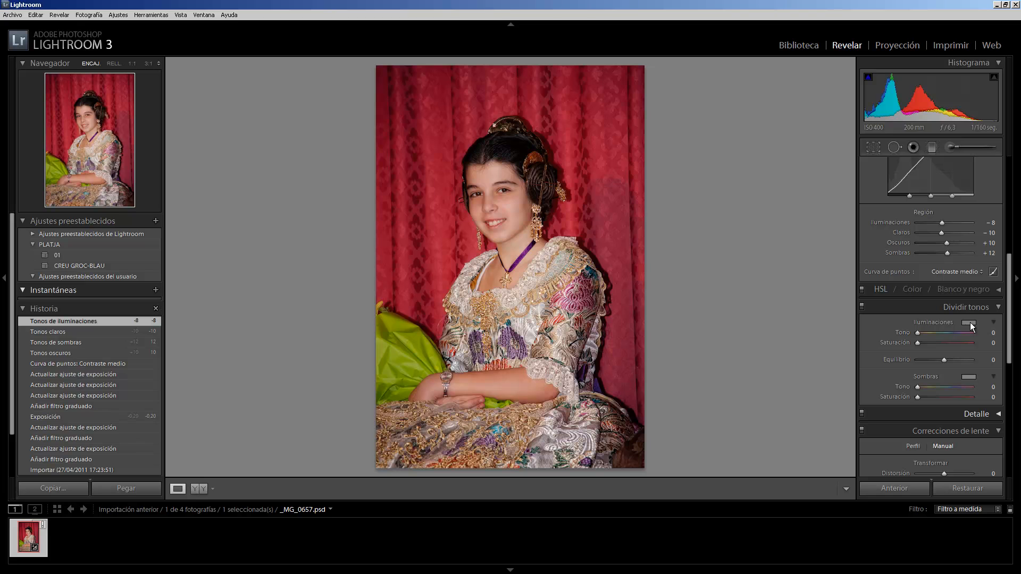
drag(970, 323, 801, 349)
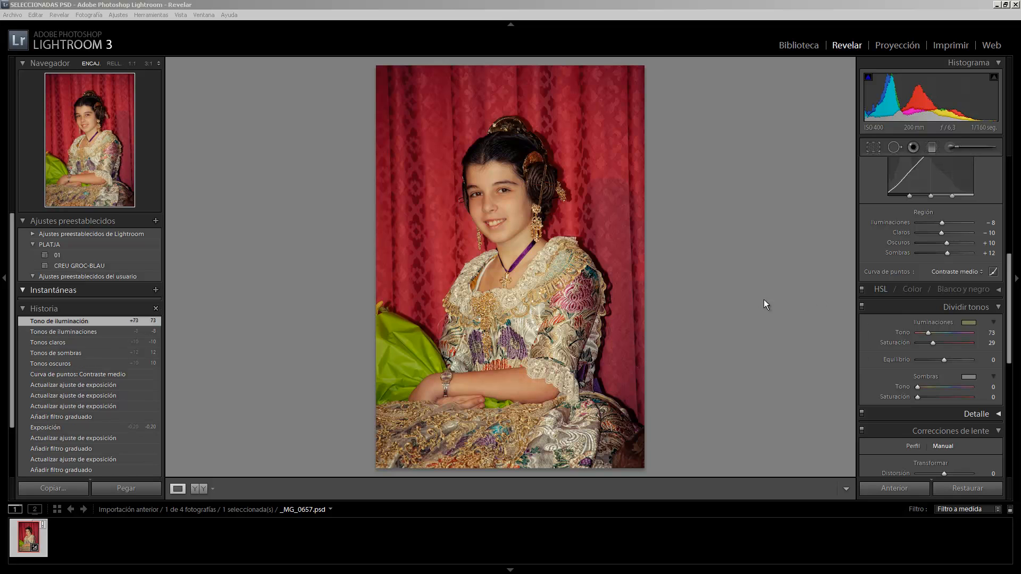
drag(966, 377, 743, 360)
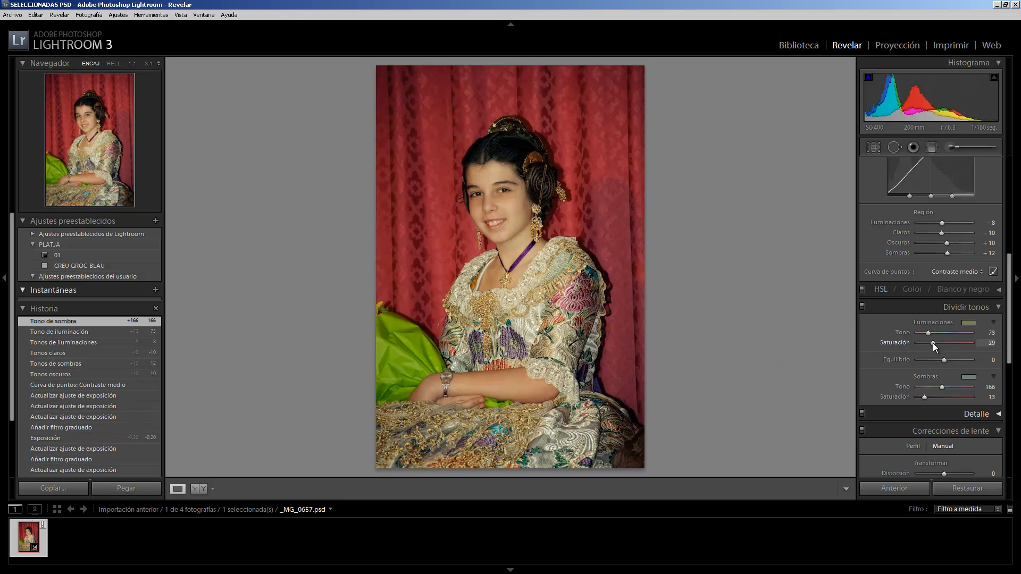
drag(933, 343, 927, 342)
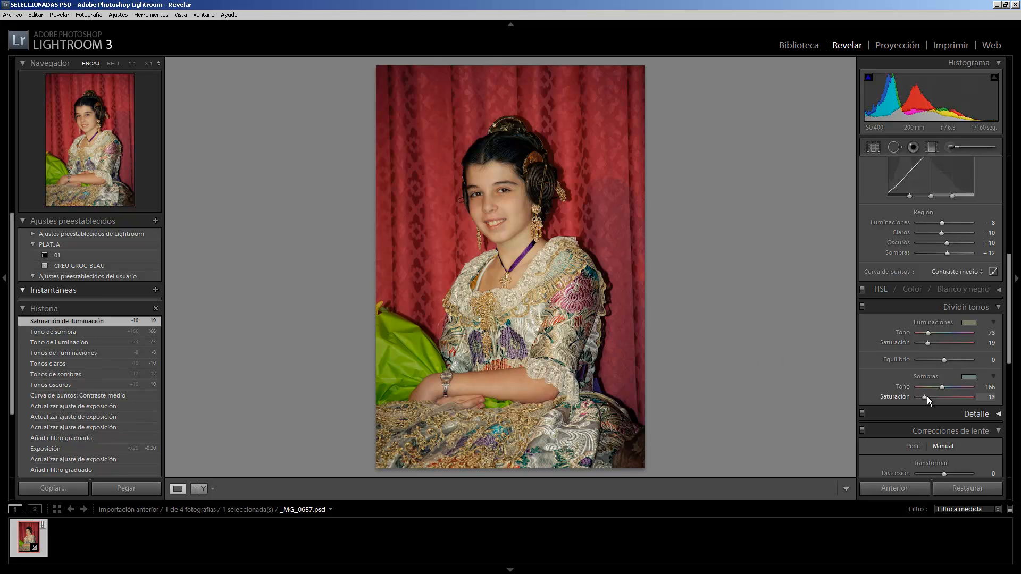
drag(925, 397, 922, 396)
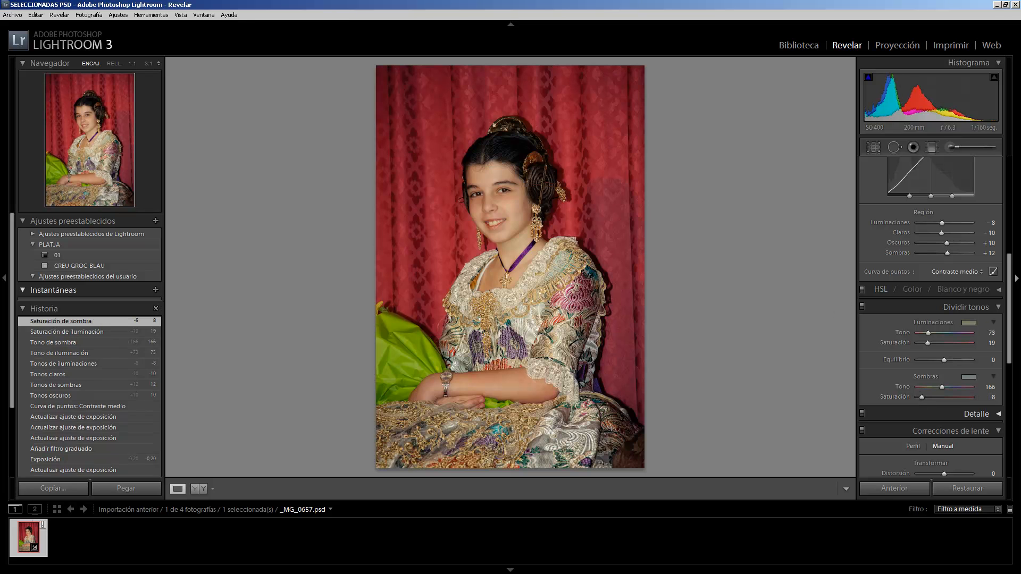
- Set the sharpening Cantidad to 5, and lower the photo's overall Intensidad and Saturación to -5 each
drag(1011, 346, 1014, 422)
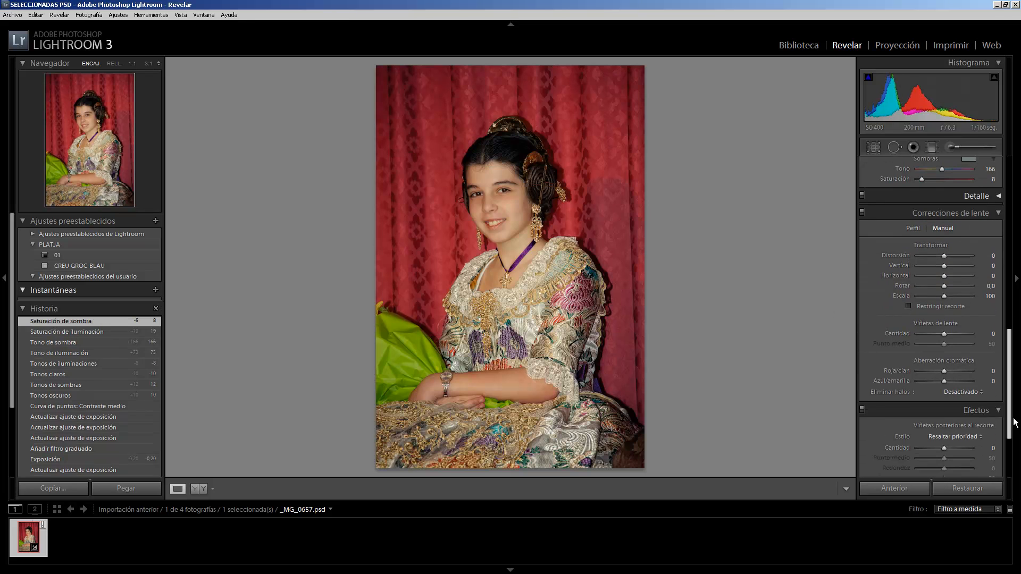
click(882, 196)
drag(918, 324, 919, 324)
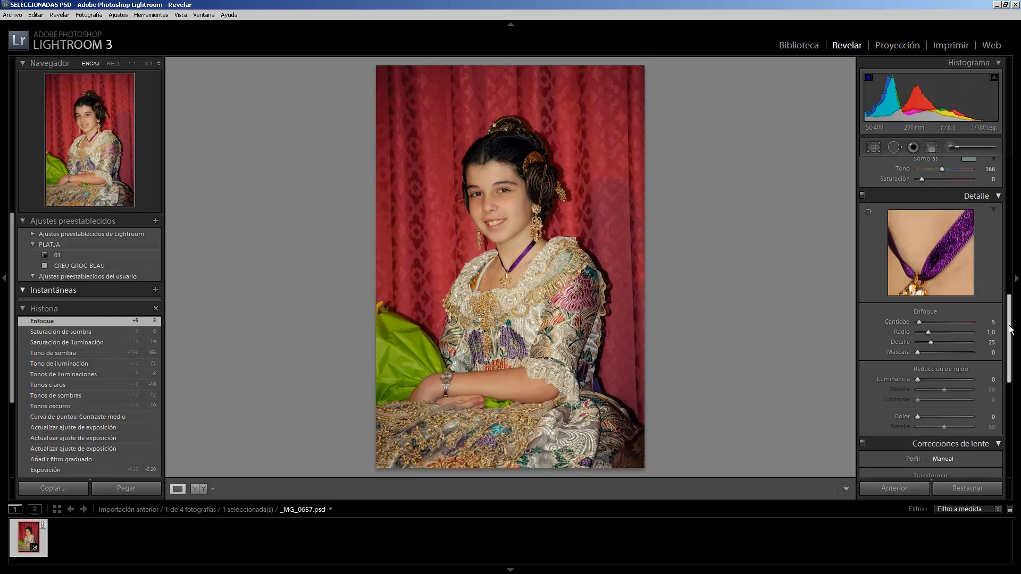
drag(1011, 331, 1013, 285)
scroll(966, 273, up, 10)
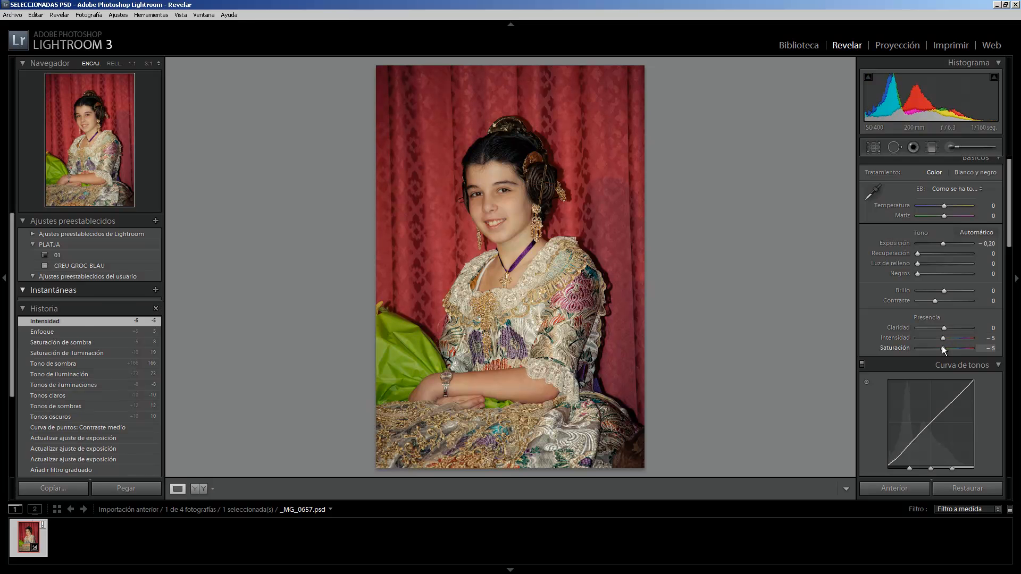
- Adjust the HSL luminance of individual colours: Rojo -40, Naranja +5 and Amarillo +5
drag(1007, 242, 1007, 315)
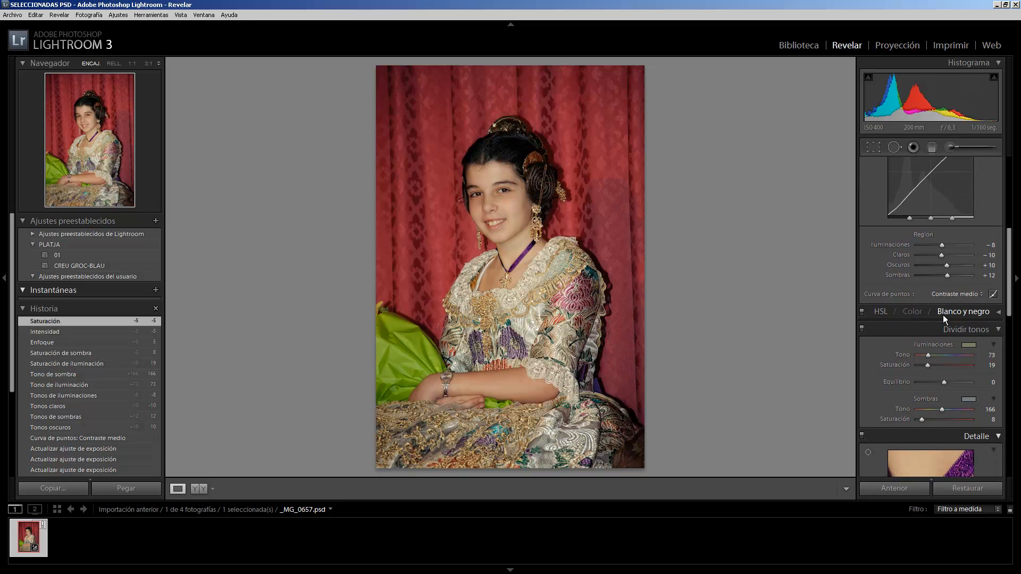
click(913, 312)
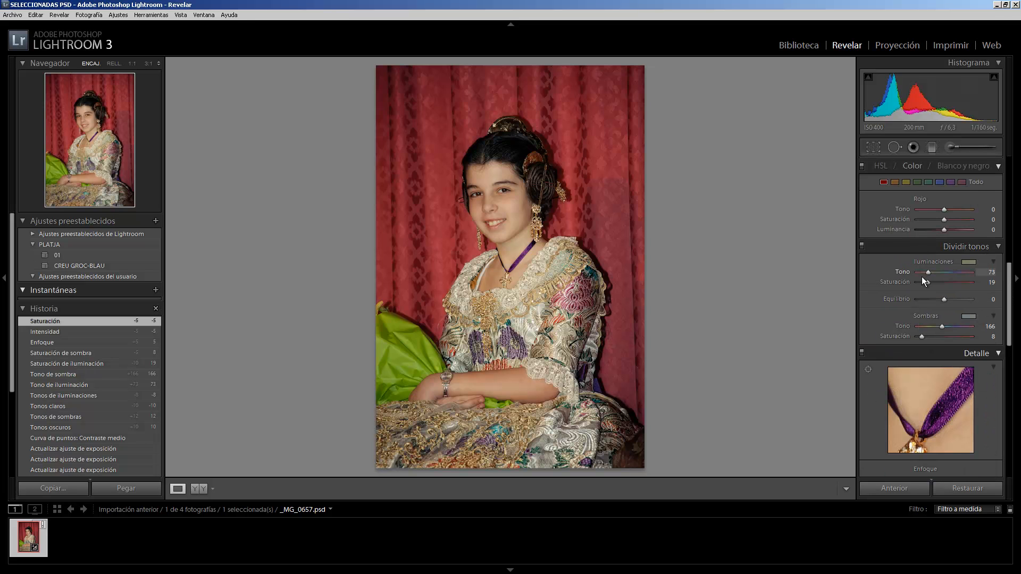
scroll(922, 281, up, 3)
click(889, 244)
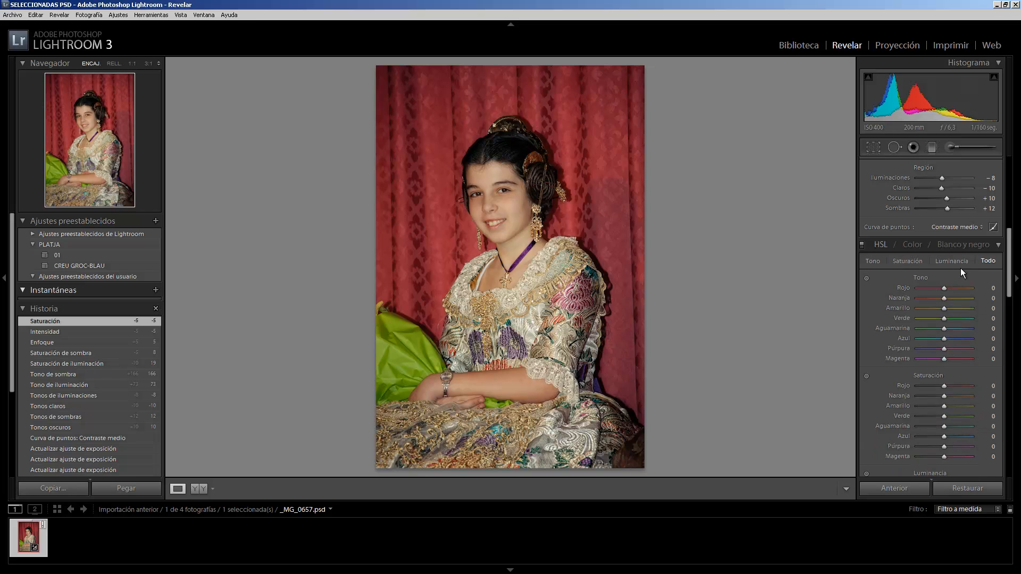
scroll(960, 268, down, 6)
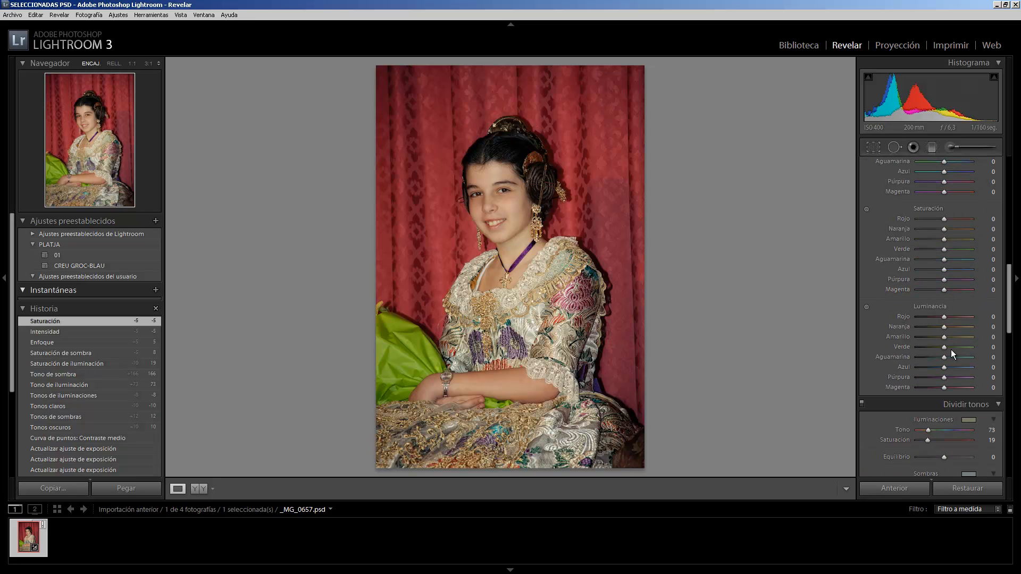
drag(944, 317, 931, 320)
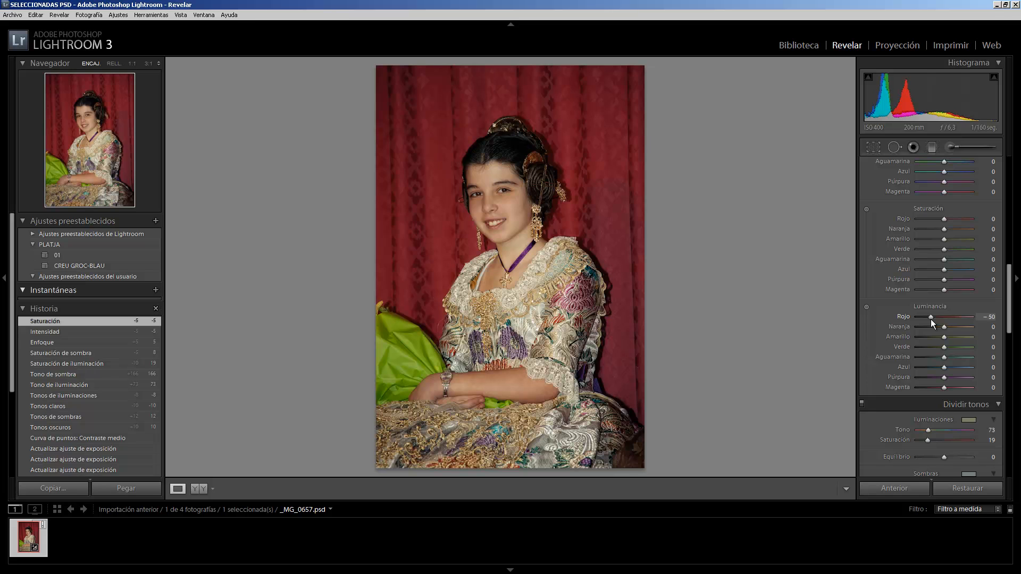
drag(930, 319, 933, 320)
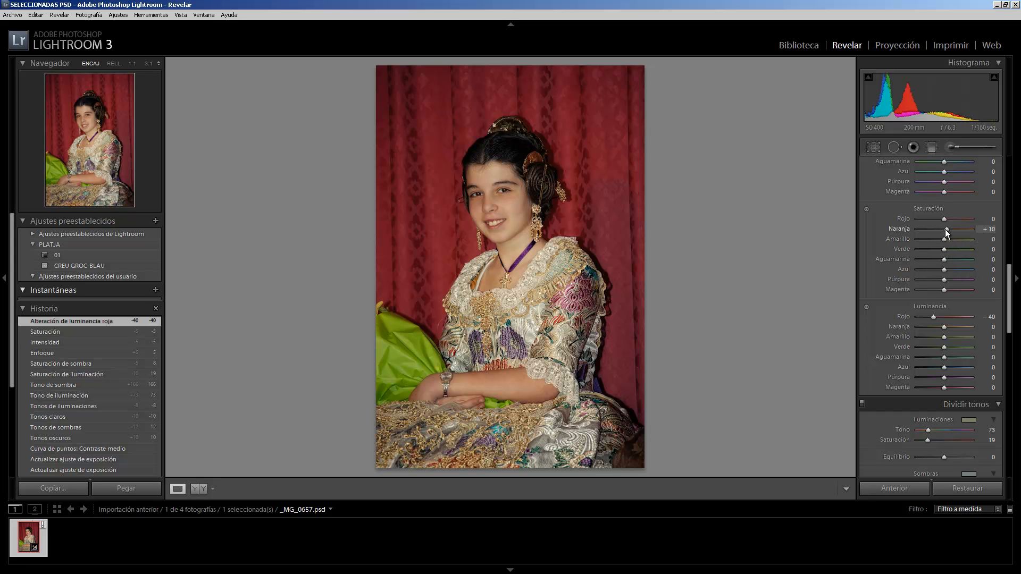
drag(947, 232, 944, 232)
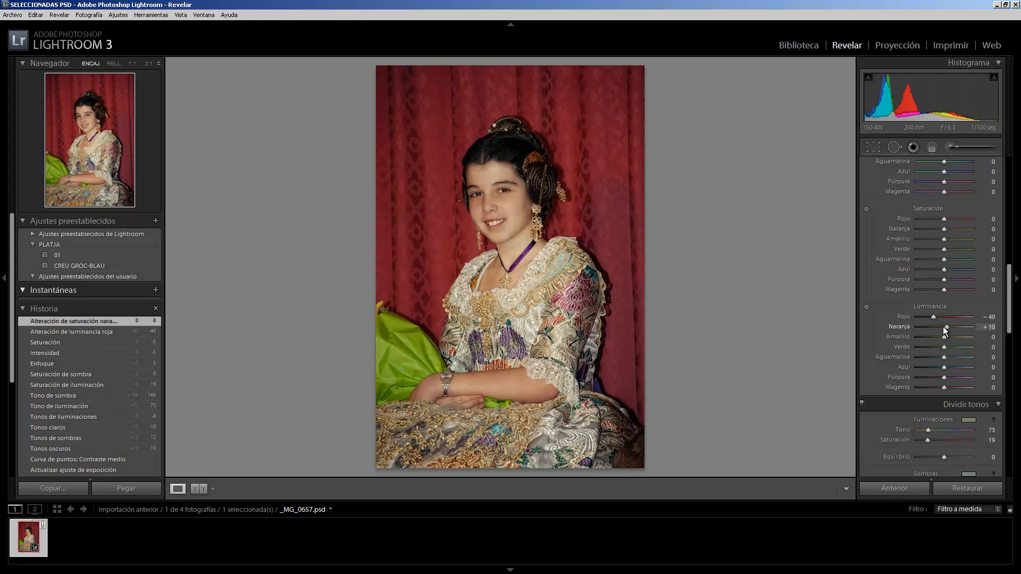
drag(945, 330, 945, 335)
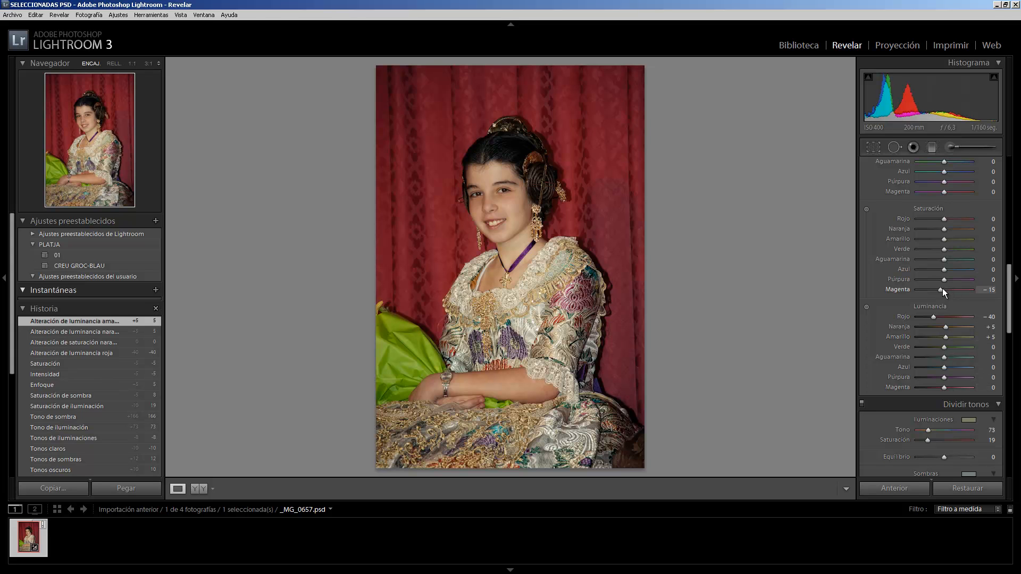
- Lower the HSL saturation of the Magenta and Rojo colours to -15 each
drag(945, 219, 943, 220)
key(Down)
key(Down)
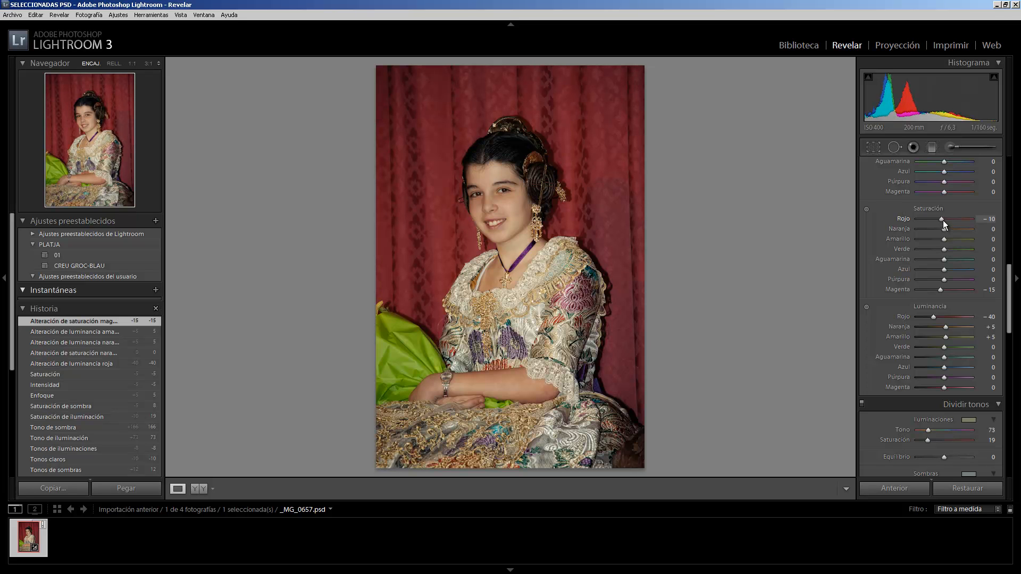
- Set the white balance to Temperatura +5 and Matiz -5, and lower the overall Exposición to -0,30
drag(1006, 287, 1005, 189)
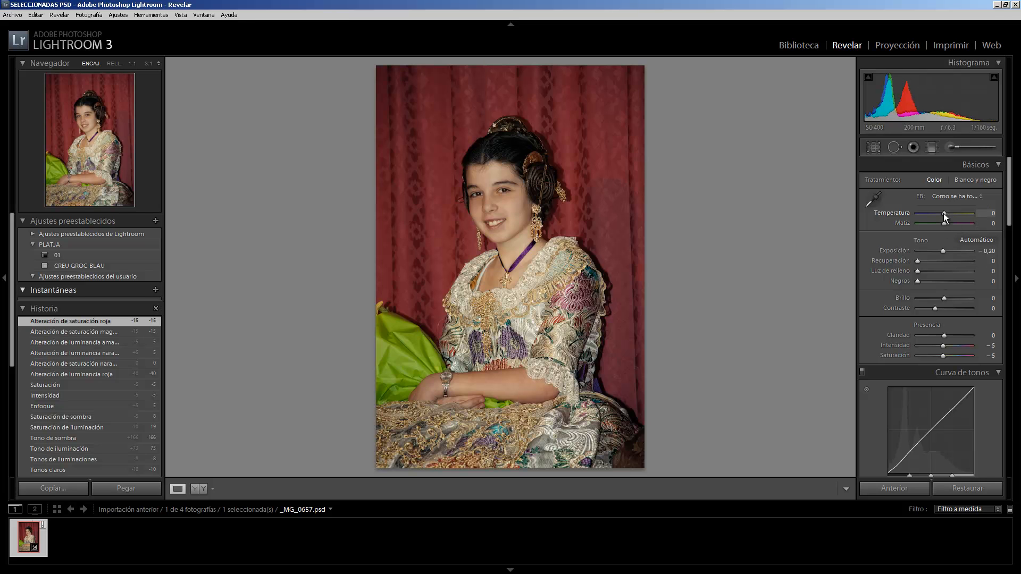
drag(943, 213, 941, 252)
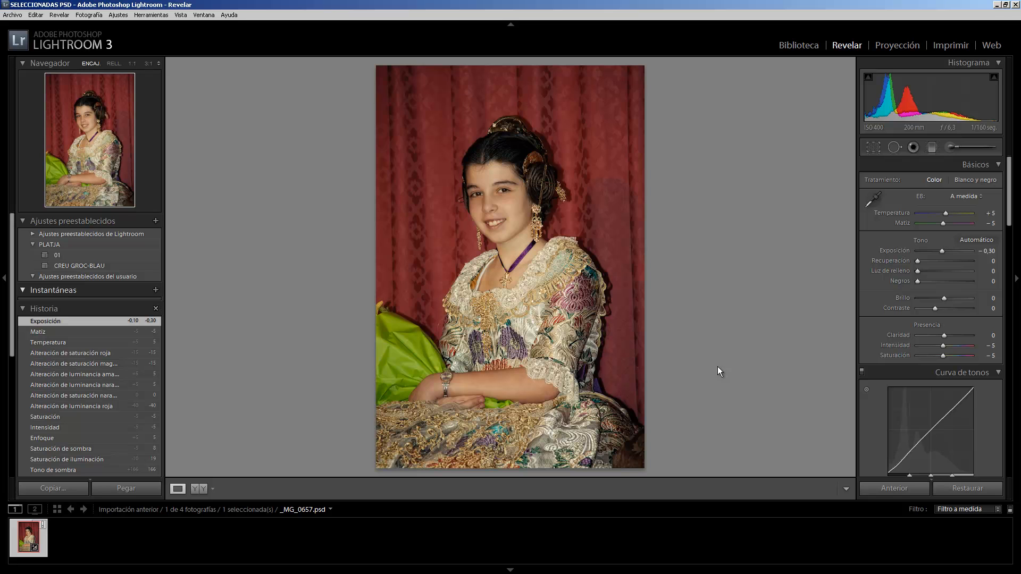